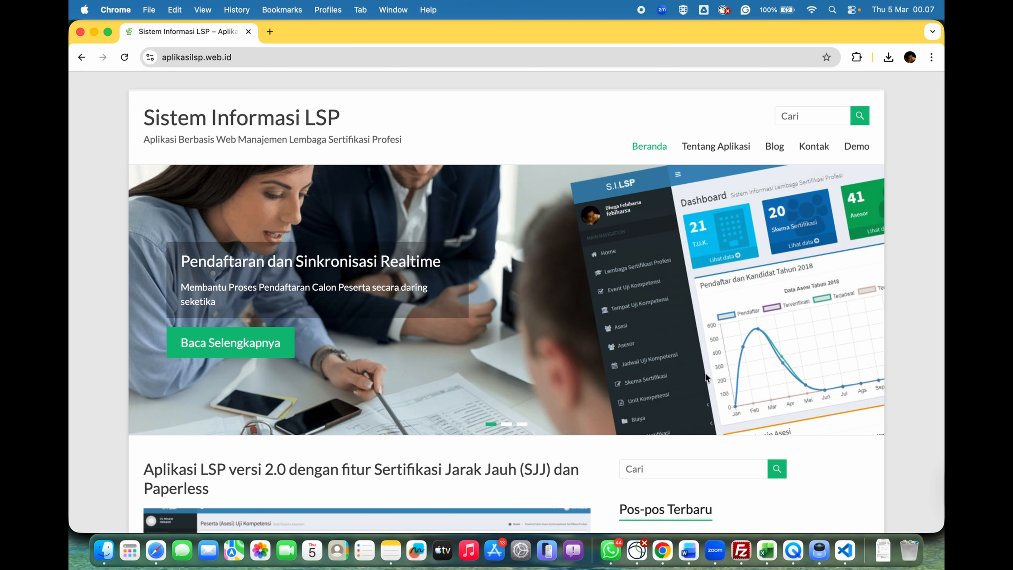
# Look through the banner, news posts and recent comments on the Sistem Informasi LSP home page.
pyautogui.scroll(-5, 788, 354)
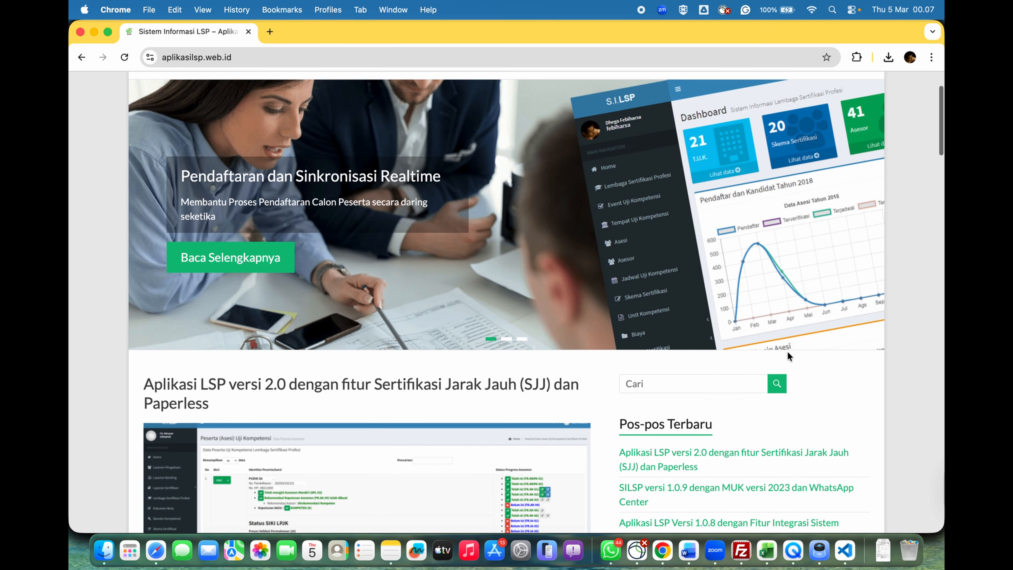
pyautogui.scroll(-5, 788, 353)
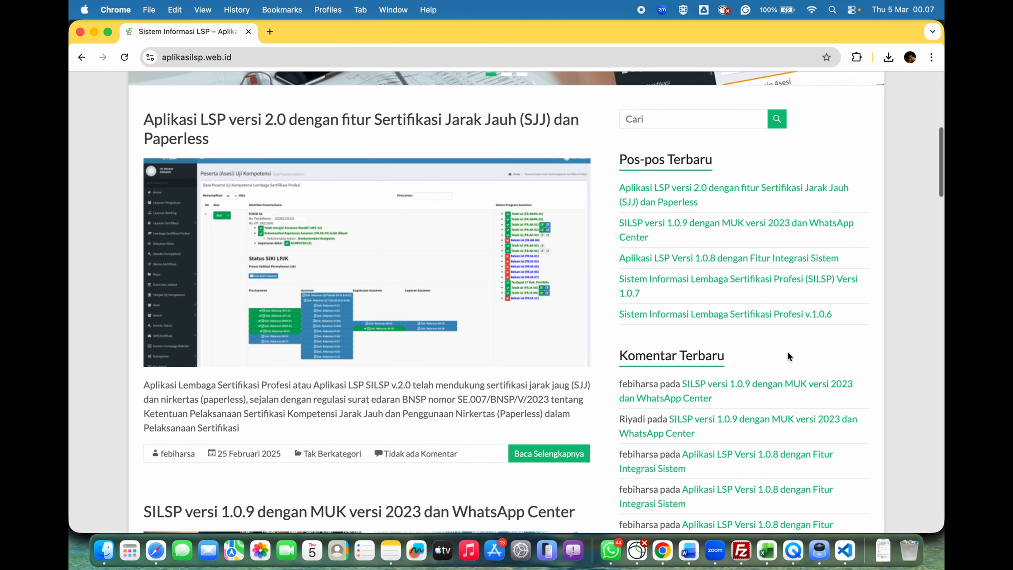
pyautogui.scroll(-2, 787, 355)
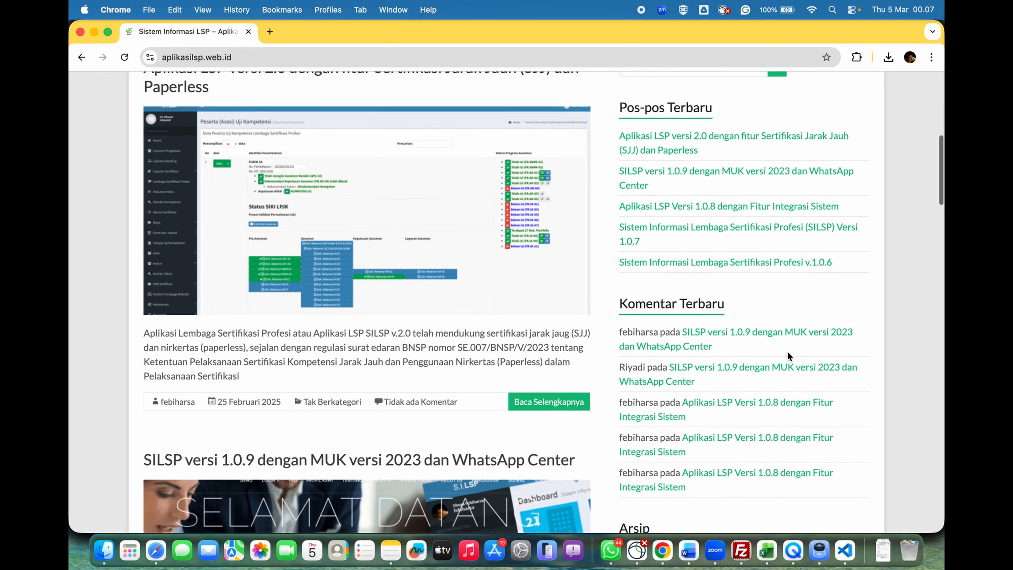
pyautogui.scroll(12, 788, 353)
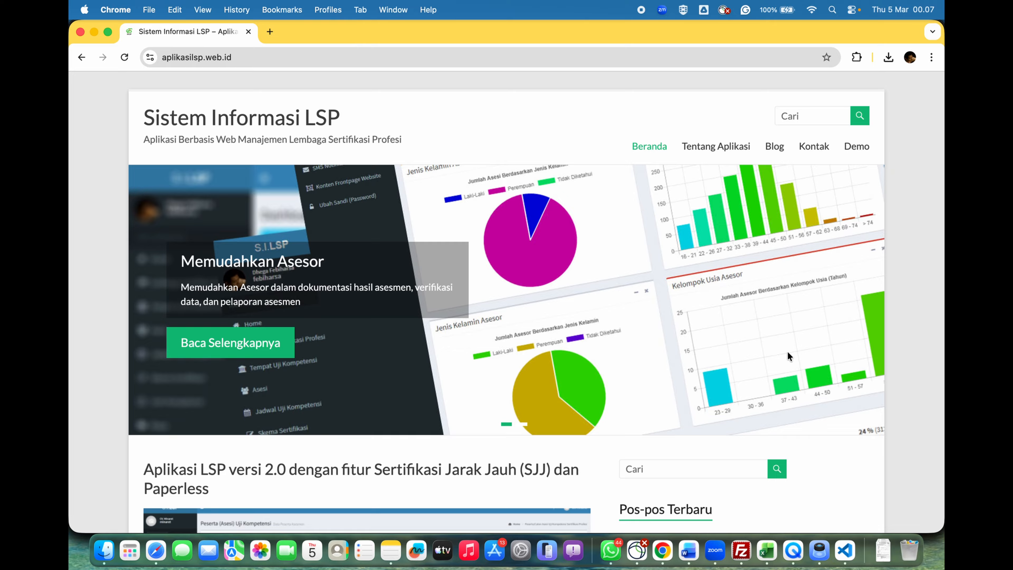
pyautogui.scroll(-8, 787, 351)
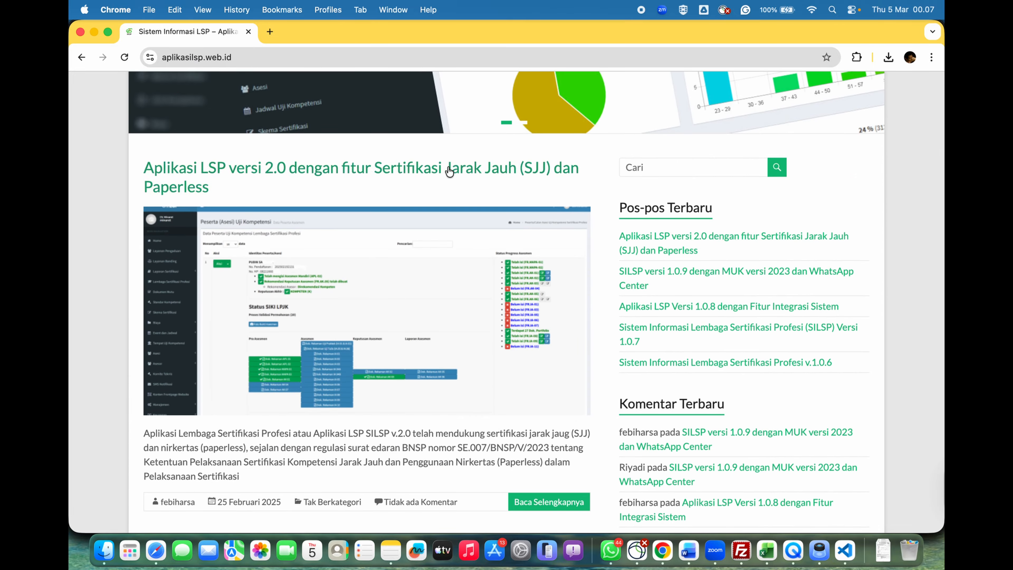
pyautogui.scroll(8, 593, 436)
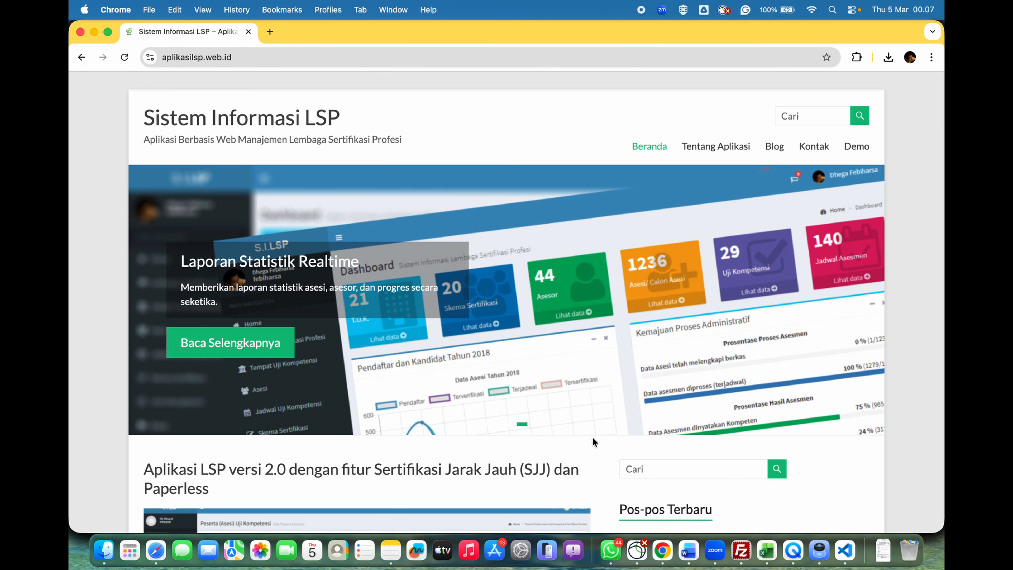
# Open demo.aplikasilsp.web.id from the Demo page and look through the demo home page down to its footer.
pyautogui.click(853, 148)
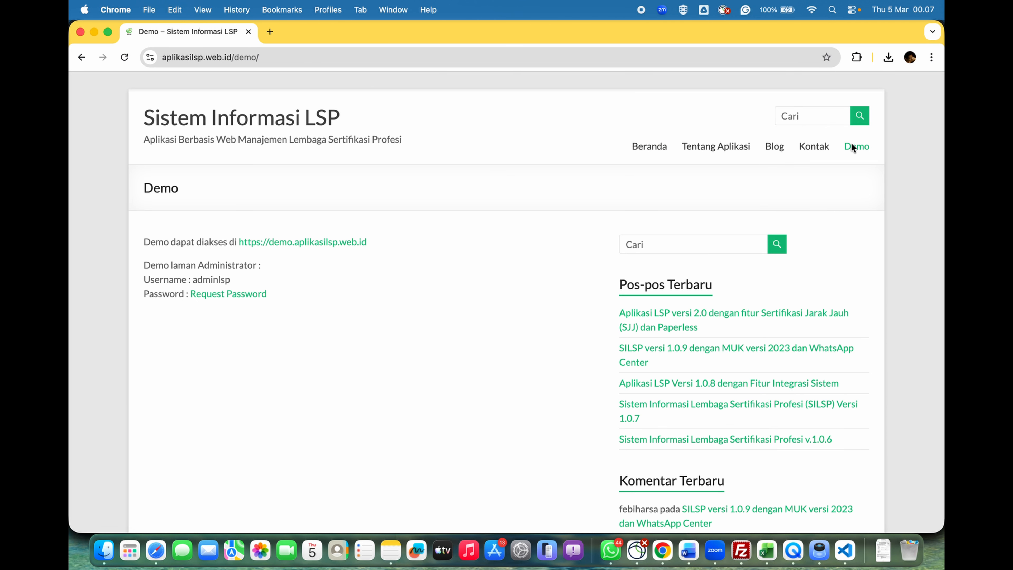
pyautogui.click(337, 241)
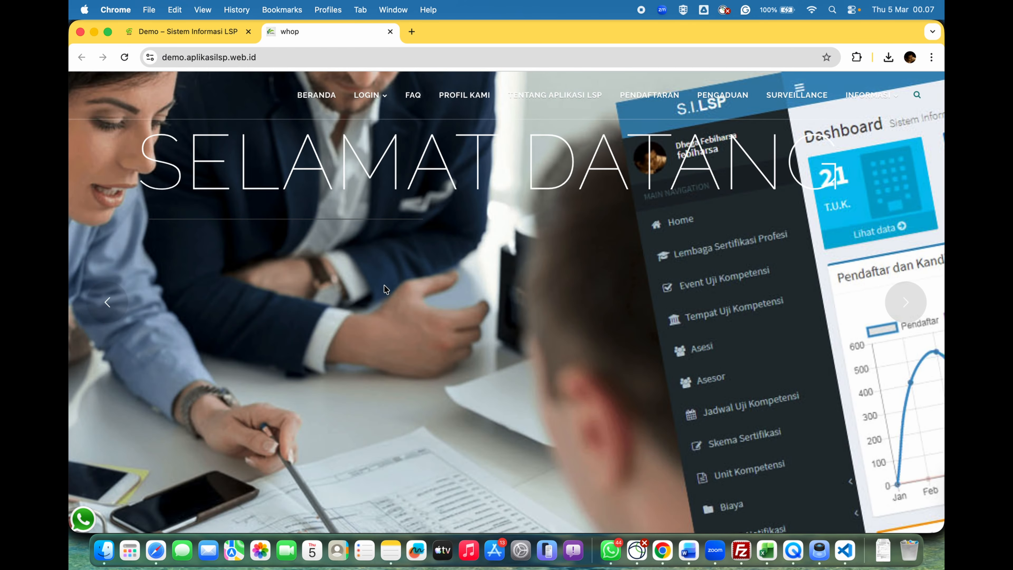
pyautogui.scroll(-10, 383, 285)
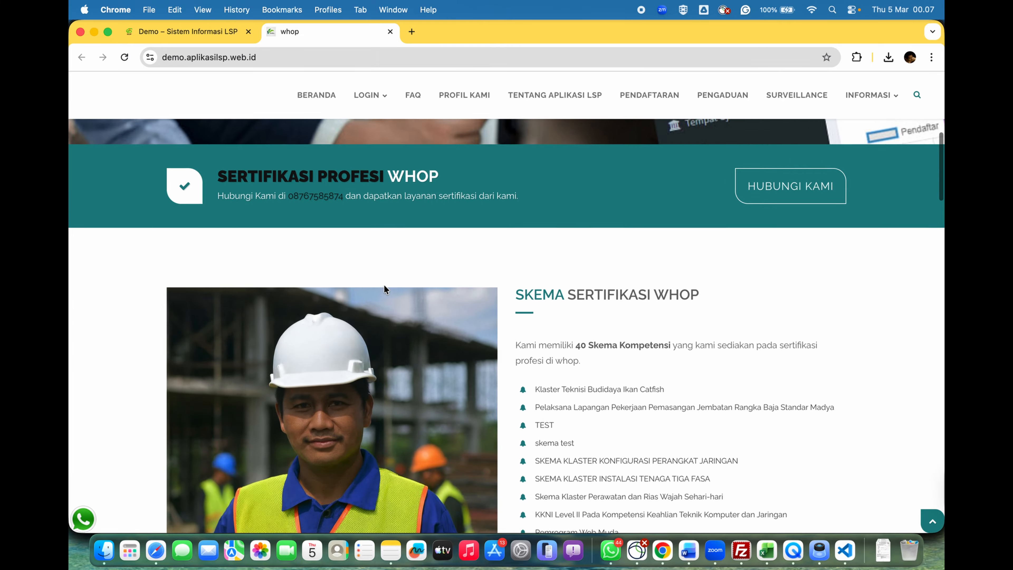
pyautogui.scroll(-15, 384, 285)
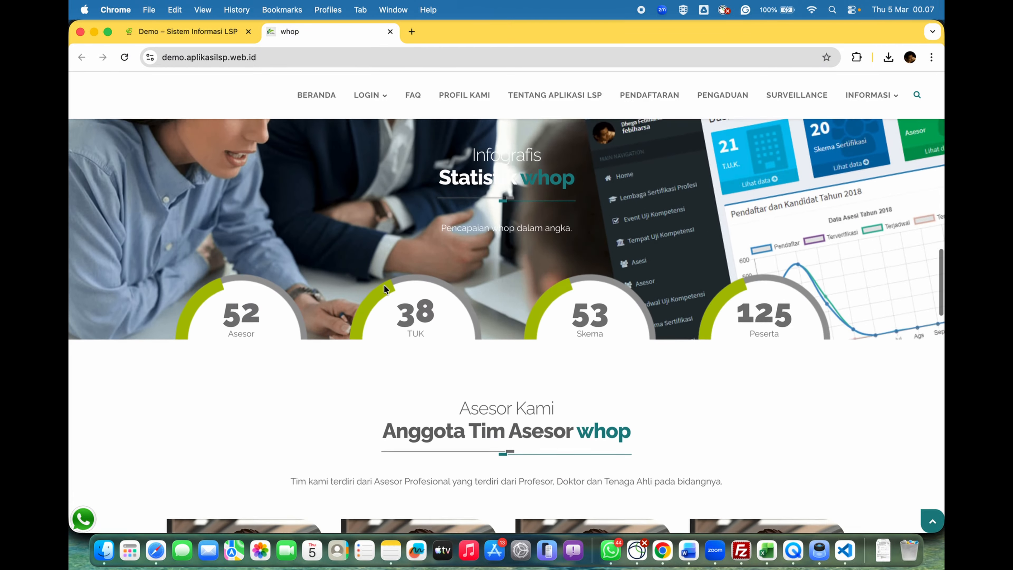
pyautogui.scroll(-7, 384, 285)
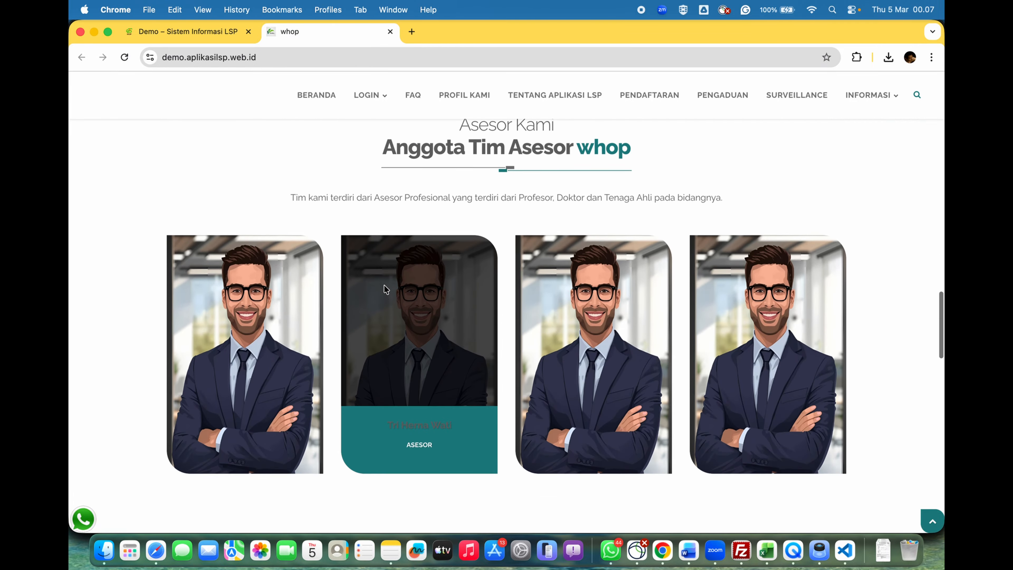
pyautogui.scroll(-8, 384, 284)
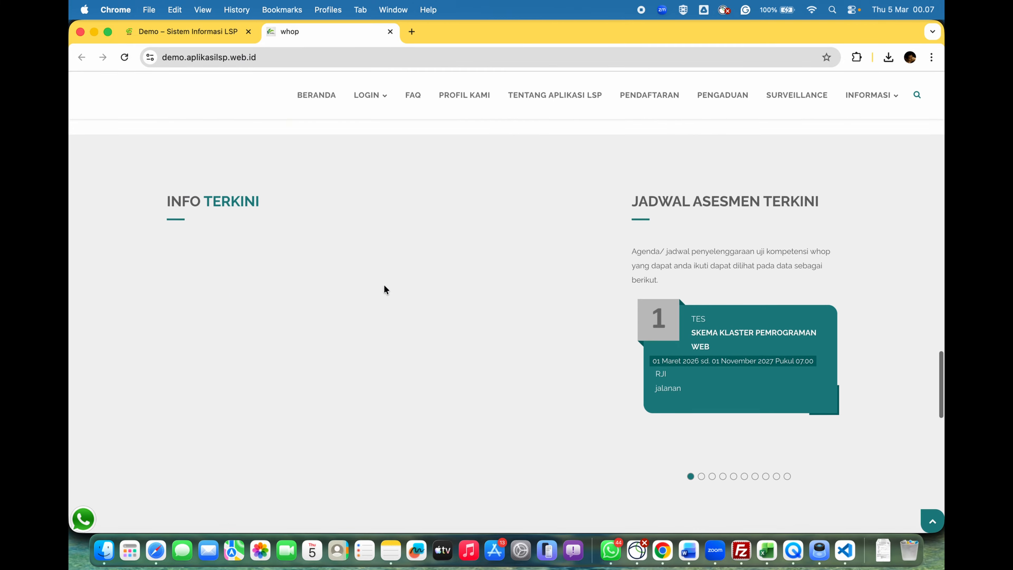
pyautogui.scroll(-10, 386, 289)
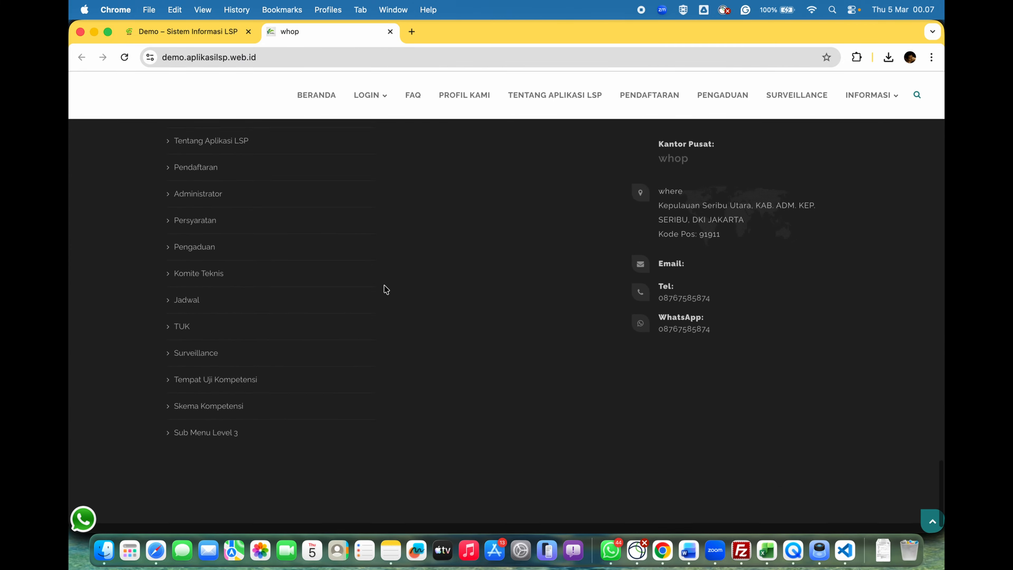
# Return to the start of the demo home page and show the available login roles.
pyautogui.scroll(15, 384, 285)
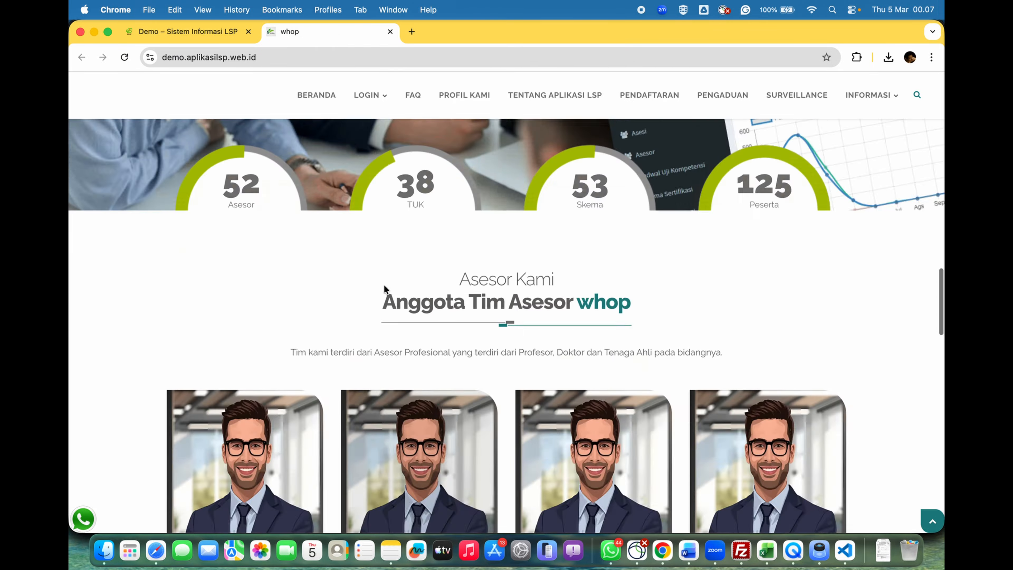
pyautogui.scroll(15, 384, 284)
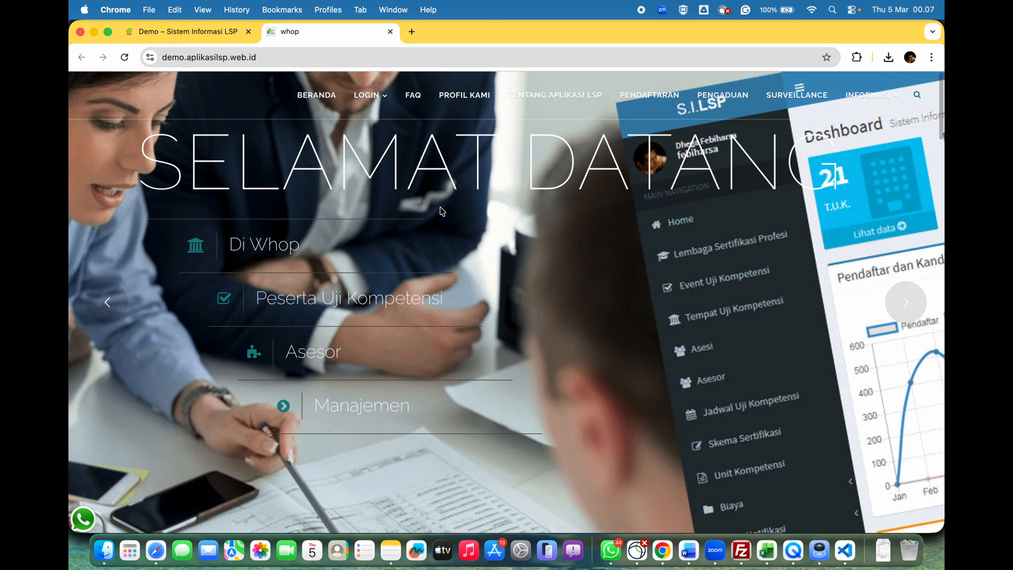
pyautogui.scroll(-2, 443, 209)
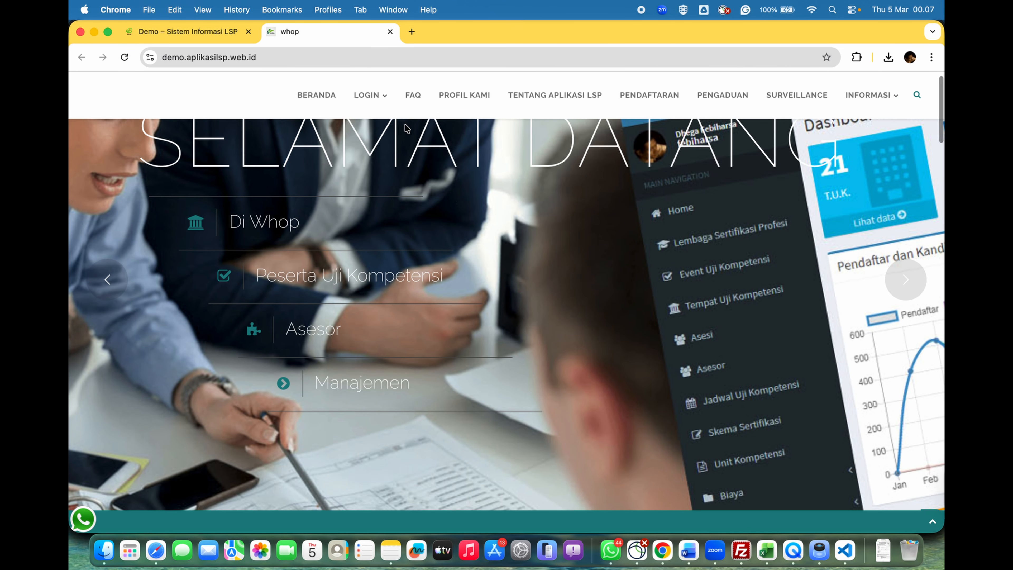
pyautogui.click(368, 95)
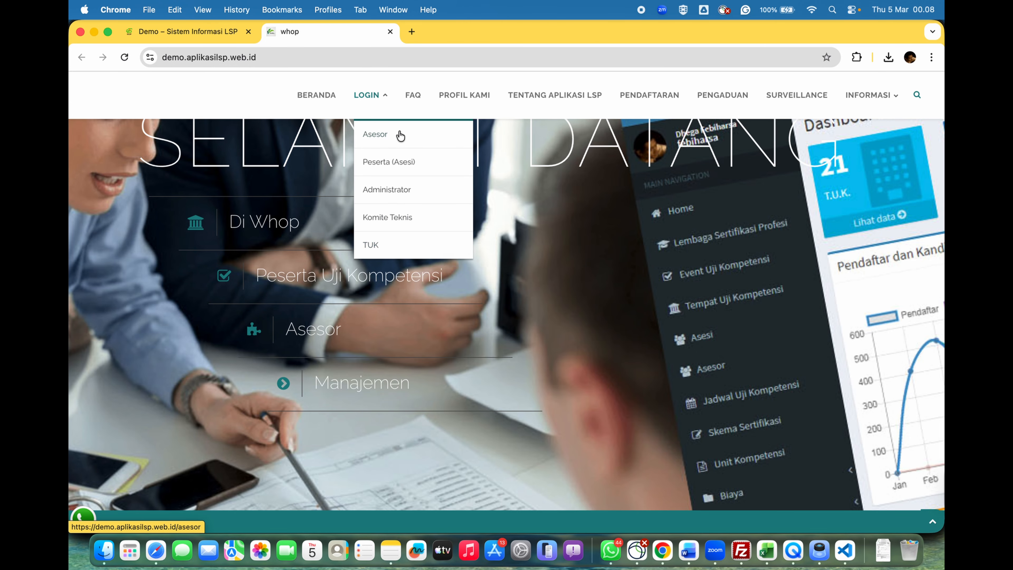
# Open the Surveillance page and review the whole certificate holder surveillance form.
pyautogui.click(784, 96)
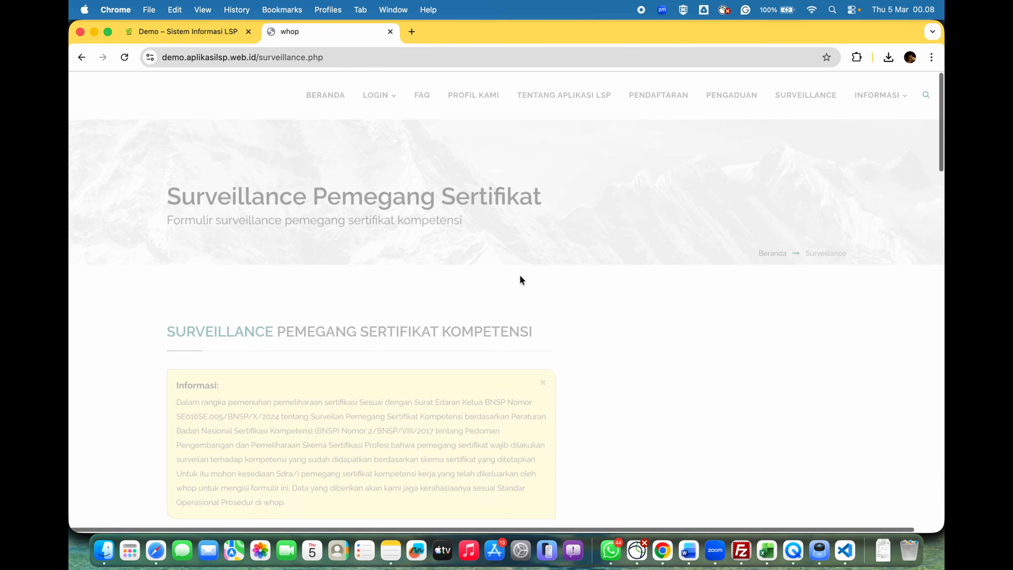
pyautogui.scroll(-10, 520, 276)
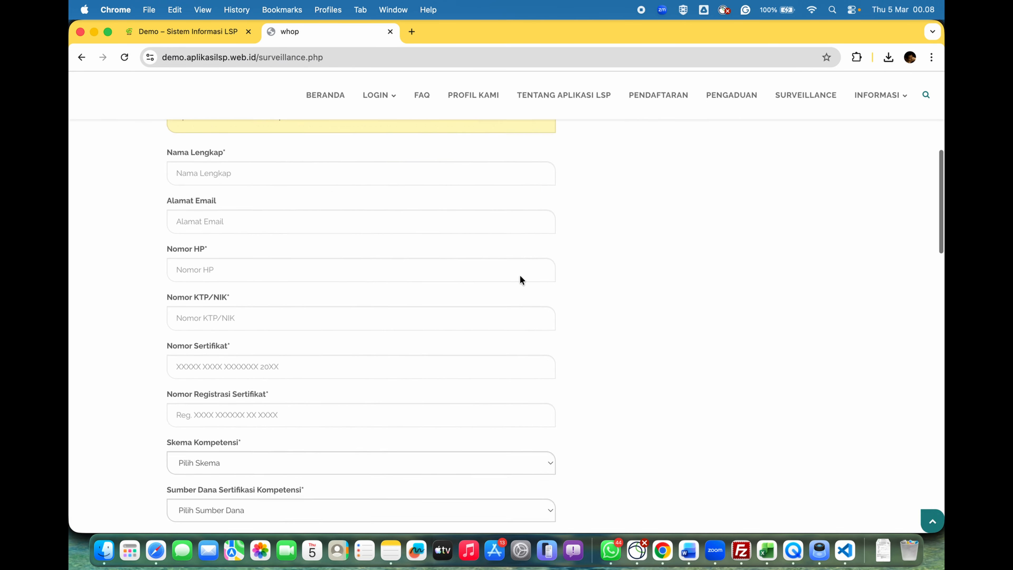
pyautogui.scroll(-13, 520, 277)
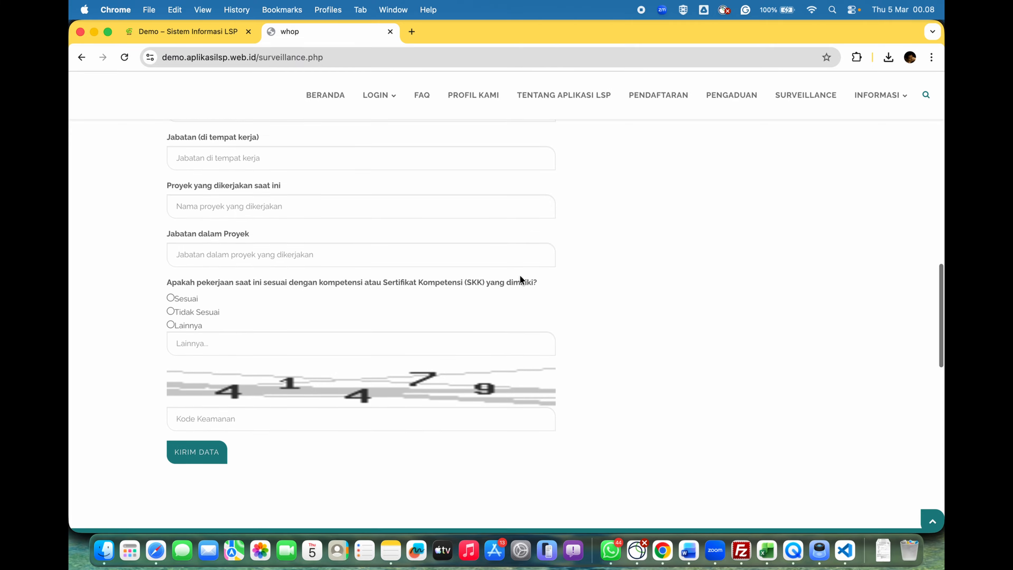
pyautogui.scroll(-4, 520, 276)
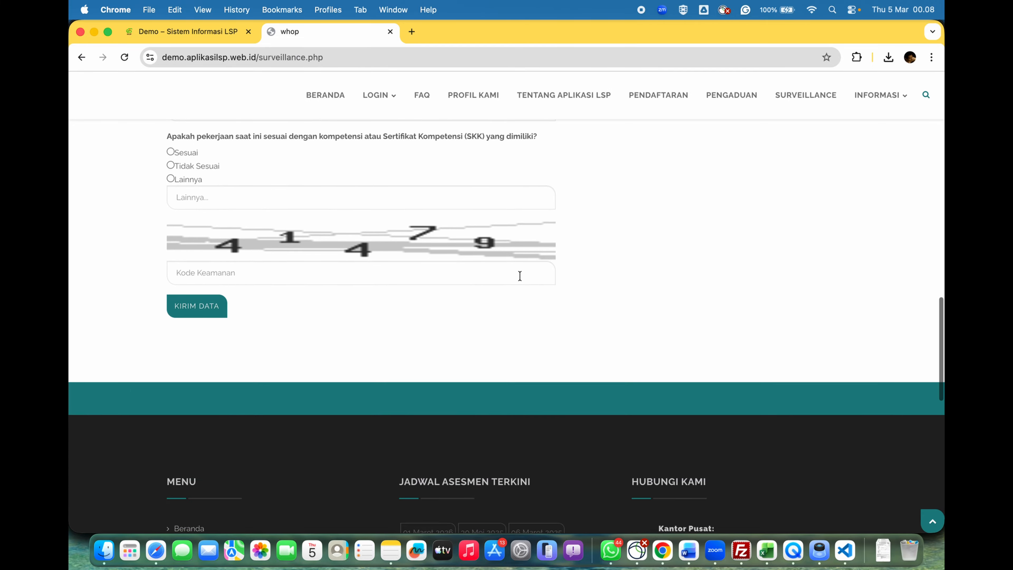
pyautogui.scroll(-5, 519, 276)
pyautogui.scroll(12, 520, 276)
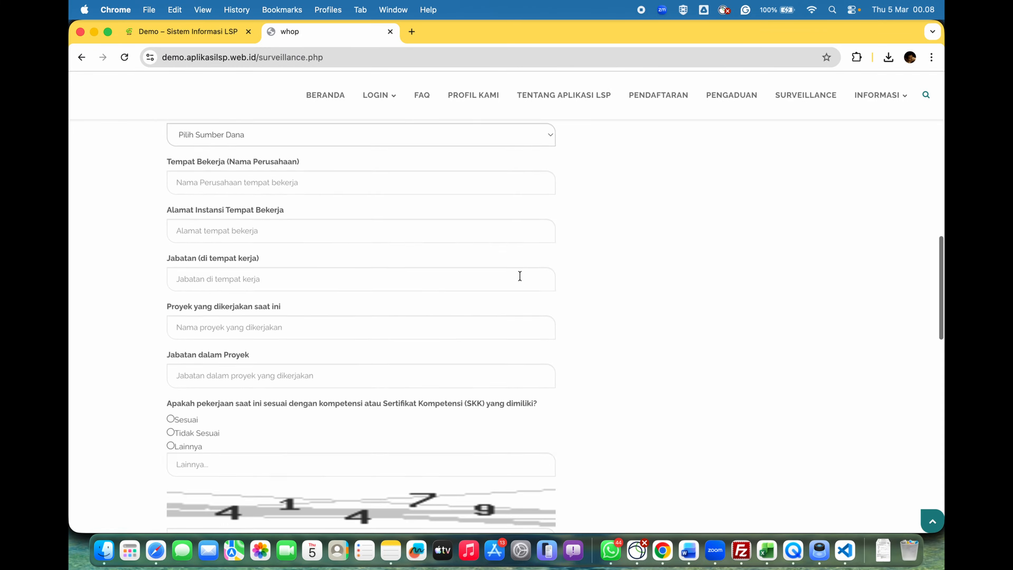
pyautogui.scroll(20, 520, 276)
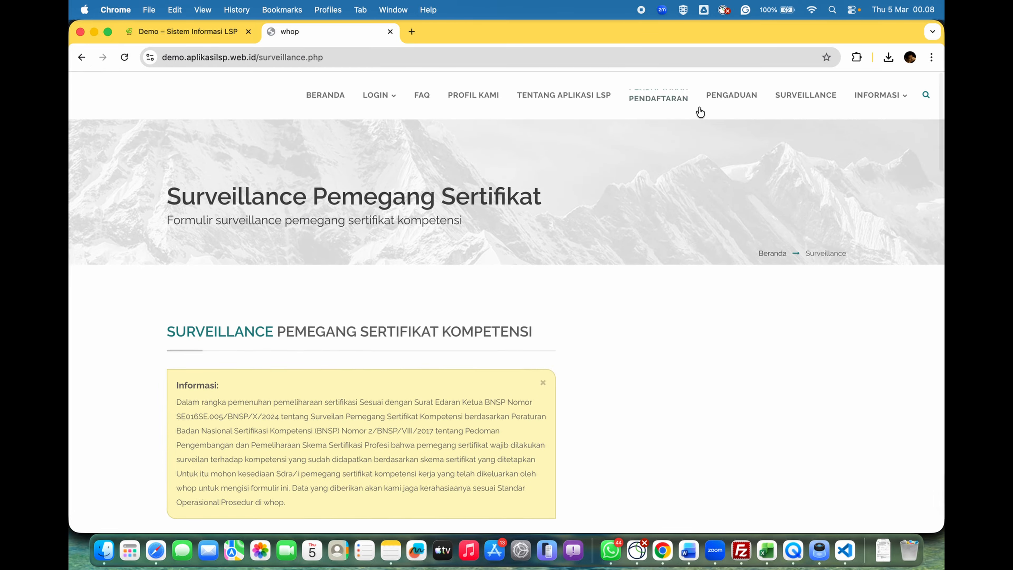
# View the Pengaduan complaint page, followed by the Persyaratan information page.
pyautogui.click(719, 95)
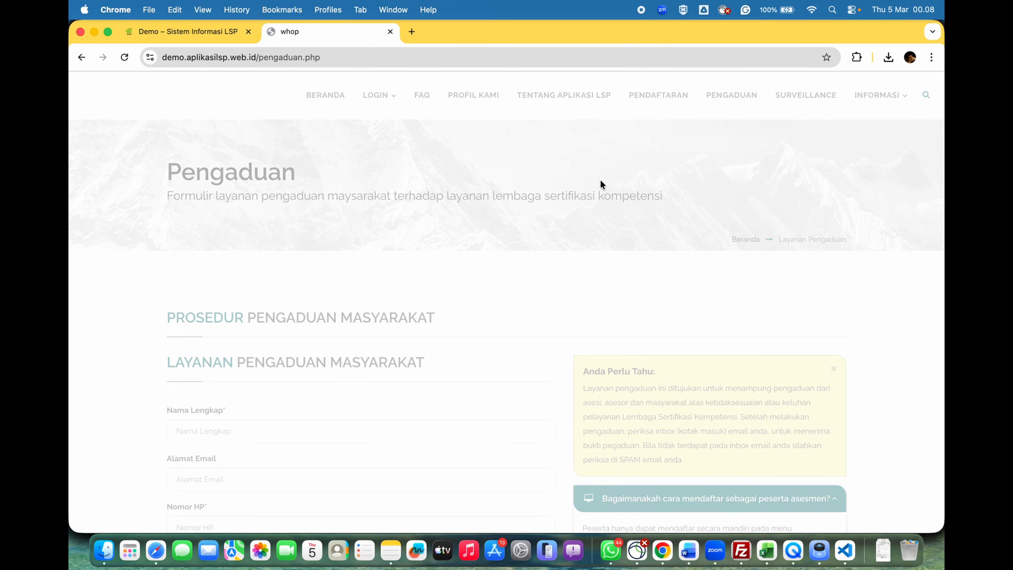
pyautogui.moveTo(873, 85)
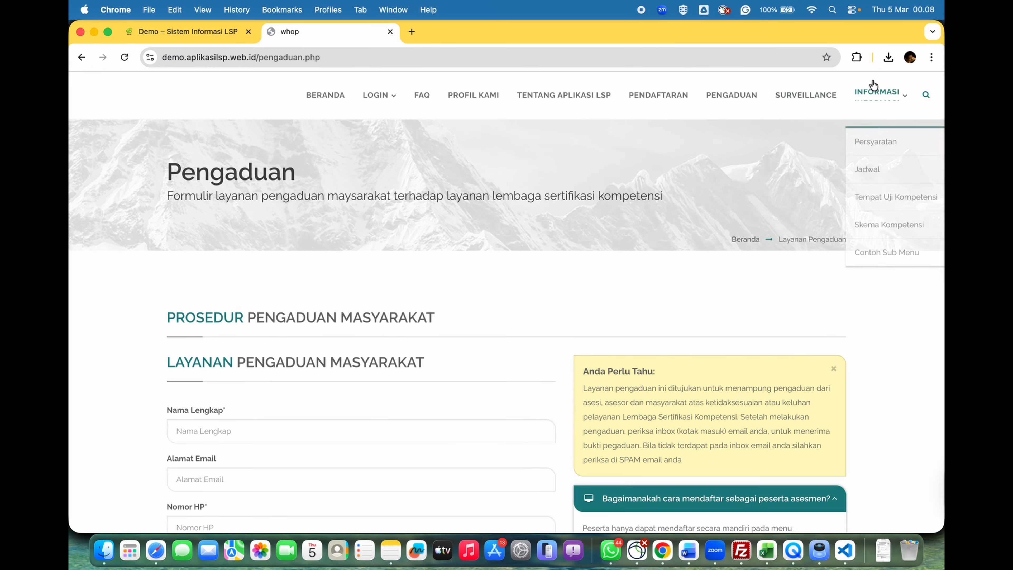
pyautogui.click(877, 138)
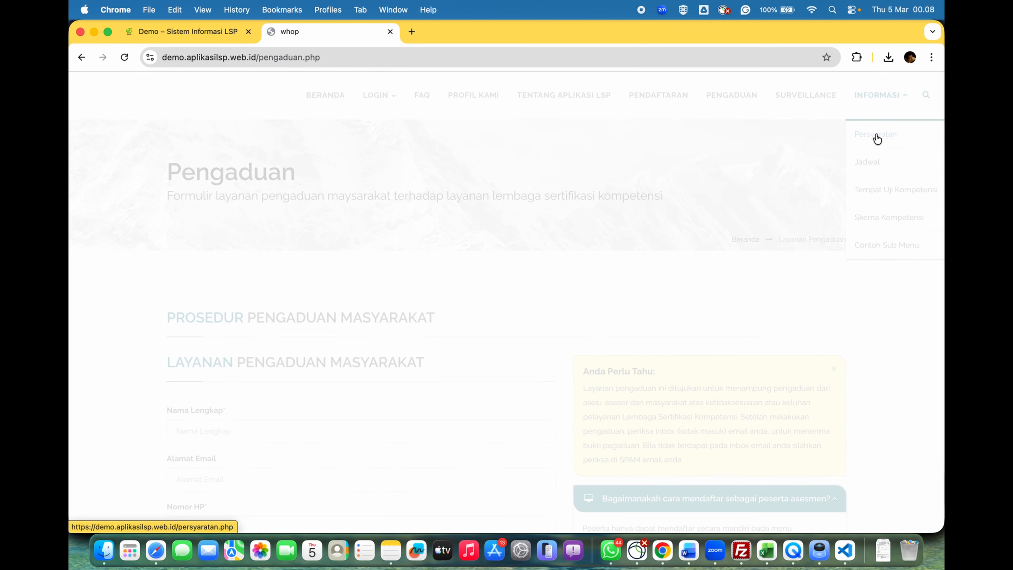
# View the Jadwal, Tempat Uji Kompetensi and Skema Kompetensi information pages in turn.
pyautogui.moveTo(870, 88)
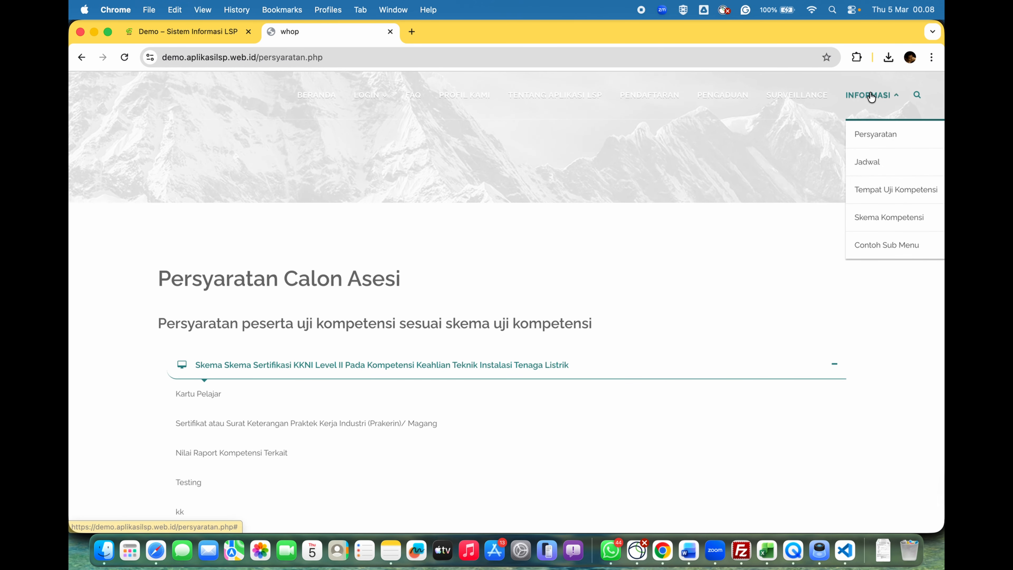
pyautogui.click(869, 164)
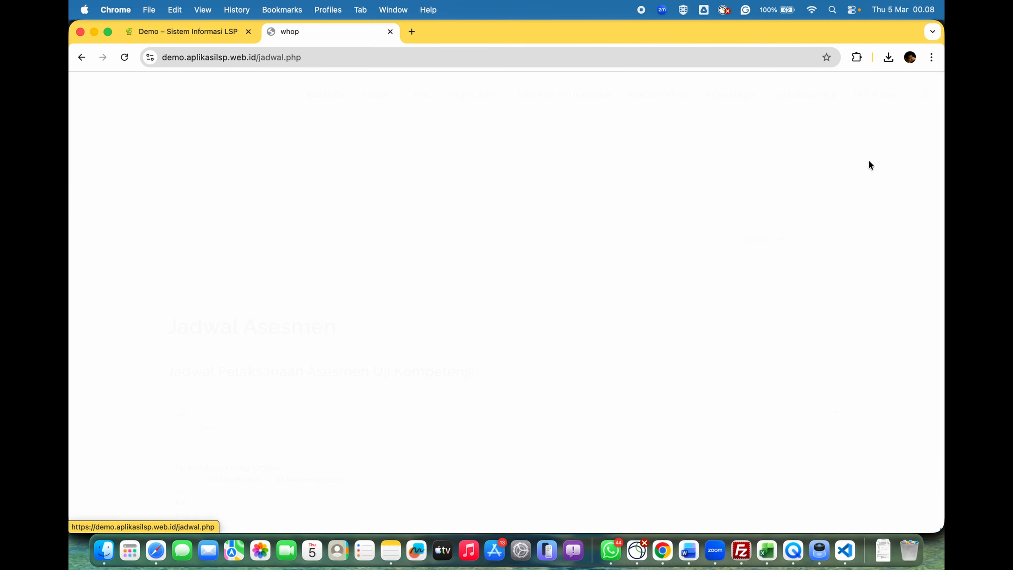
pyautogui.moveTo(882, 104)
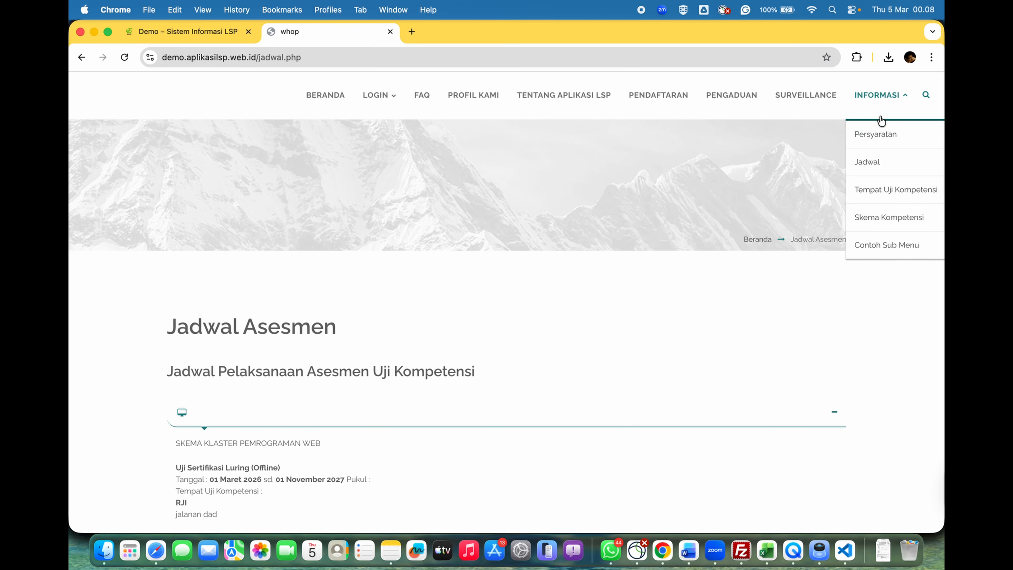
pyautogui.click(882, 197)
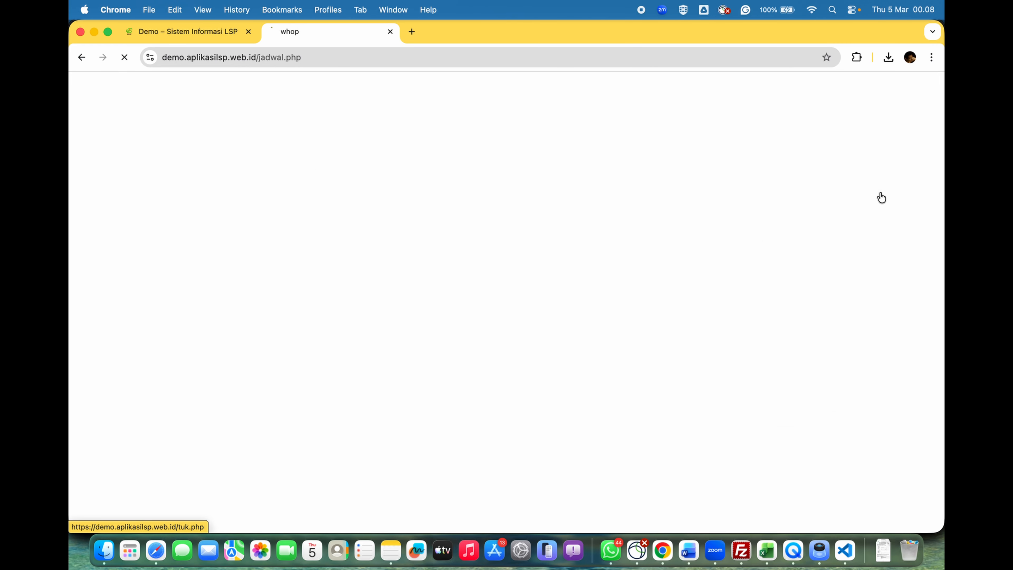
pyautogui.moveTo(882, 104)
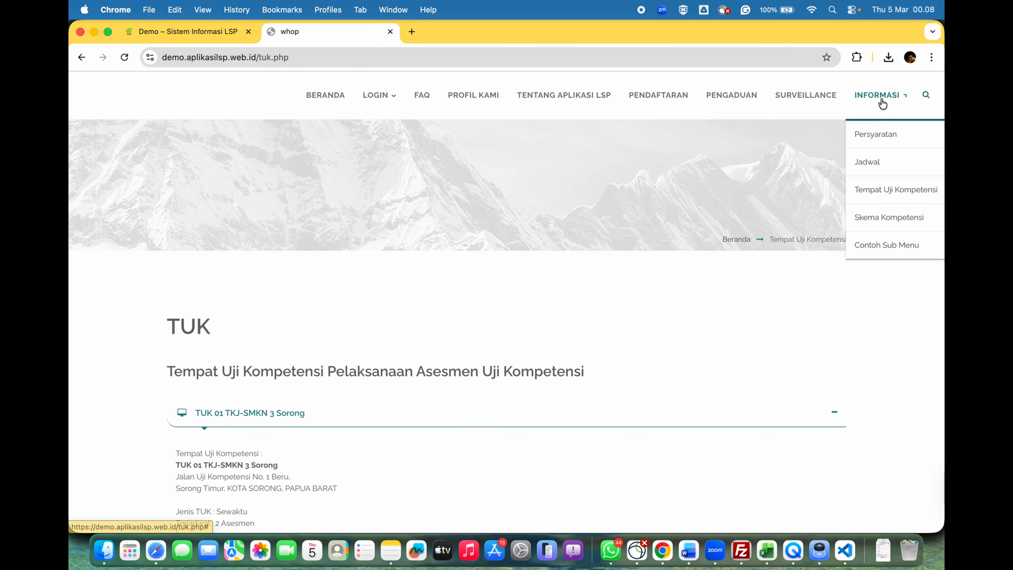
pyautogui.click(880, 219)
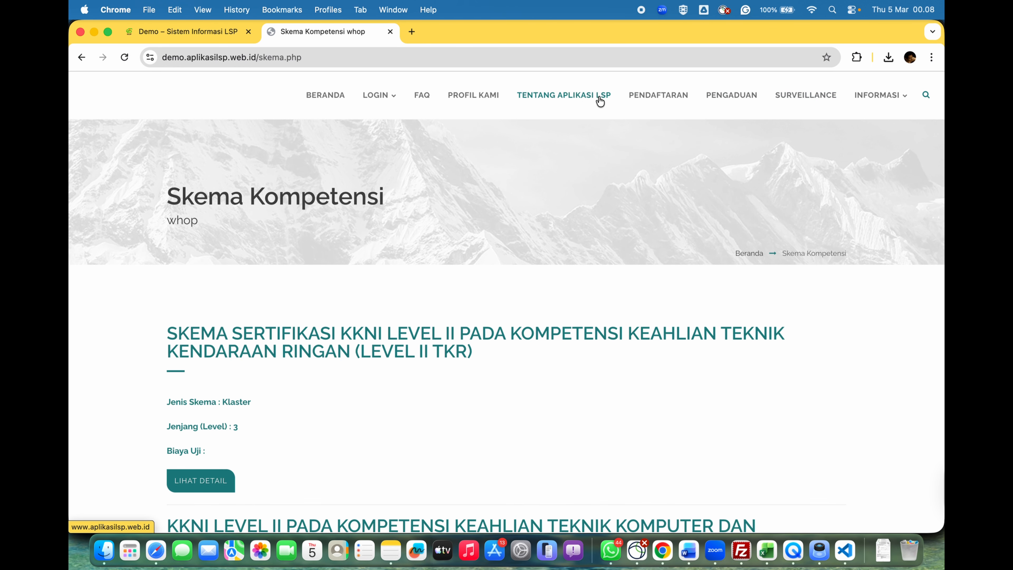
# Open the Profil Kami page and review its BNSP licence, statistics and organisation structure sections.
pyautogui.click(481, 99)
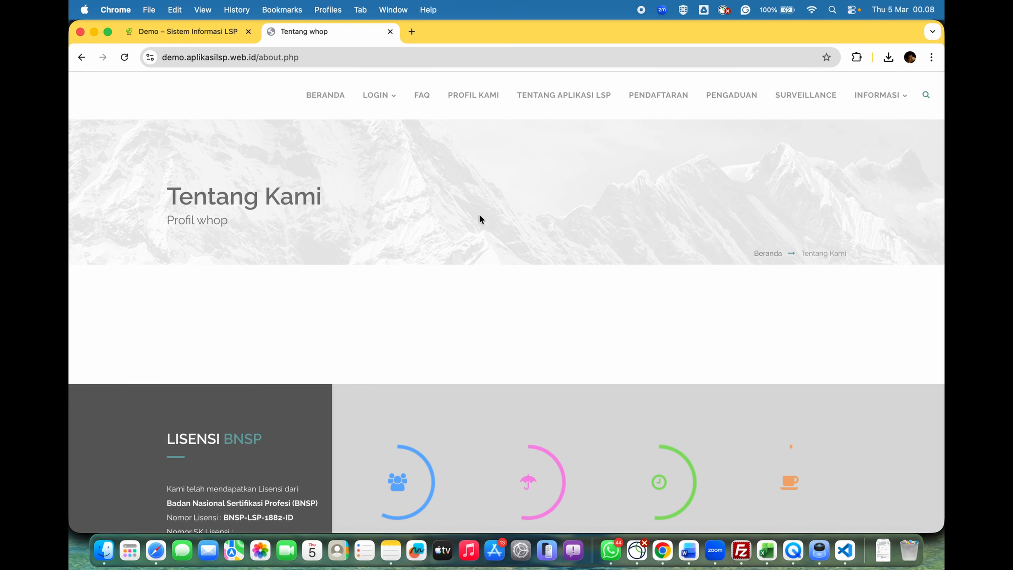
pyautogui.scroll(-8, 479, 217)
pyautogui.scroll(-2, 480, 214)
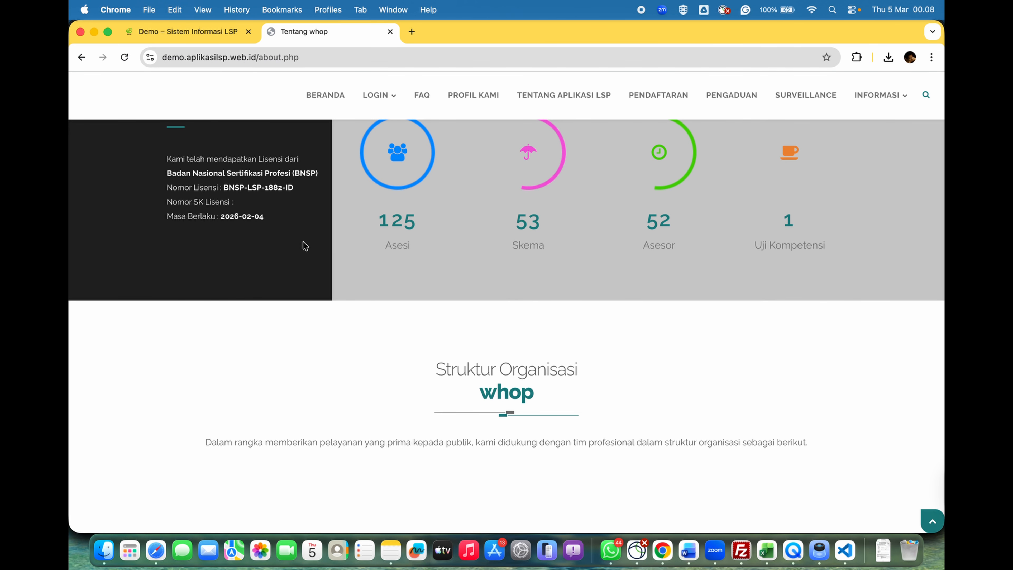
pyautogui.scroll(-10, 423, 282)
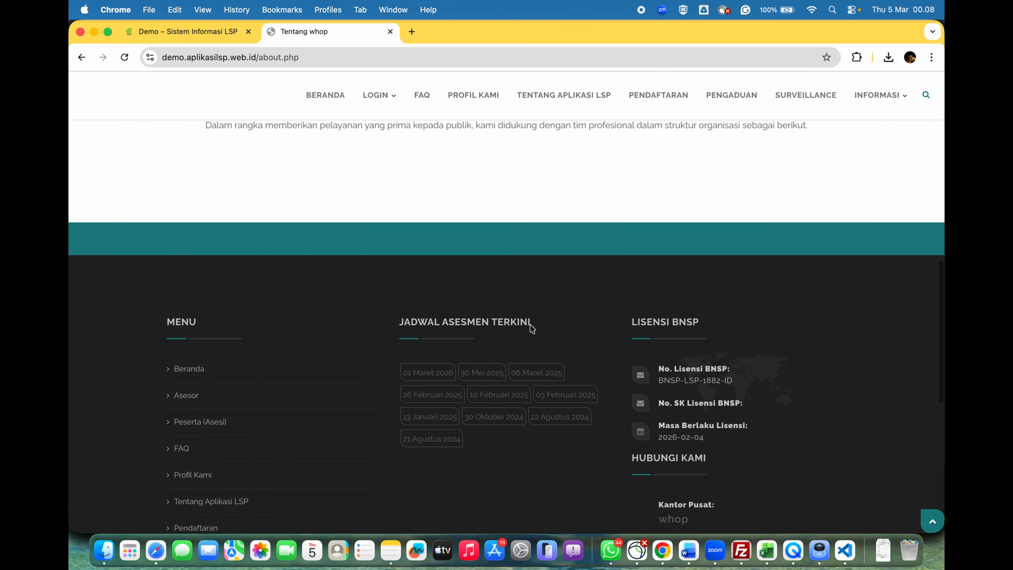
# Return to the demo site's Beranda page and open the Administrator login page.
pyautogui.scroll(15, 531, 326)
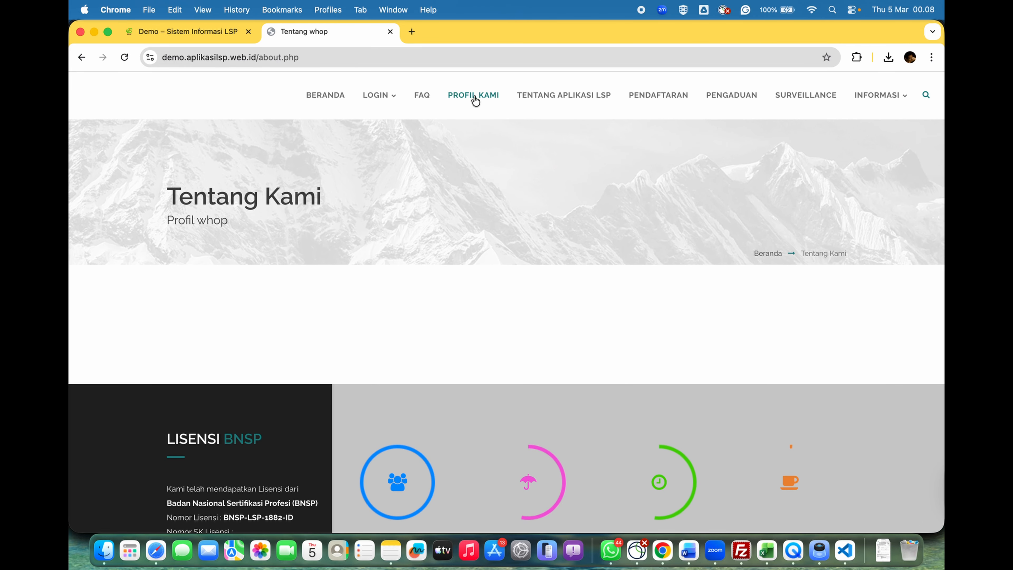
pyautogui.click(337, 95)
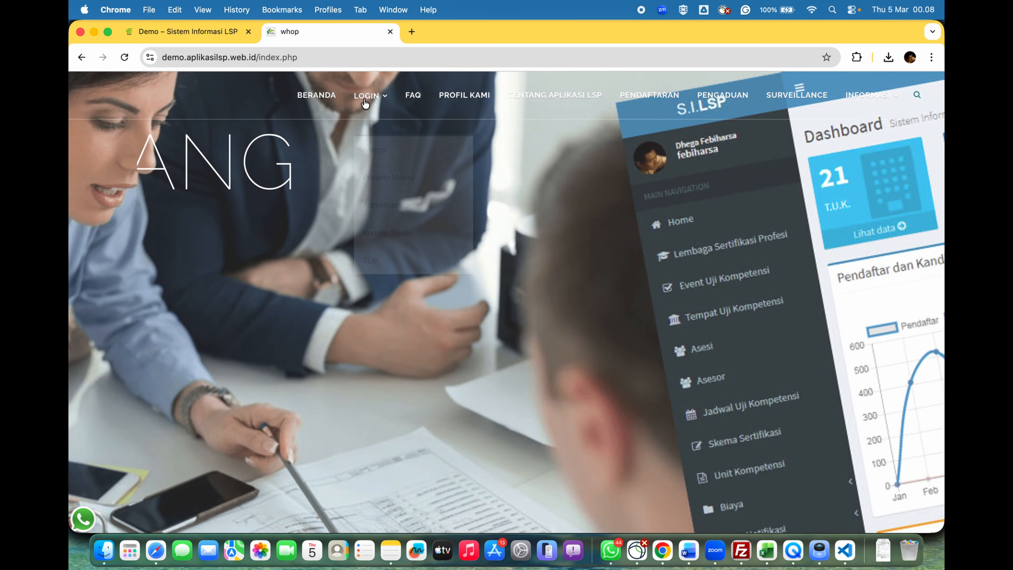
pyautogui.moveTo(375, 101)
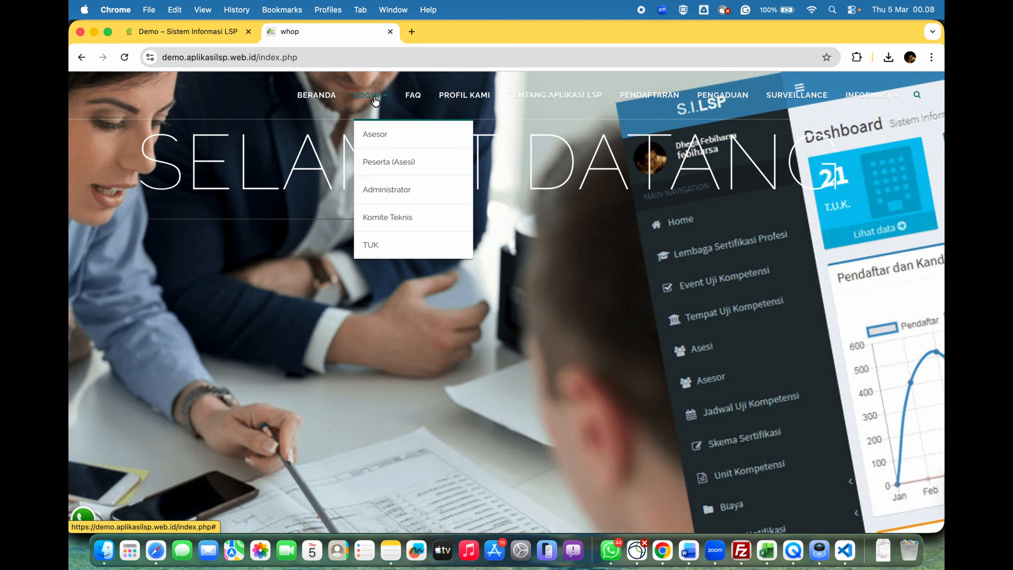
pyautogui.click(386, 190)
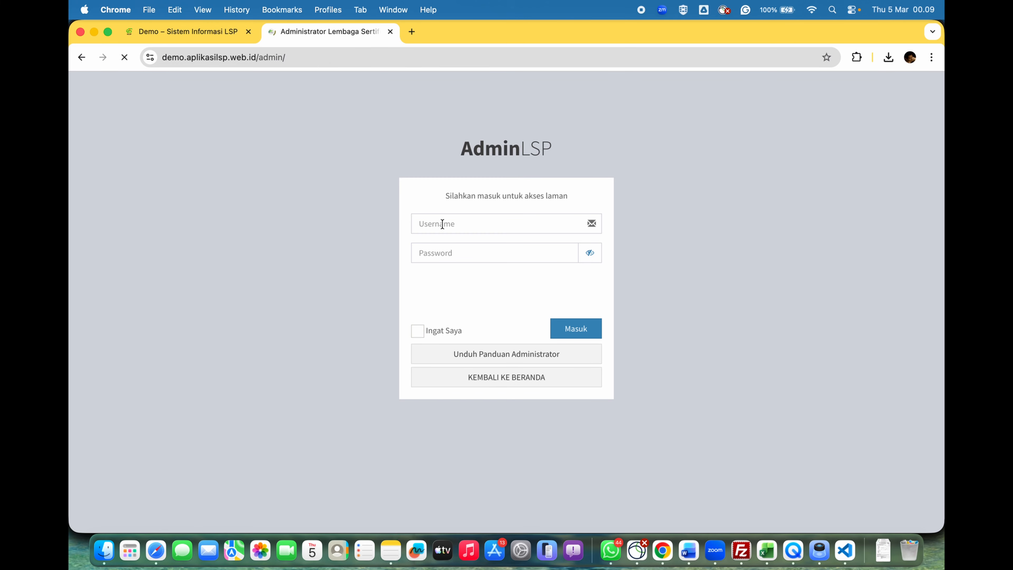
# Enter the administrator username and password, then select every traffic light tile in the reCAPTCHA and submit that round.
pyautogui.click(442, 224)
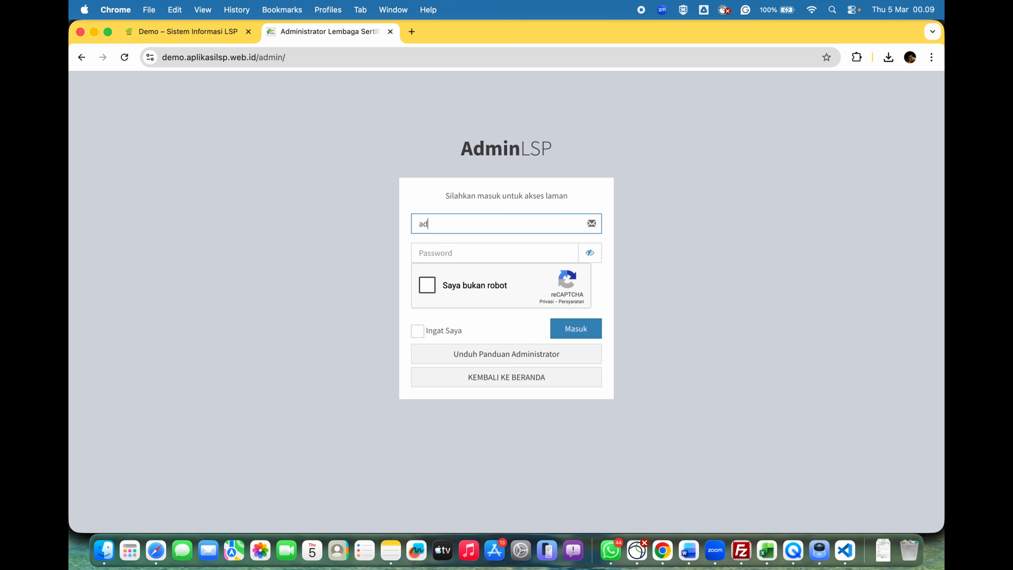
pyautogui.click(495, 253)
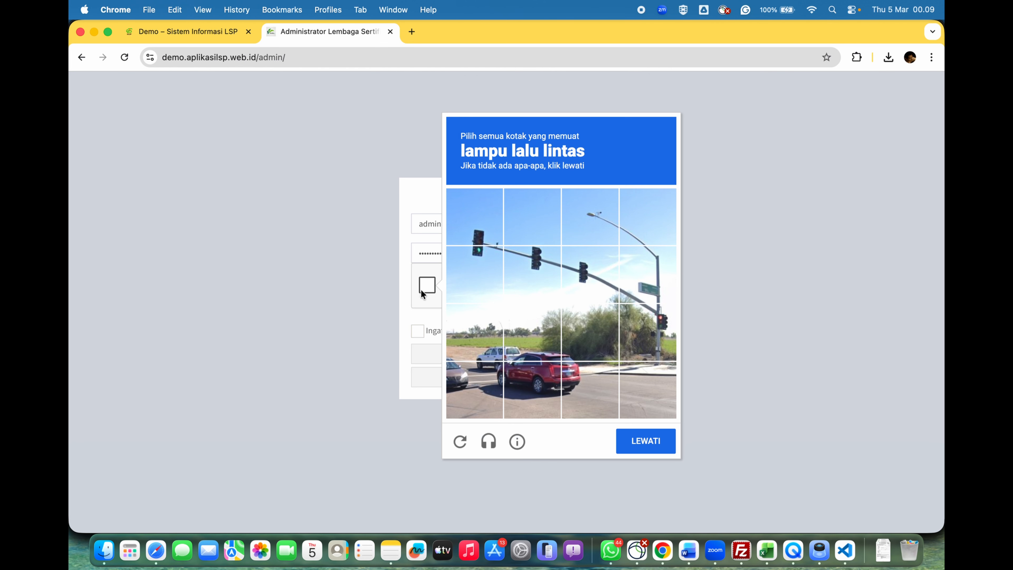
pyautogui.click(474, 235)
pyautogui.click(477, 257)
pyautogui.click(519, 268)
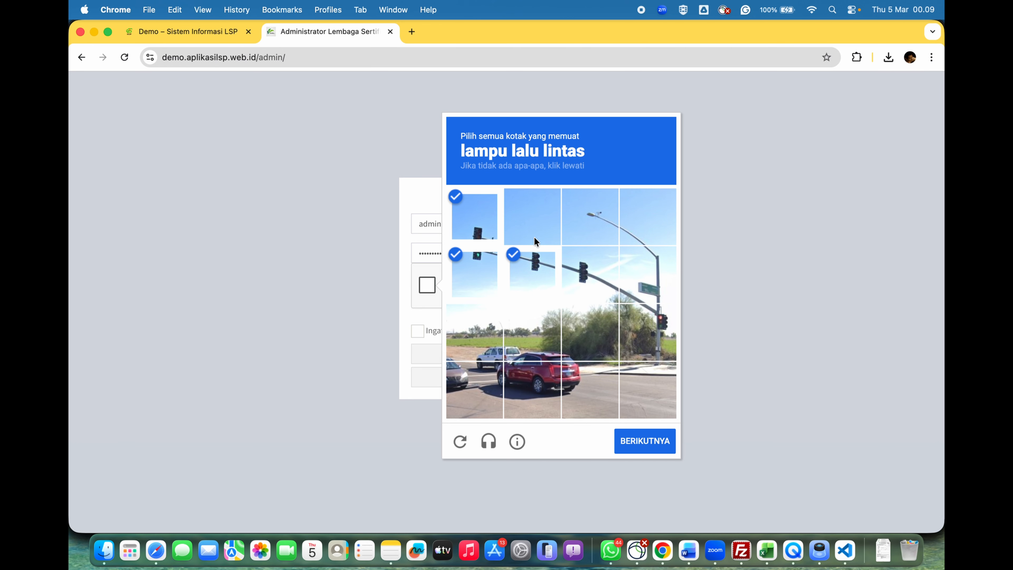
pyautogui.click(647, 309)
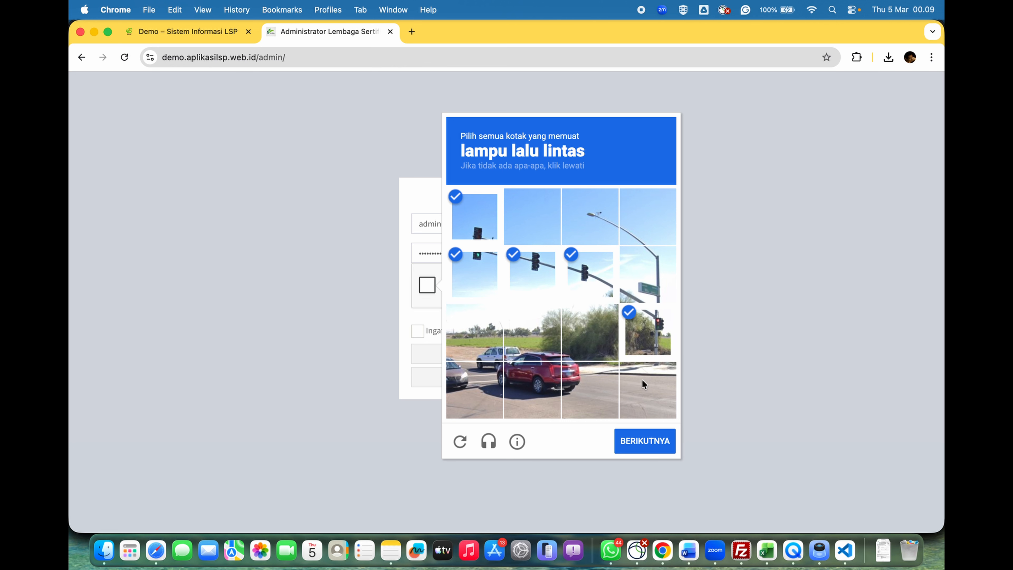
pyautogui.click(649, 449)
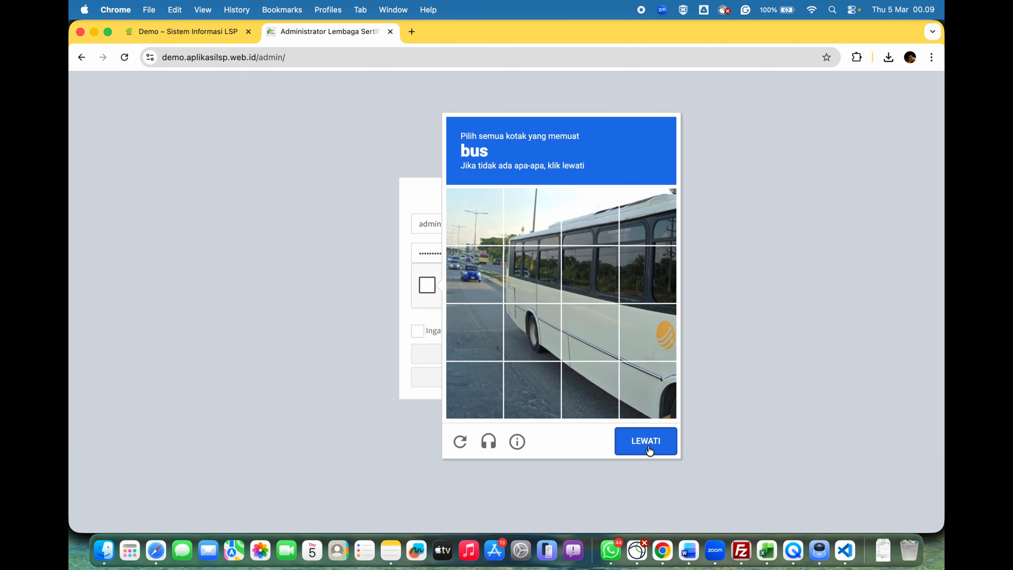
# Select all tiles containing the bus, verify the reCAPTCHA and log in to the administrator dashboard.
pyautogui.click(542, 236)
pyautogui.click(542, 277)
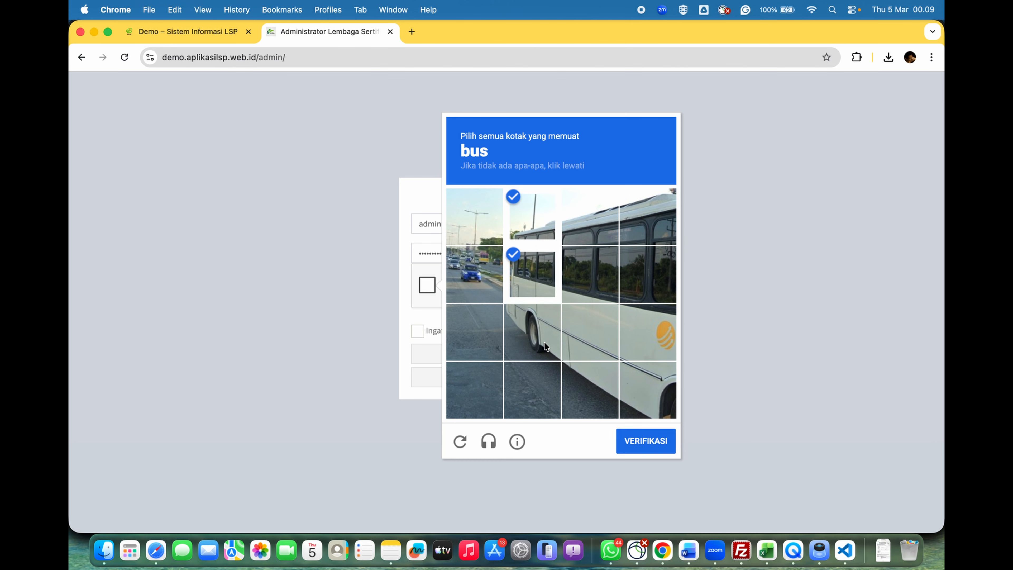
pyautogui.click(544, 342)
pyautogui.click(580, 386)
pyautogui.click(646, 388)
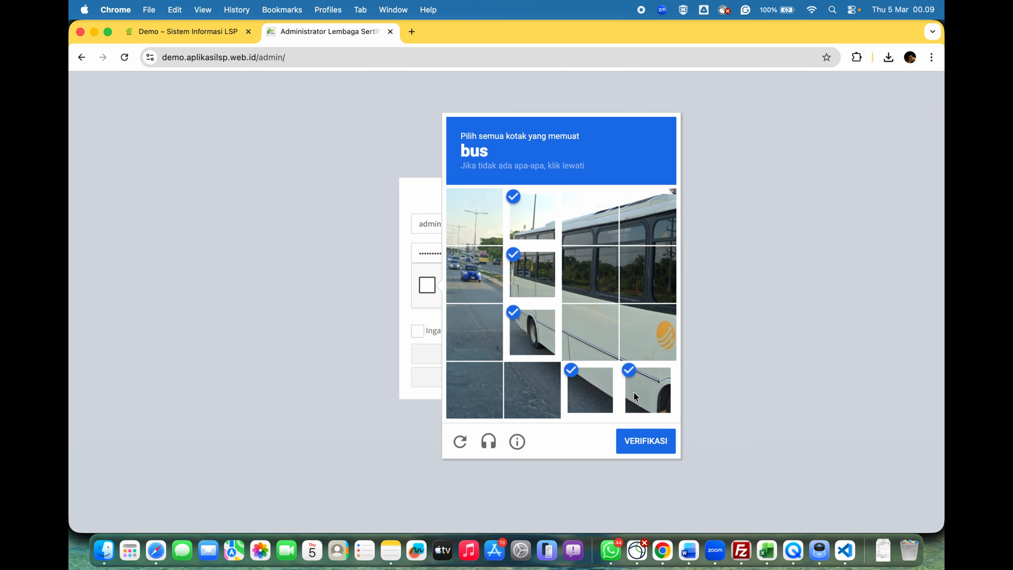
pyautogui.click(648, 333)
pyautogui.click(581, 337)
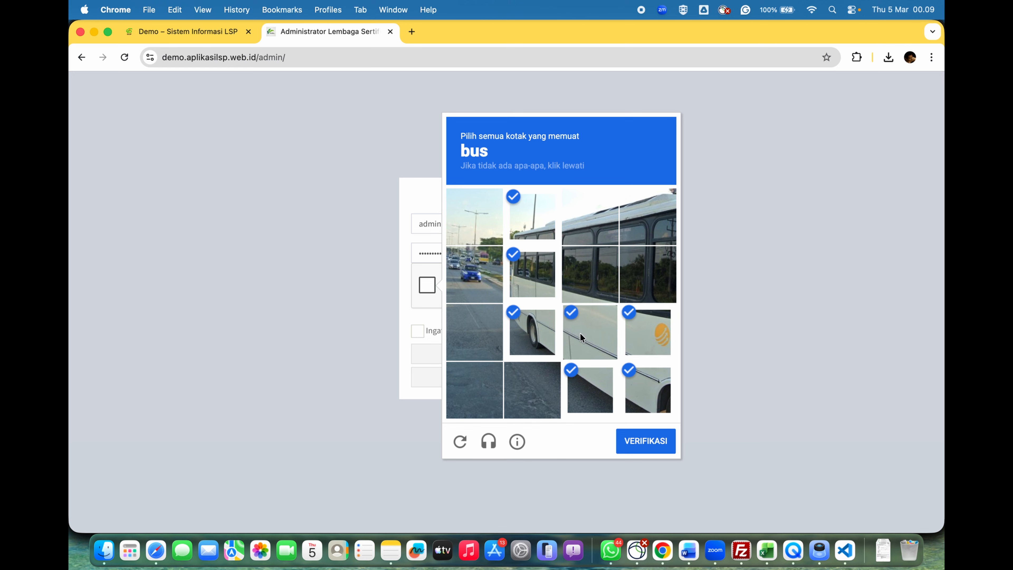
pyautogui.click(654, 282)
pyautogui.click(640, 218)
pyautogui.click(584, 222)
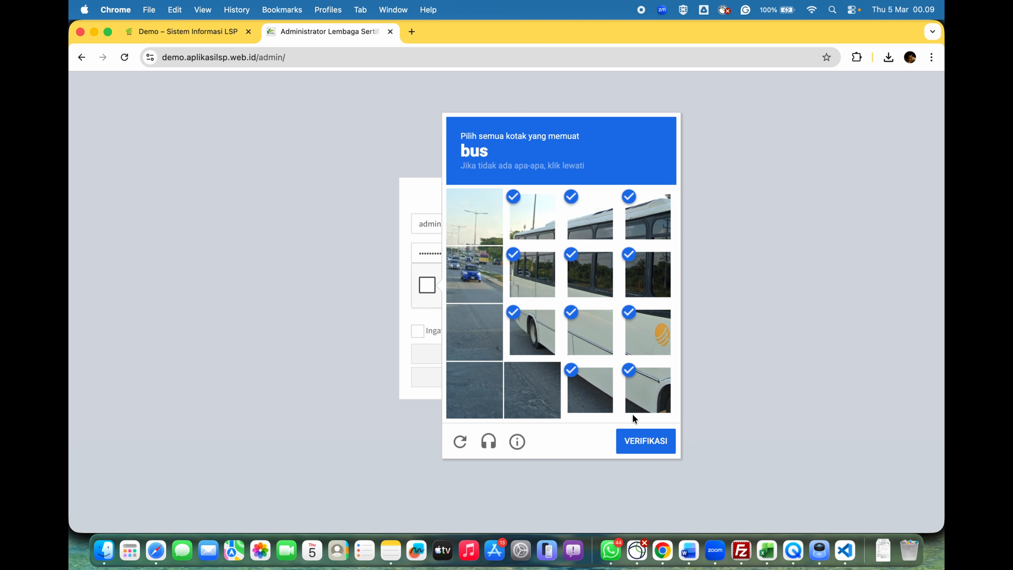
pyautogui.click(645, 442)
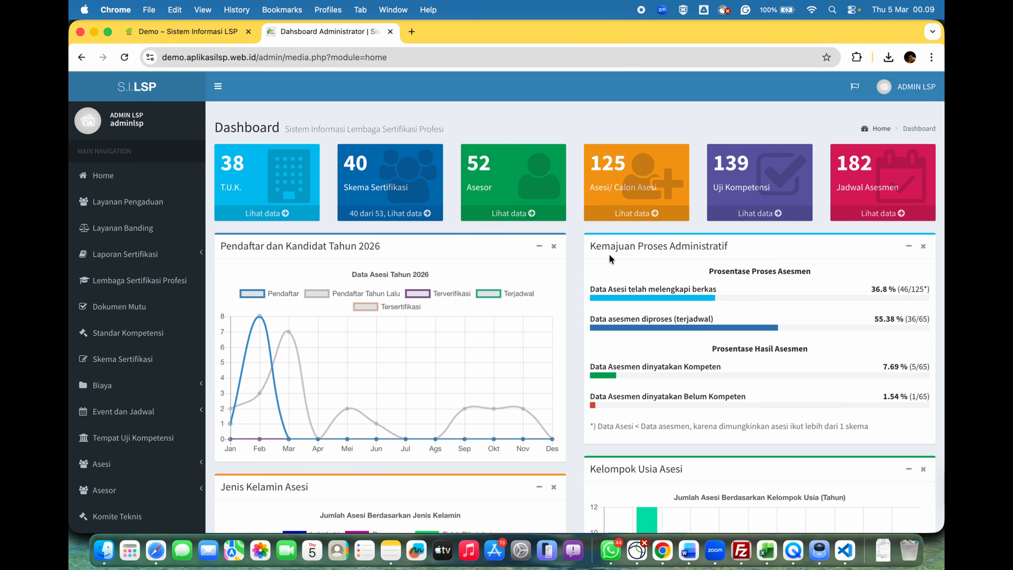
# Review the whole administrator dashboard, from its summary cards and charts down to the version number in the footer.
pyautogui.scroll(-7, 559, 343)
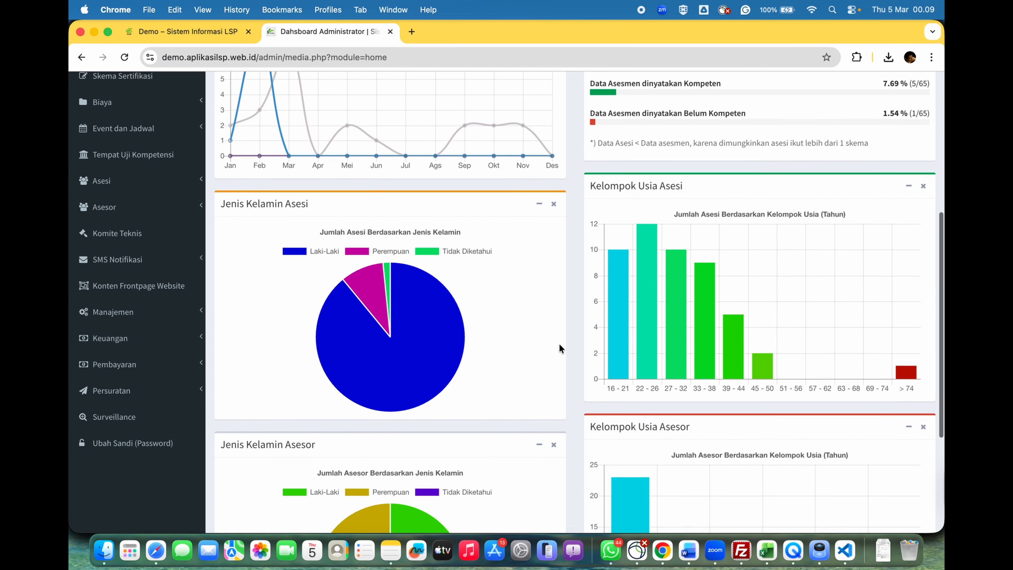
pyautogui.scroll(-5, 560, 344)
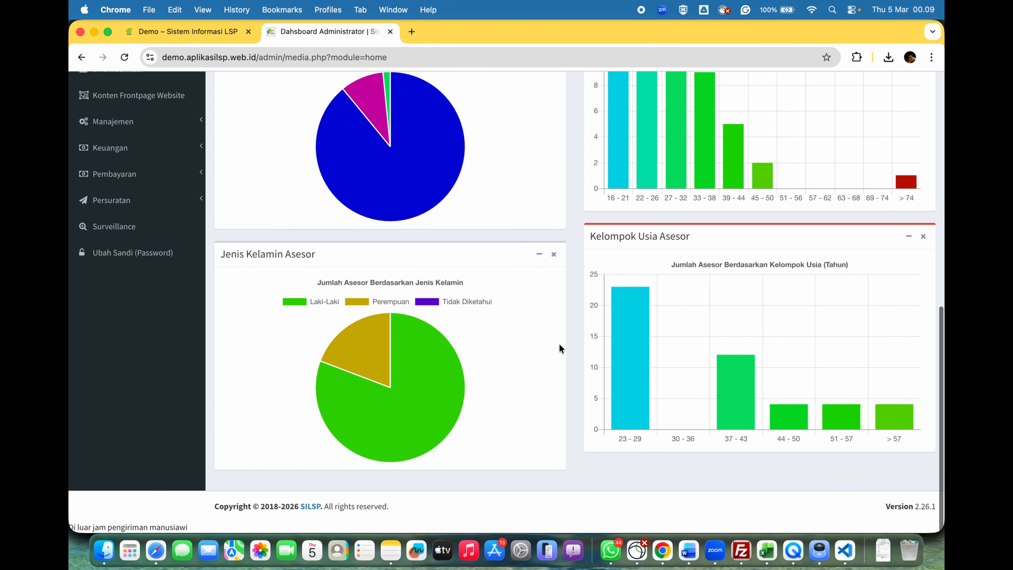
pyautogui.scroll(5, 560, 344)
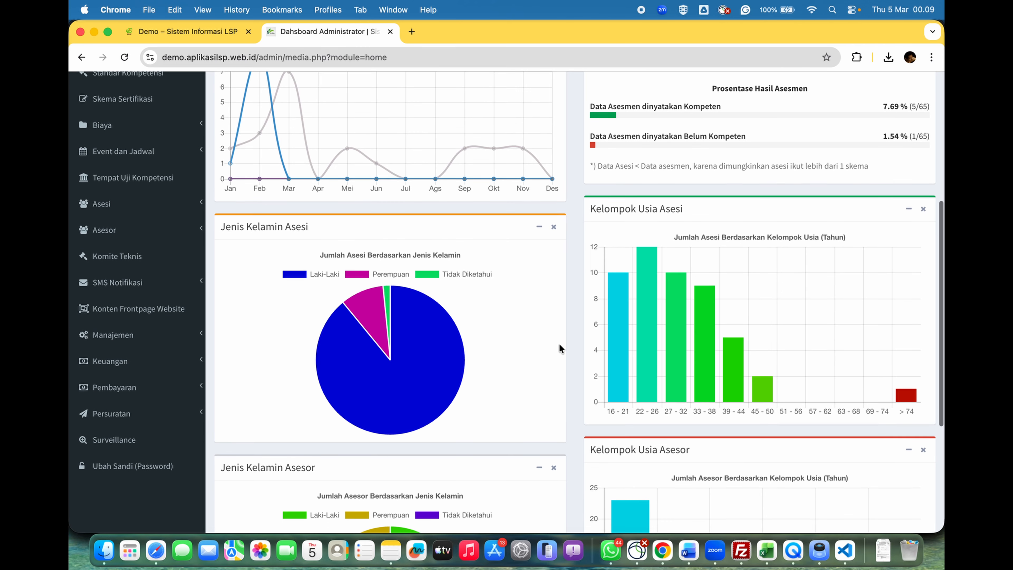
pyautogui.scroll(7, 559, 344)
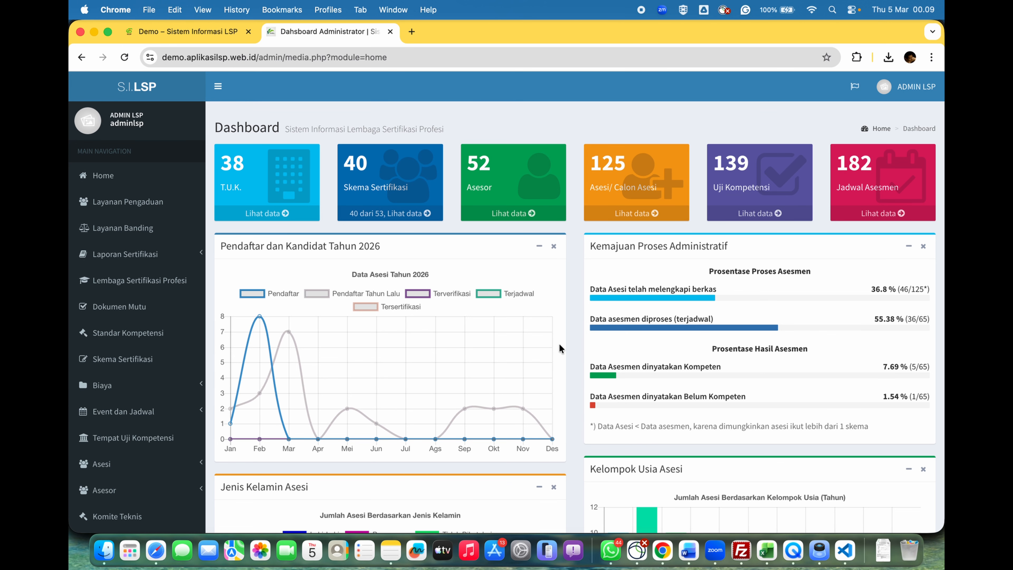
pyautogui.scroll(-12, 560, 344)
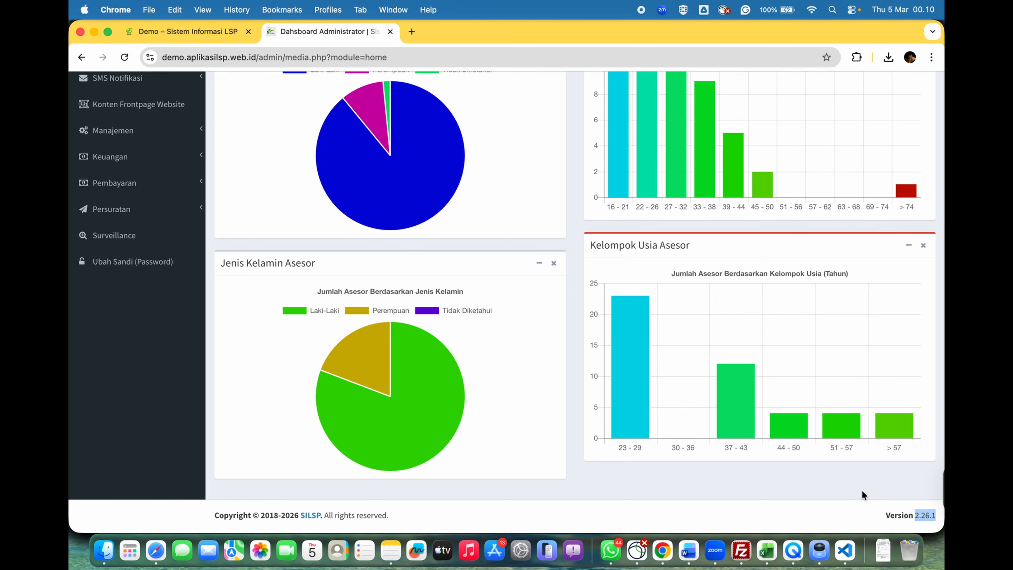
pyautogui.scroll(12, 548, 292)
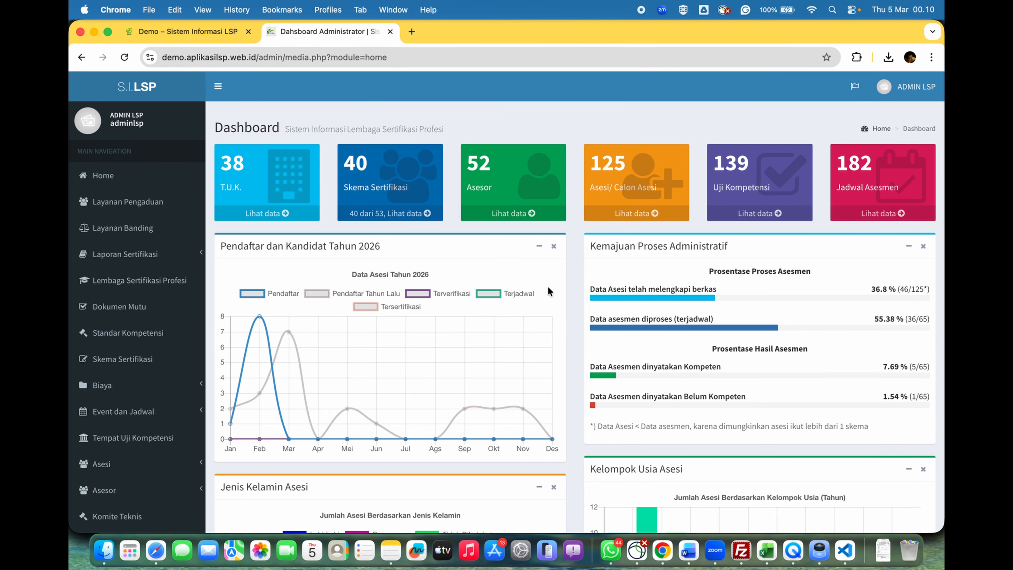
# Browse the Laporan Sertifikasi report lists, including the per-scheme ones, and open the Lap. Kinerja Asesor Bulanan report.
pyautogui.click(148, 248)
pyautogui.scroll(-3, 151, 299)
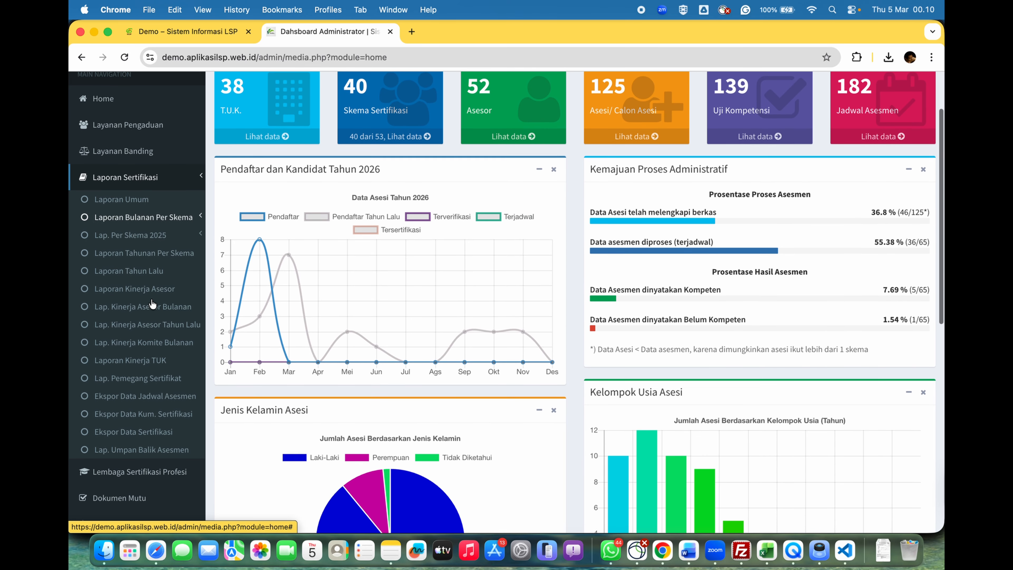
pyautogui.click(162, 223)
pyautogui.click(162, 225)
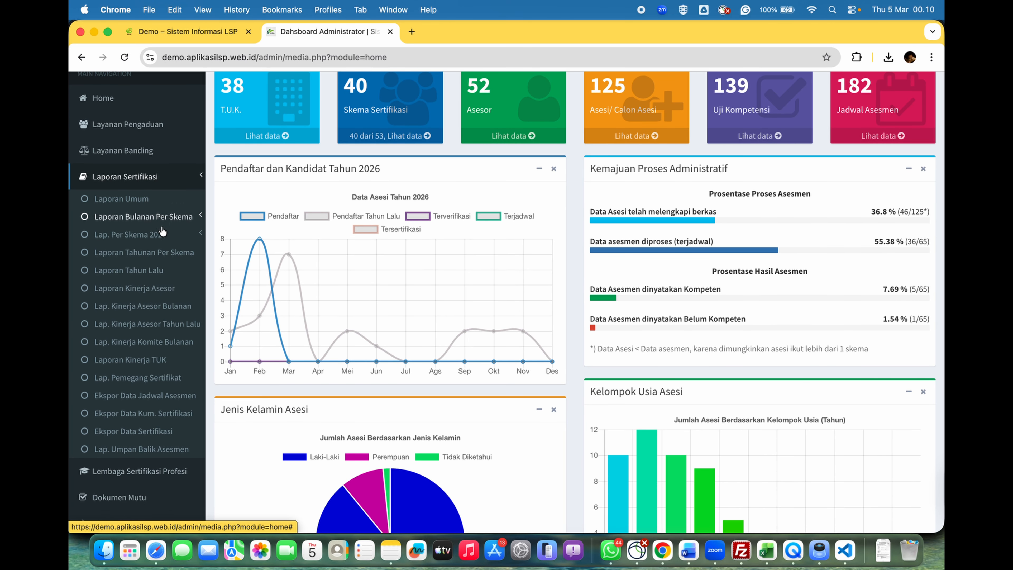
pyautogui.click(166, 235)
pyautogui.click(167, 235)
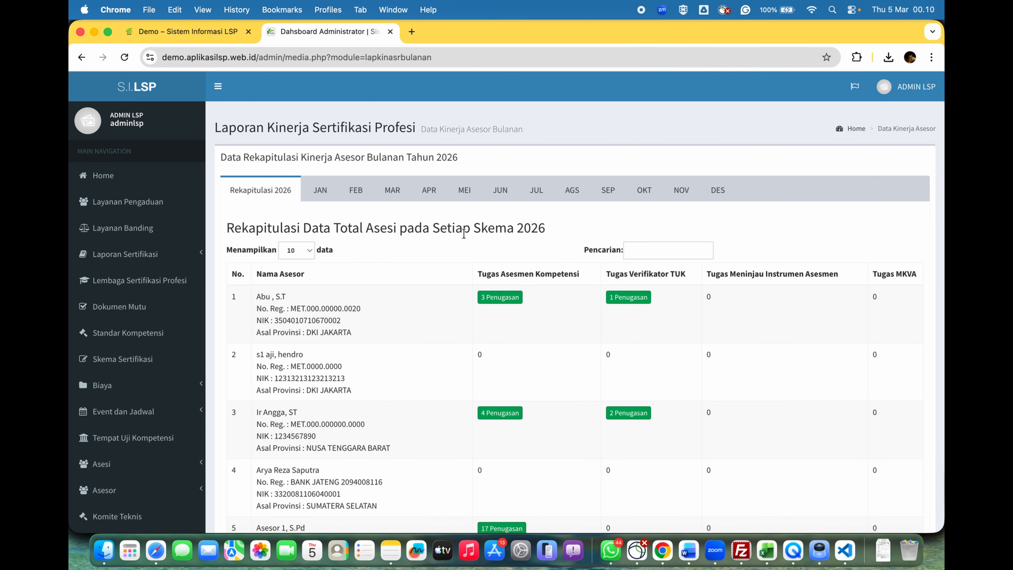
# Examine the Rekapitulasi 2026 table of assessor assignments down to its pagination and report download option.
pyautogui.scroll(-8, 590, 298)
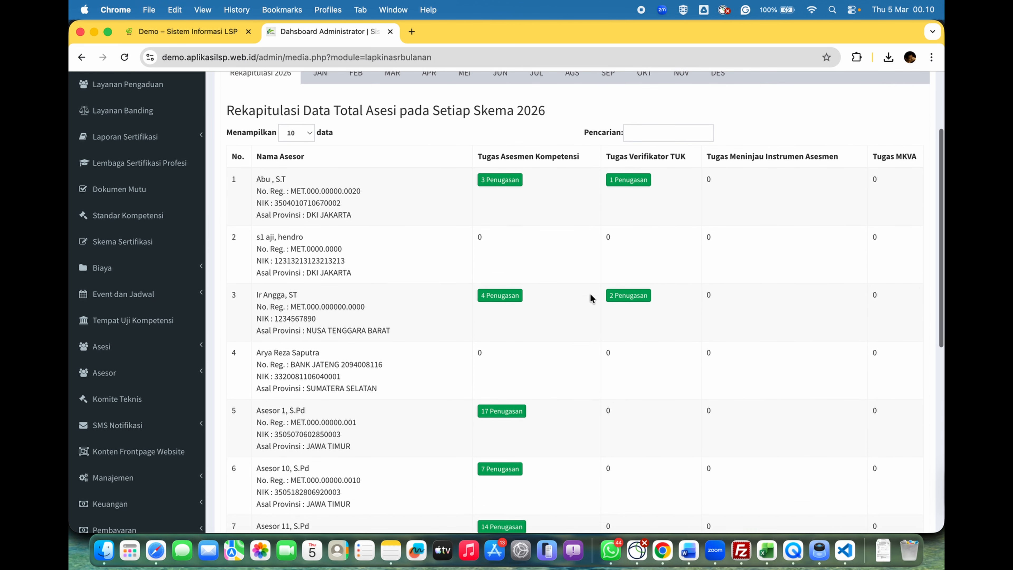
pyautogui.scroll(-3, 590, 295)
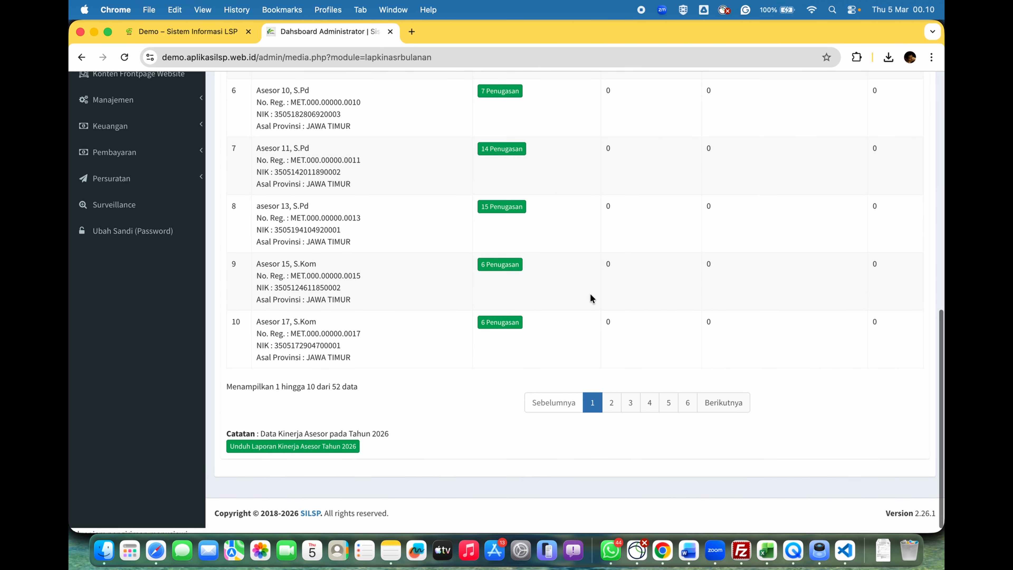
pyautogui.scroll(15, 590, 294)
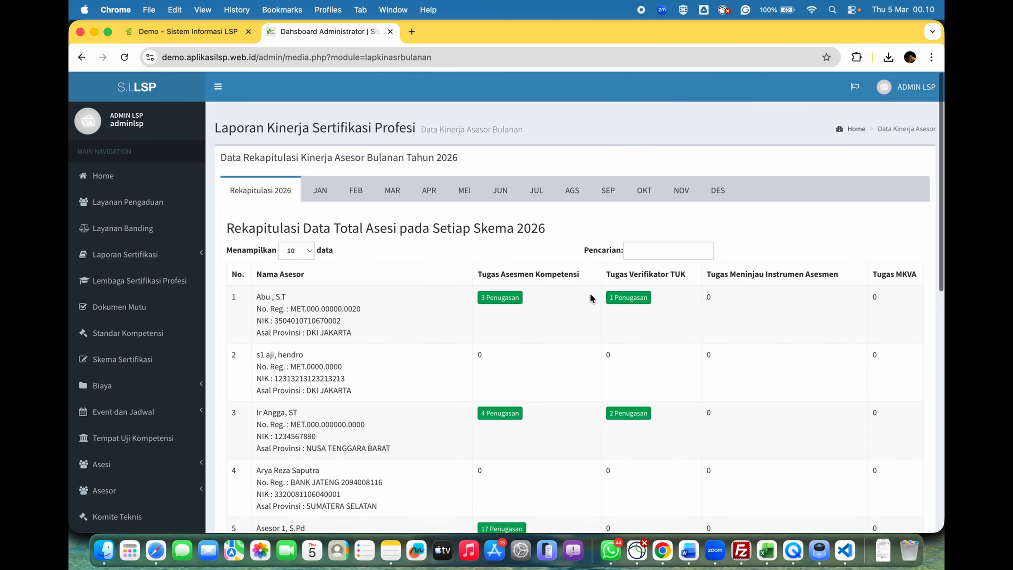
pyautogui.scroll(-3, 589, 297)
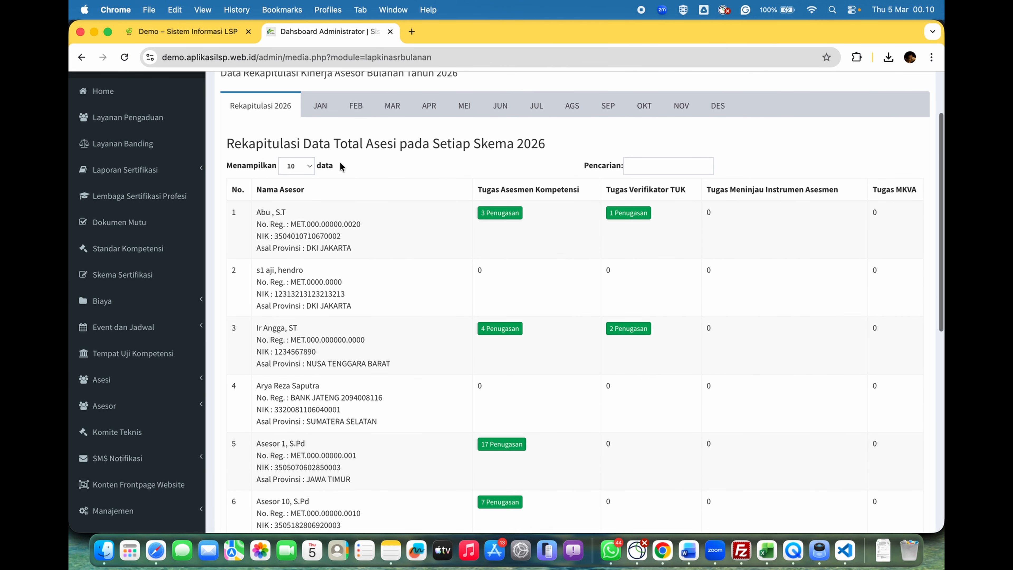
# View the monthly assessor performance data from January through May, then return to the Rekapitulasi 2026 overview.
pyautogui.click(319, 114)
pyautogui.click(348, 113)
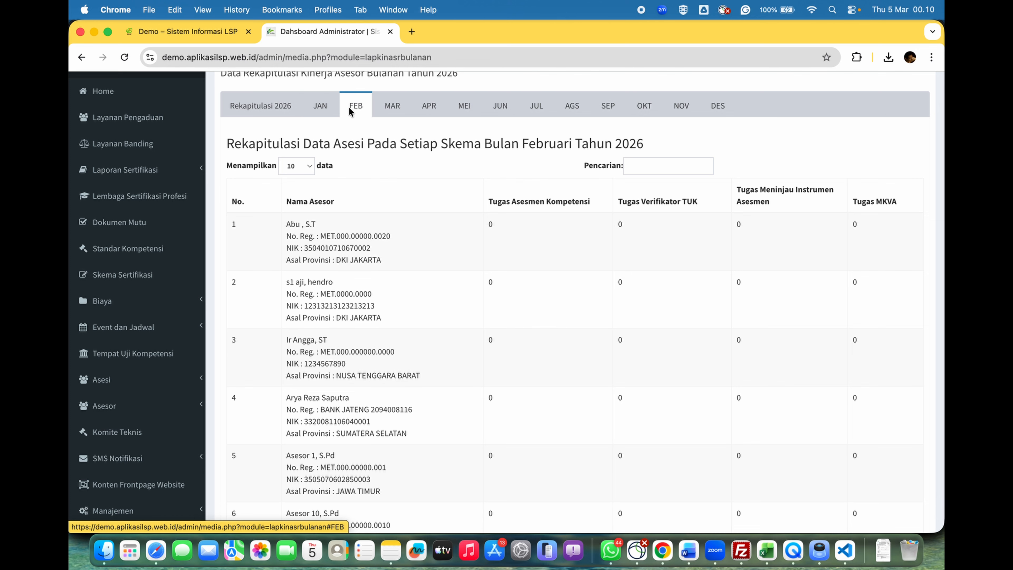
pyautogui.click(394, 112)
pyautogui.click(425, 111)
pyautogui.click(464, 109)
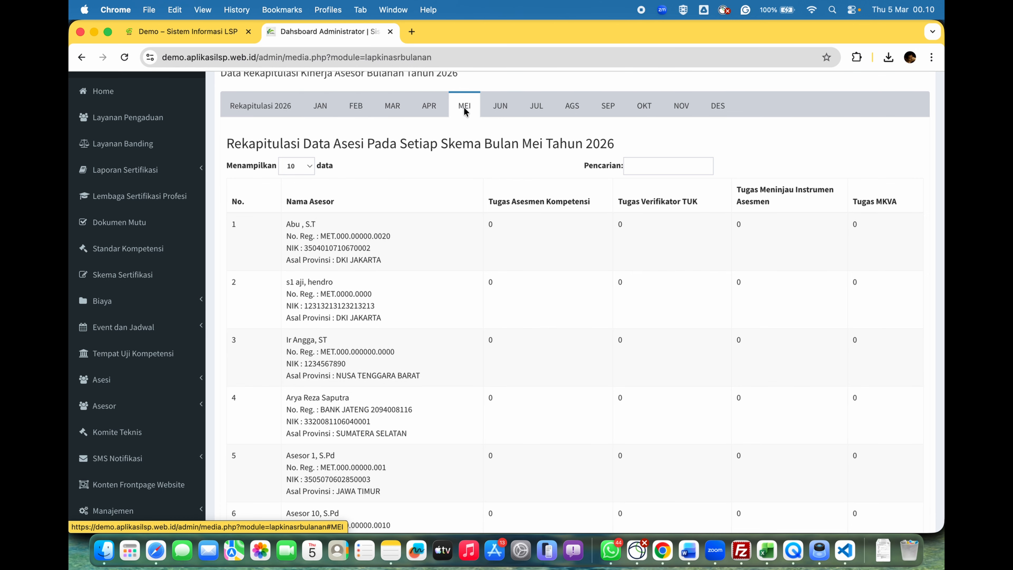
pyautogui.click(245, 107)
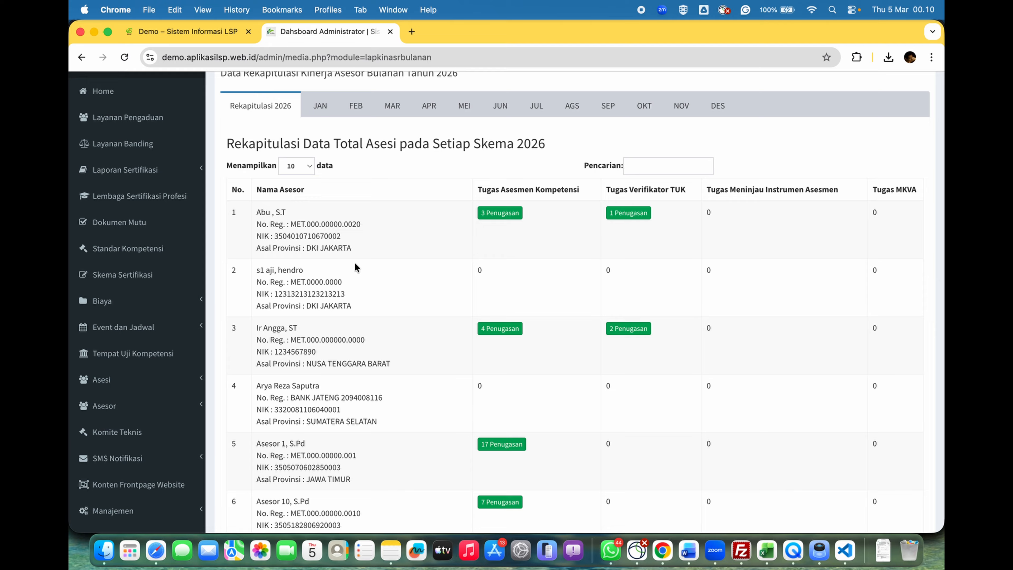
pyautogui.scroll(-5, 354, 267)
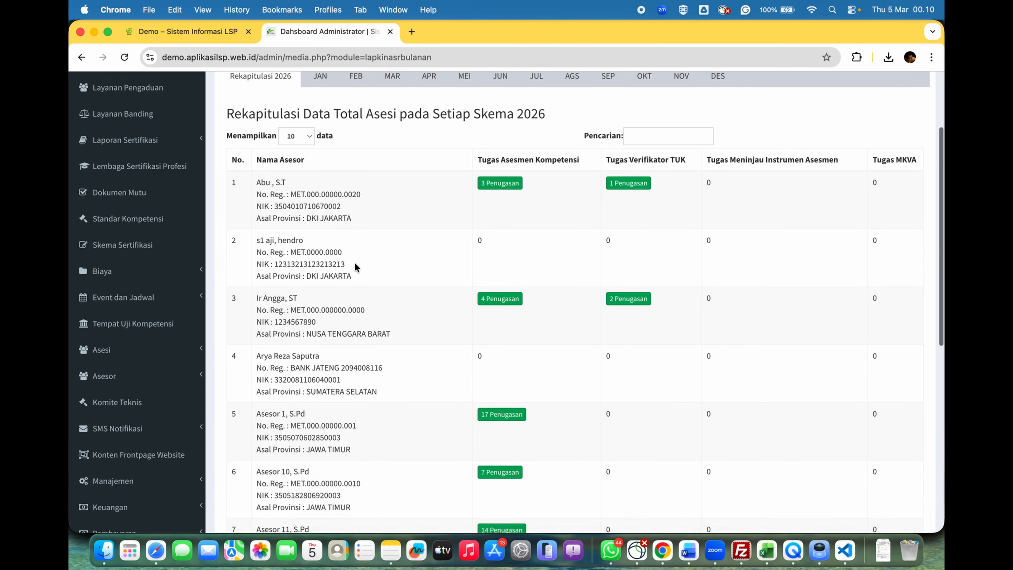
pyautogui.scroll(10, 176, 175)
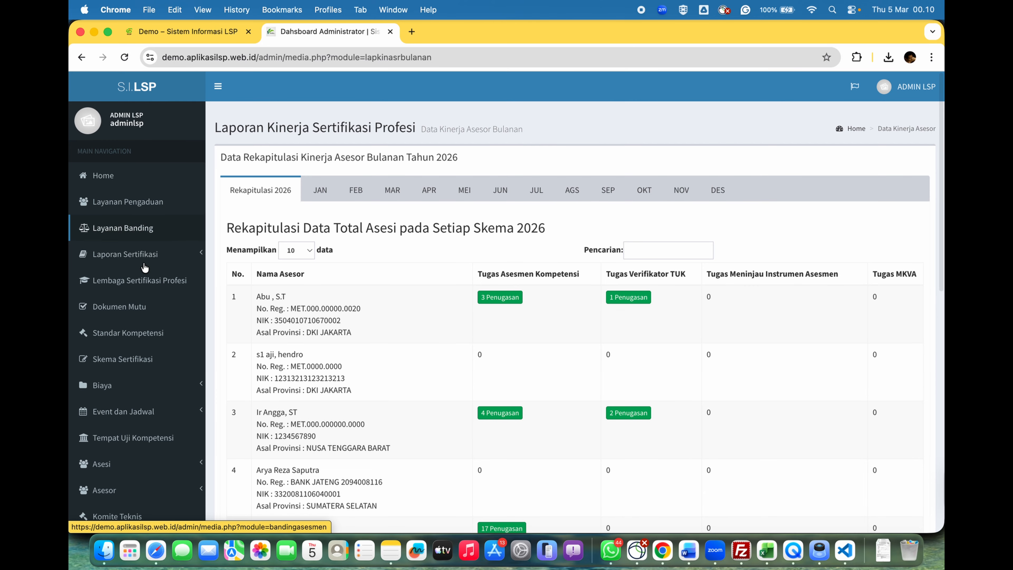
# Open the Jadwal Uji Kompetensi list and review the details of the Sertifikasi Pemrrograman Web 2025 (Maret-1) schedule.
pyautogui.click(160, 413)
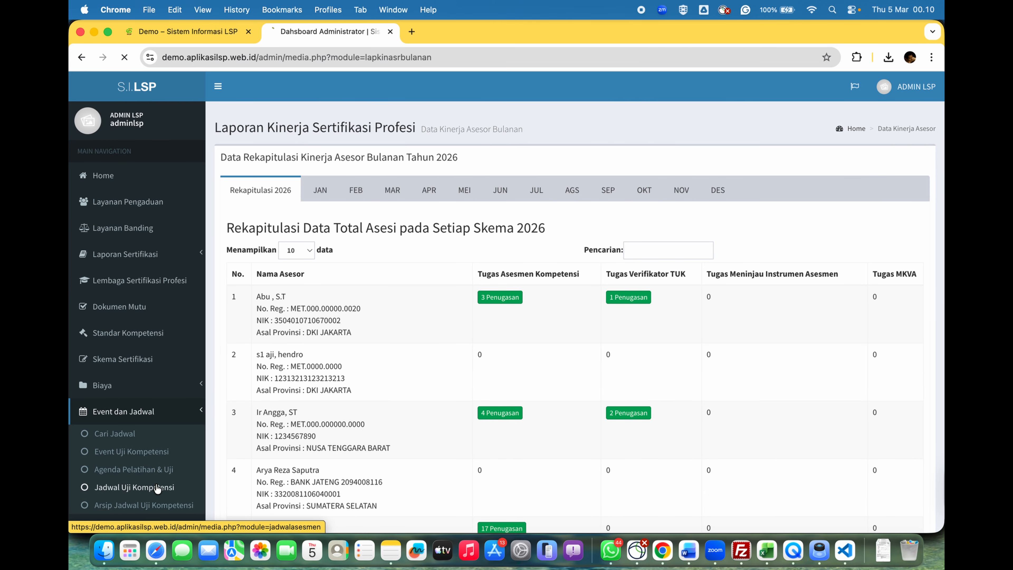
pyautogui.click(893, 327)
pyautogui.scroll(-3, 674, 228)
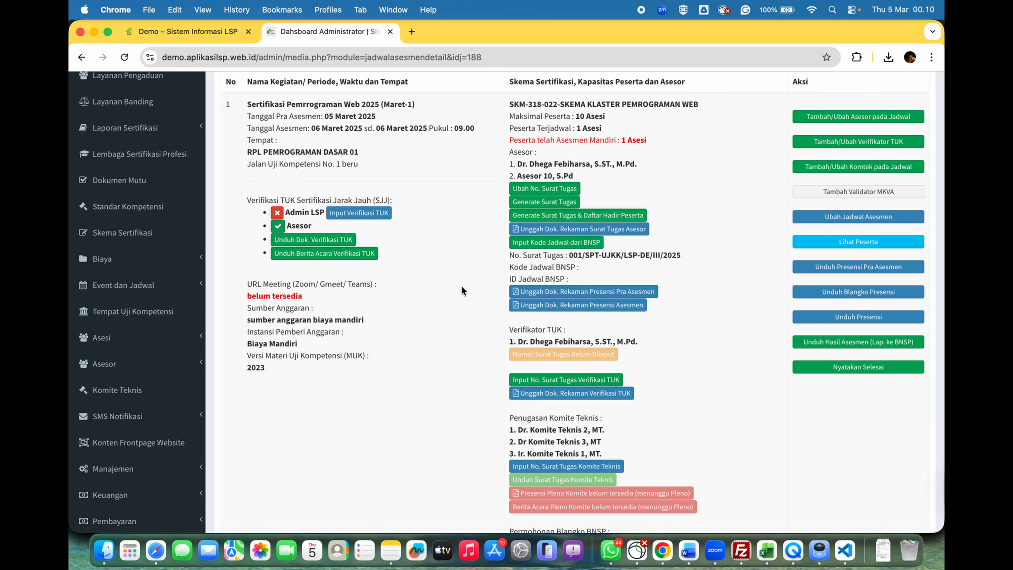
pyautogui.scroll(3, 415, 178)
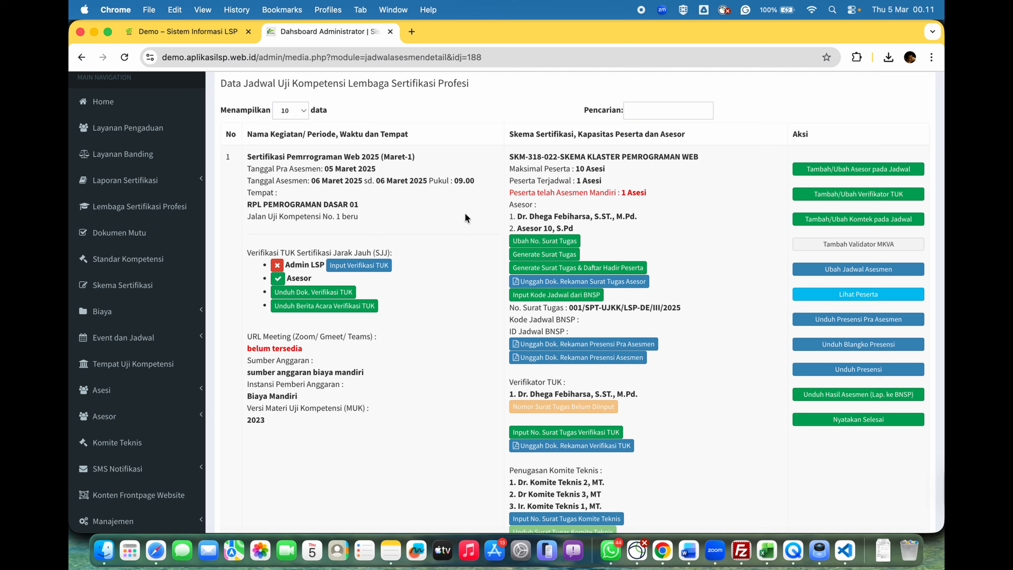
# Open the schedule's participant list and review the participant's assessment form progress and the Info Jadwal Asesmen details.
pyautogui.scroll(-2, 455, 242)
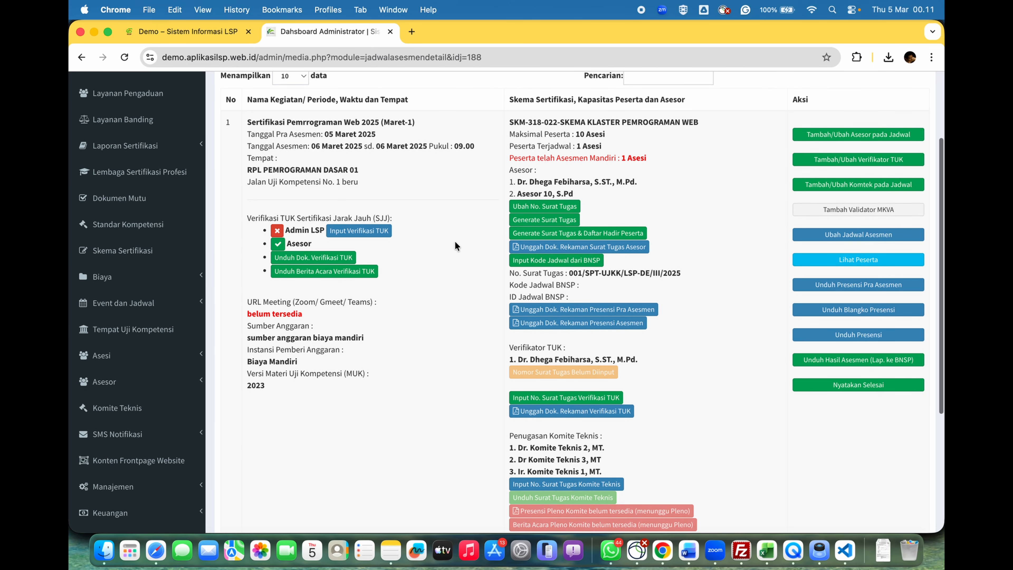
pyautogui.scroll(1, 455, 242)
pyautogui.scroll(1, 455, 242)
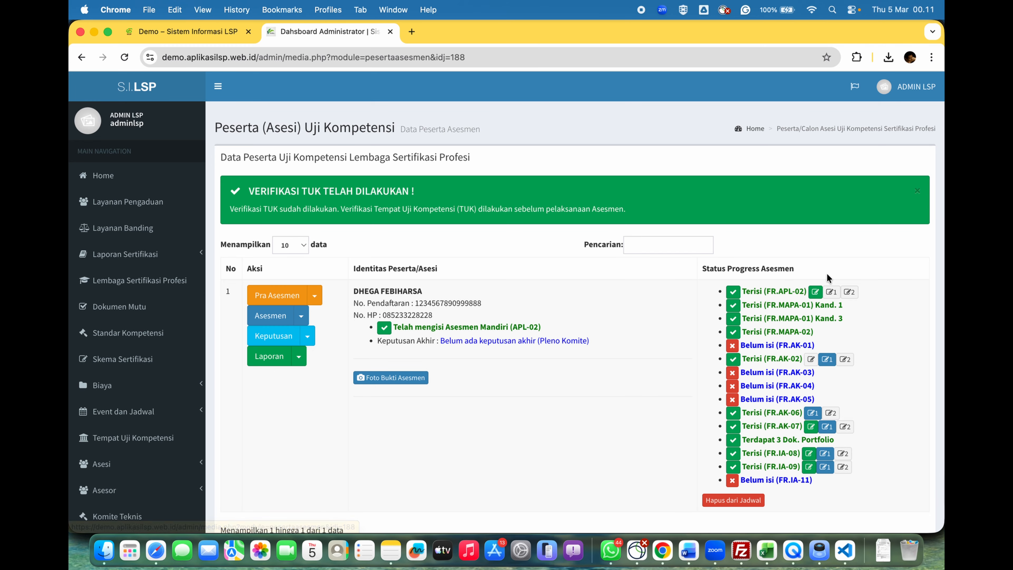
pyautogui.scroll(-3, 694, 299)
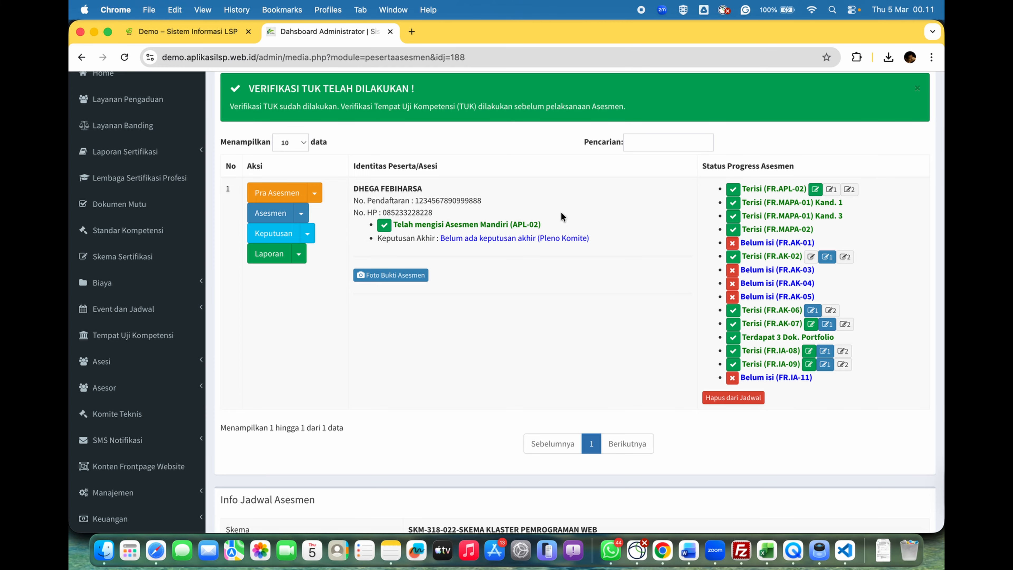
pyautogui.scroll(2, 561, 216)
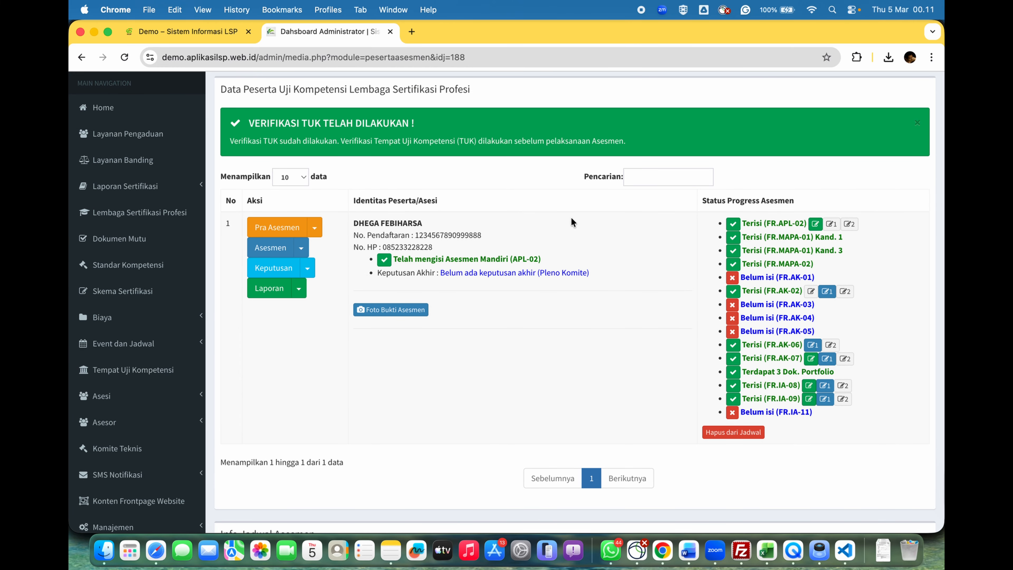
pyautogui.scroll(-3, 599, 232)
pyautogui.scroll(-7, 600, 231)
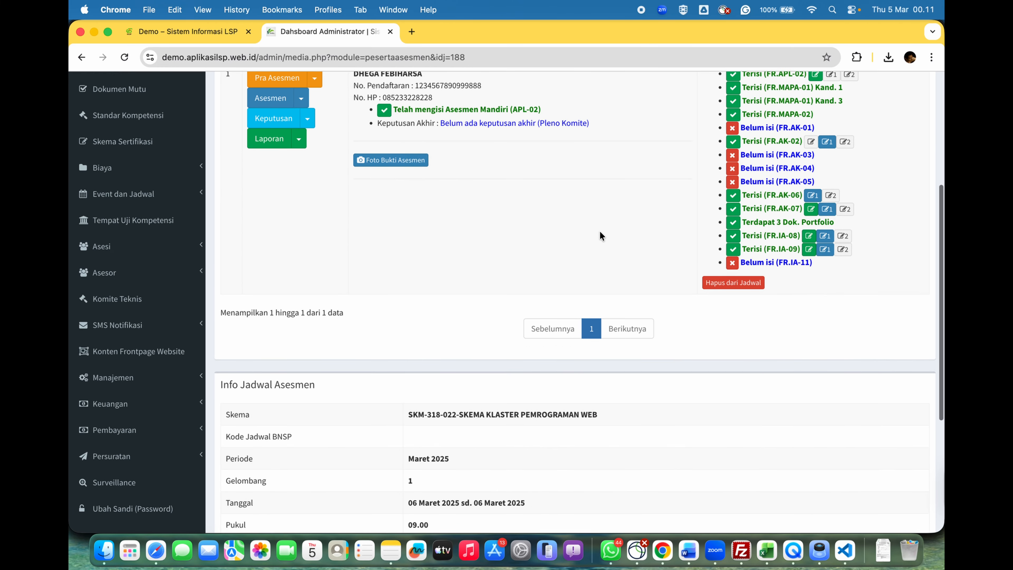
pyautogui.scroll(-1, 601, 235)
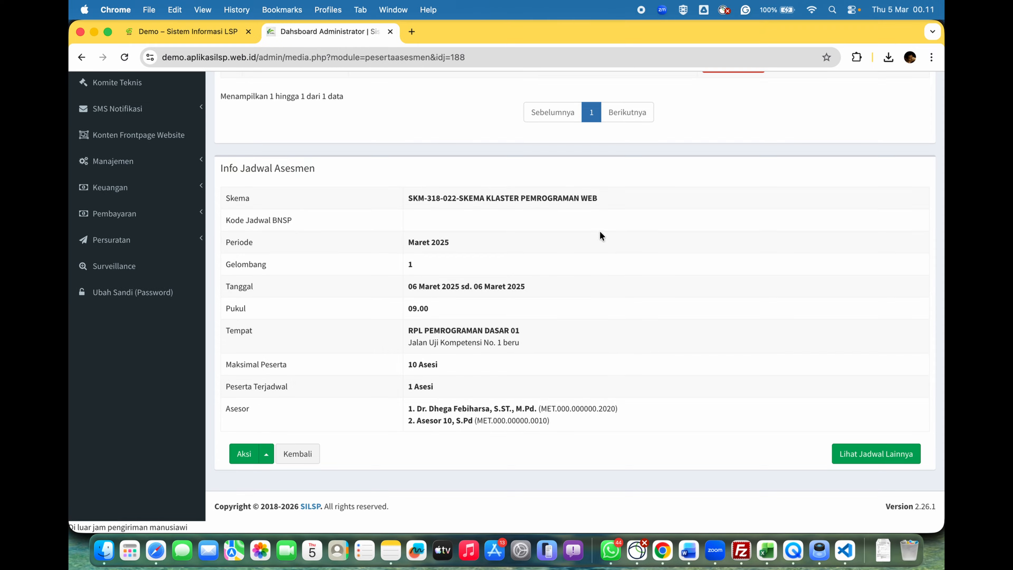
# Return to the schedule details and review the TUK verification, Penugasan Komite Teknis and Permohonan Blangko BNSP sections.
pyautogui.click(314, 455)
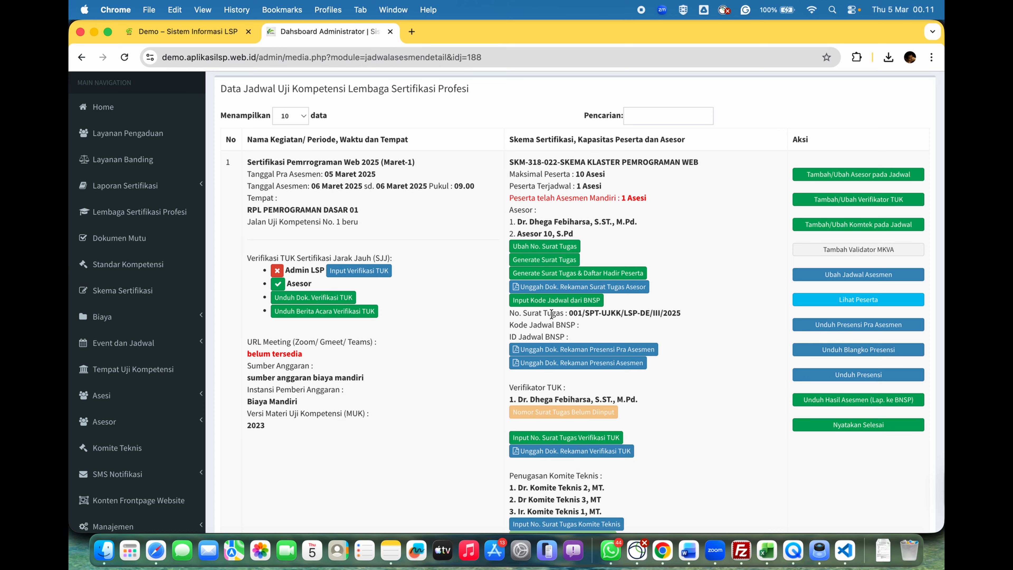
pyautogui.scroll(-5, 551, 314)
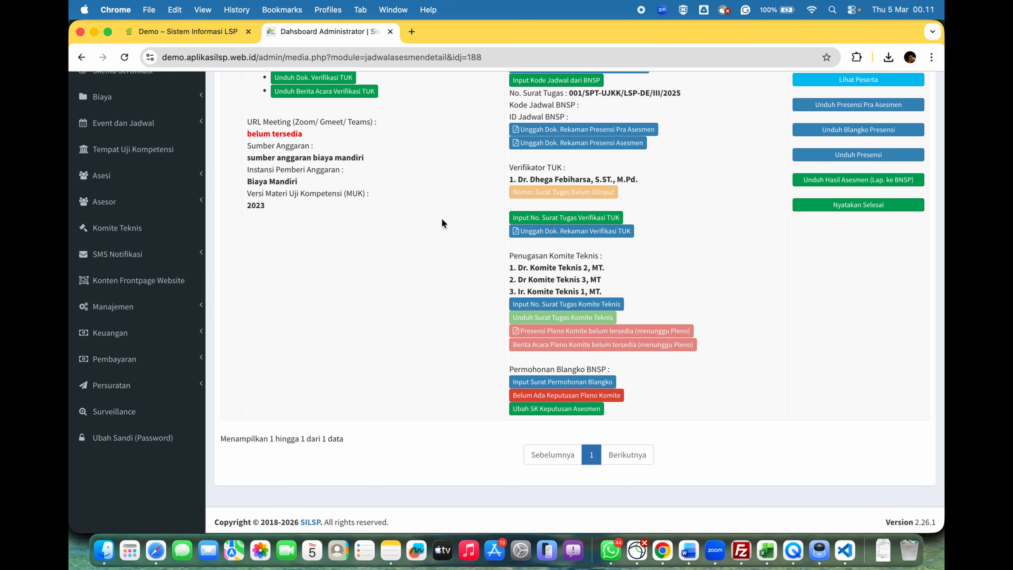
pyautogui.scroll(2, 442, 219)
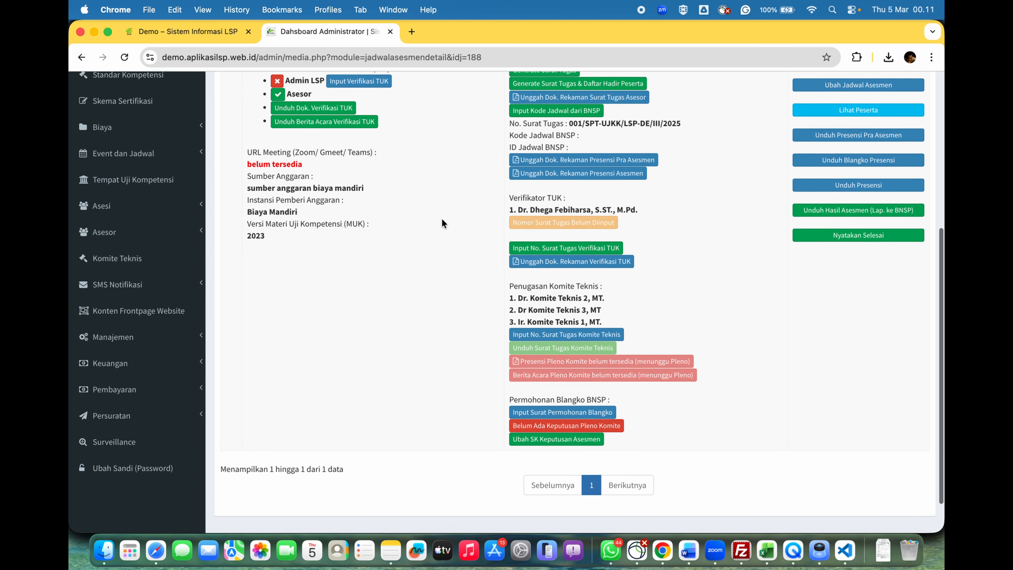
pyautogui.scroll(1, 442, 219)
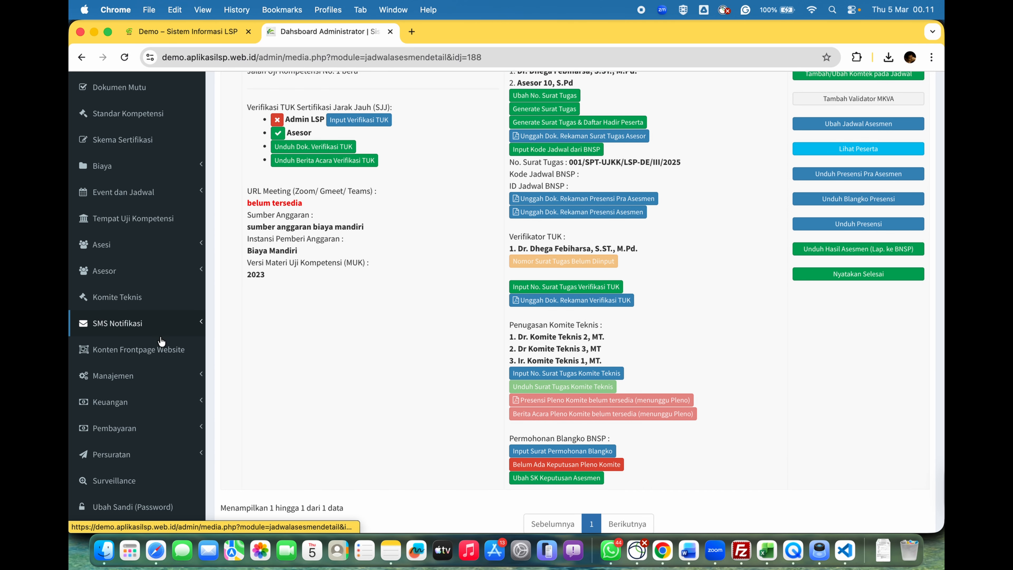
# Open the Pengaturan WhatsApp API page under Manajemen and highlight the WhatsApp server's host URL.
pyautogui.click(160, 377)
pyautogui.scroll(-3, 160, 376)
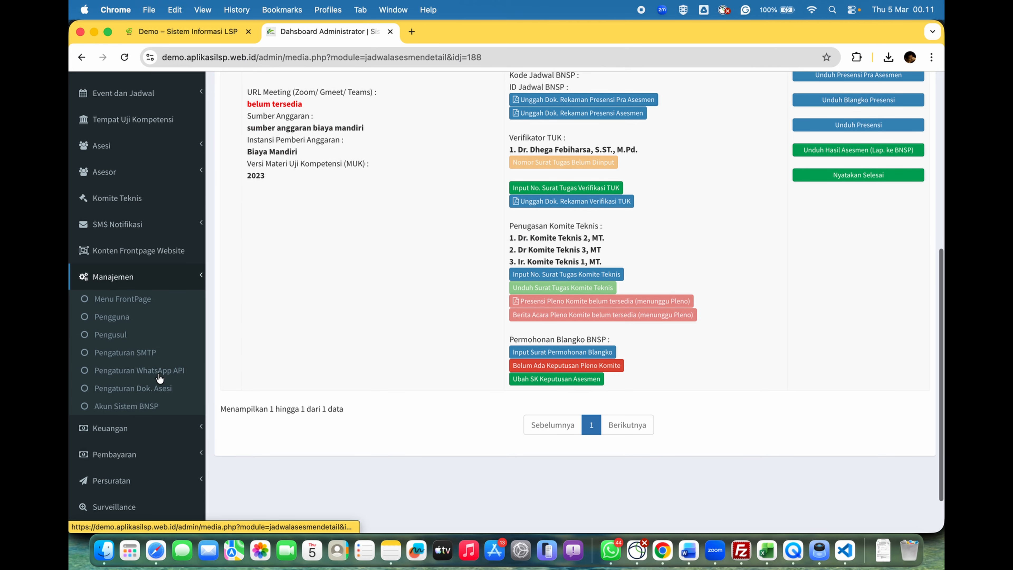
pyautogui.click(160, 377)
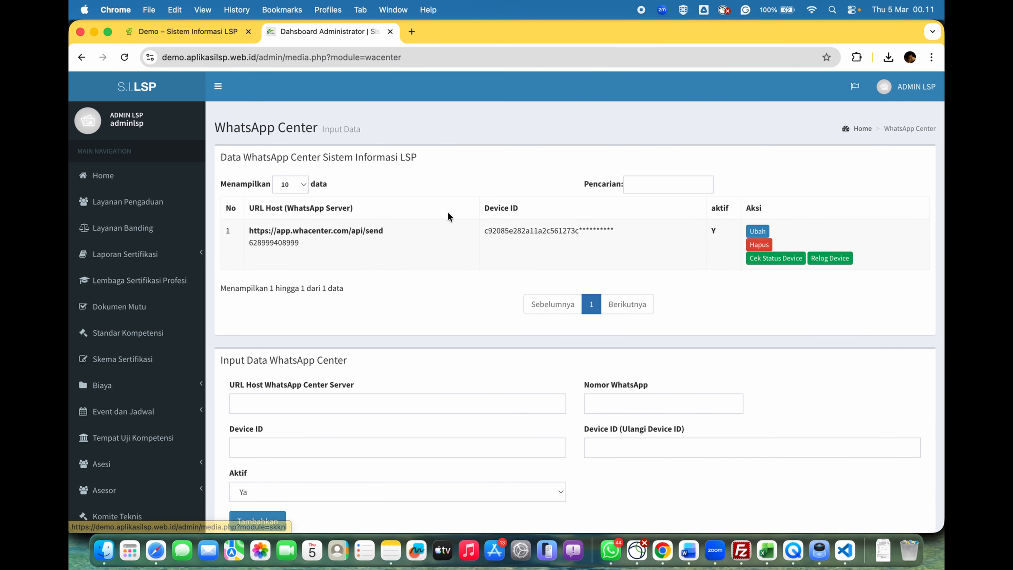
pyautogui.tripleClick(287, 230)
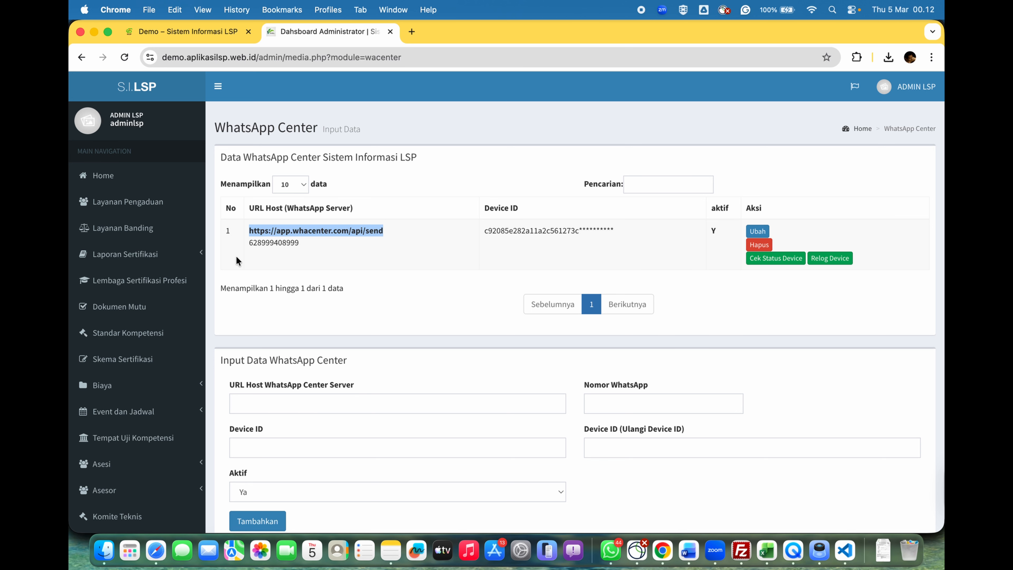
# Open the Komite Teknis page and look through the committee personnel cards with their licence validity.
pyautogui.scroll(-5, 153, 282)
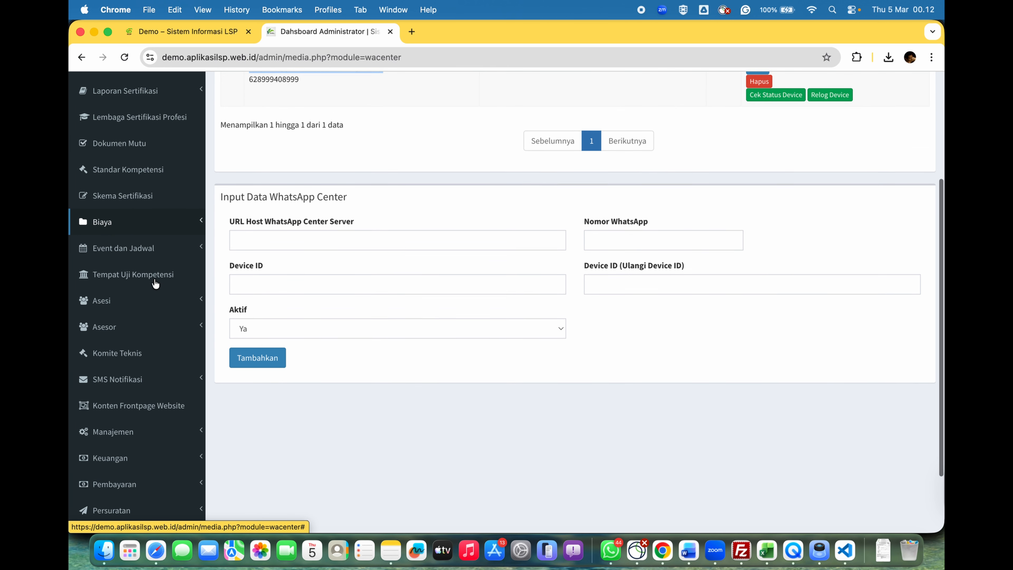
pyautogui.scroll(-3, 155, 283)
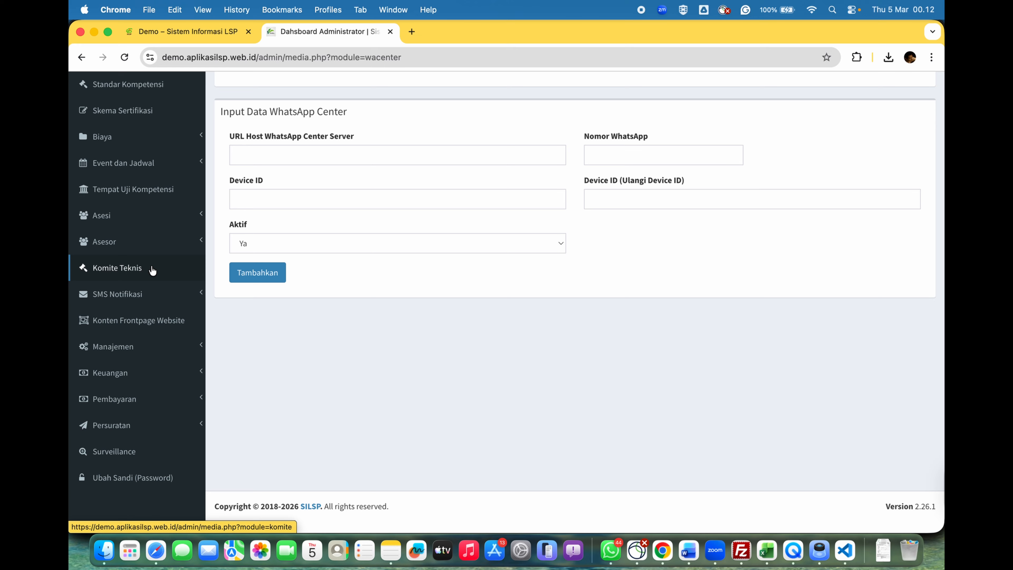
pyautogui.click(149, 272)
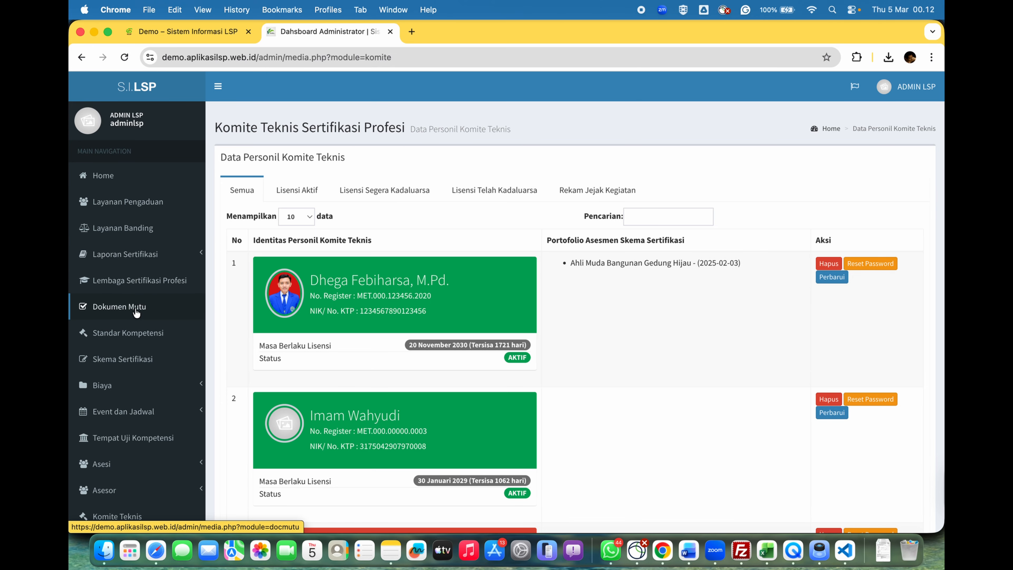
pyautogui.scroll(-2, 135, 334)
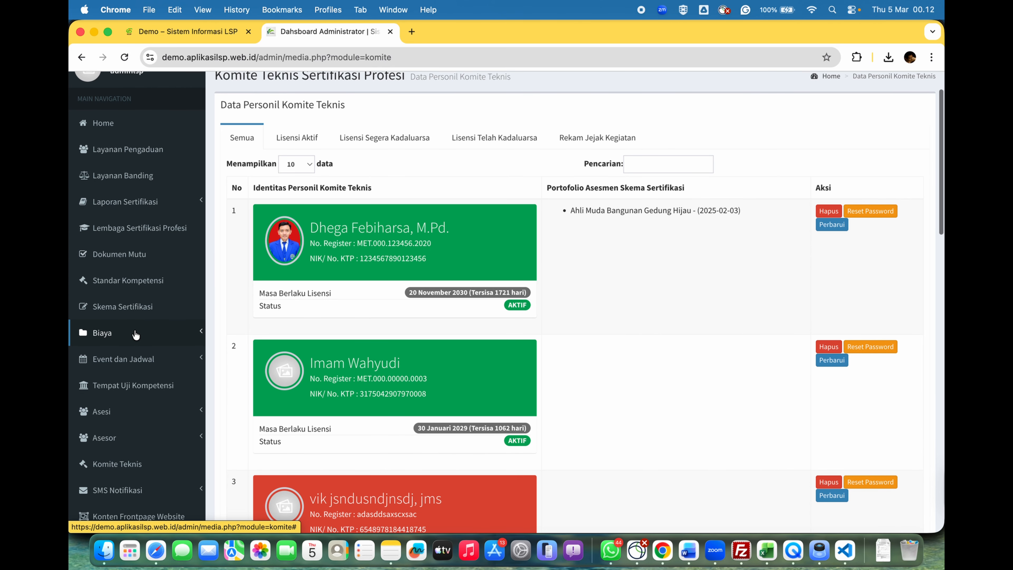
pyautogui.scroll(-2, 135, 335)
pyautogui.scroll(-7, 135, 334)
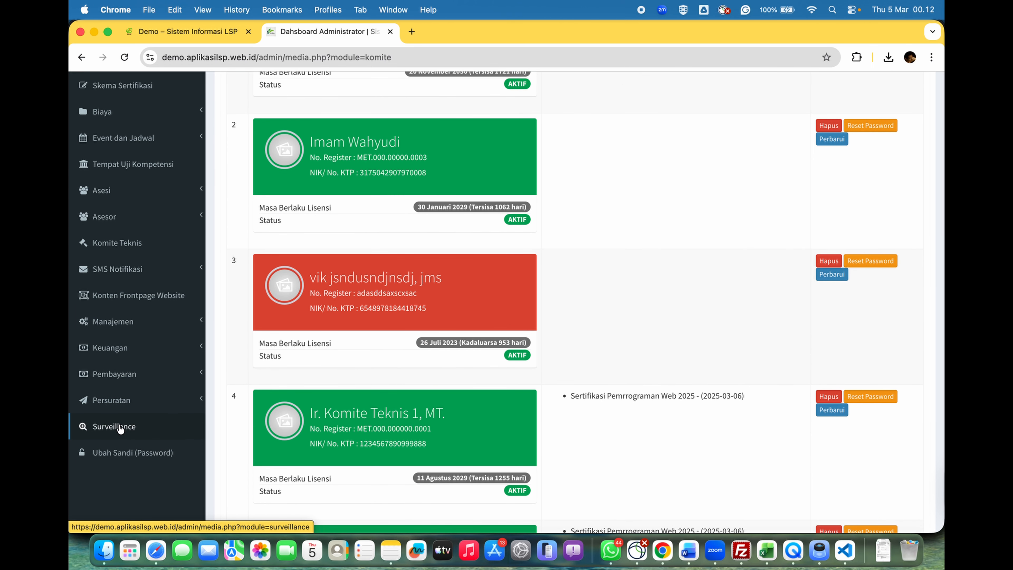
# Open the Surveillance data and page through the certificate holder table from page 8 back to page 1.
pyautogui.click(124, 425)
pyautogui.scroll(-15, 333, 263)
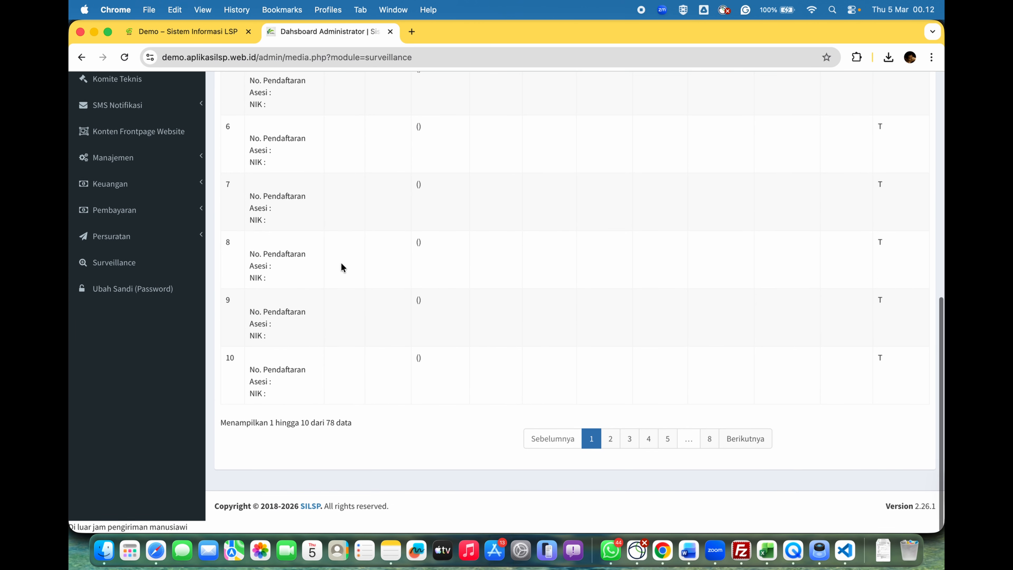
pyautogui.click(709, 438)
pyautogui.click(691, 440)
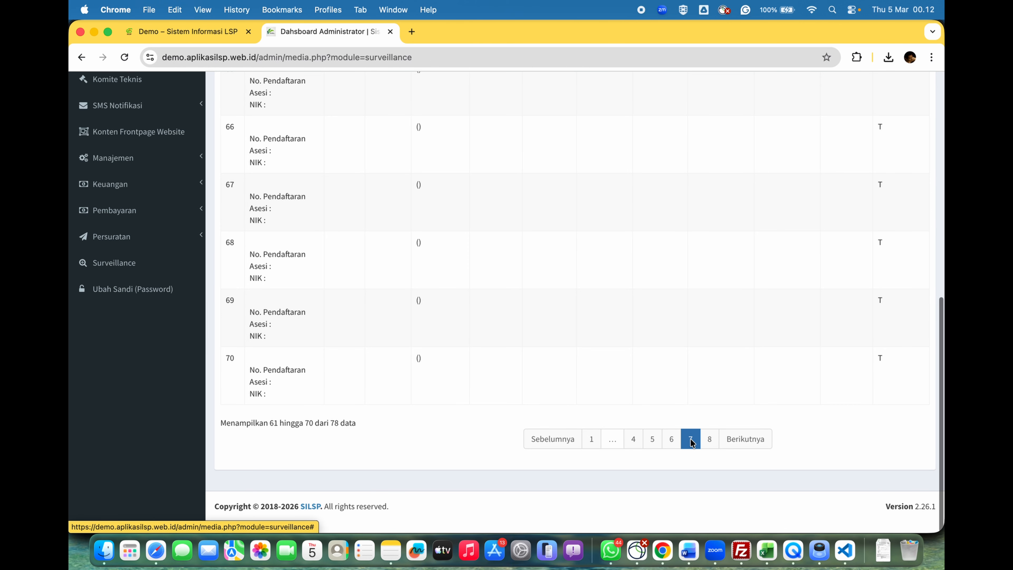
pyautogui.click(678, 440)
pyautogui.click(652, 441)
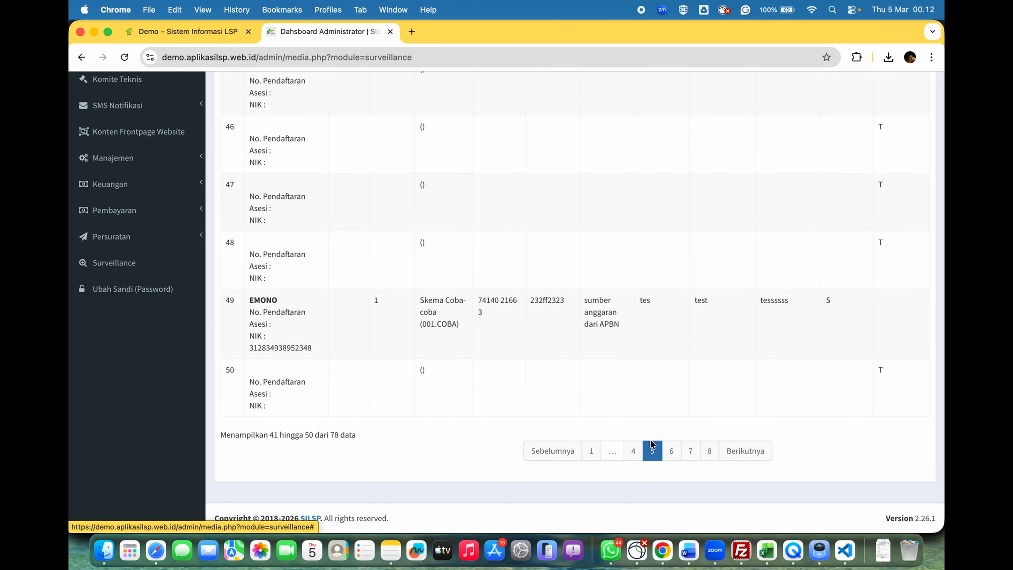
pyautogui.click(634, 452)
pyautogui.click(616, 442)
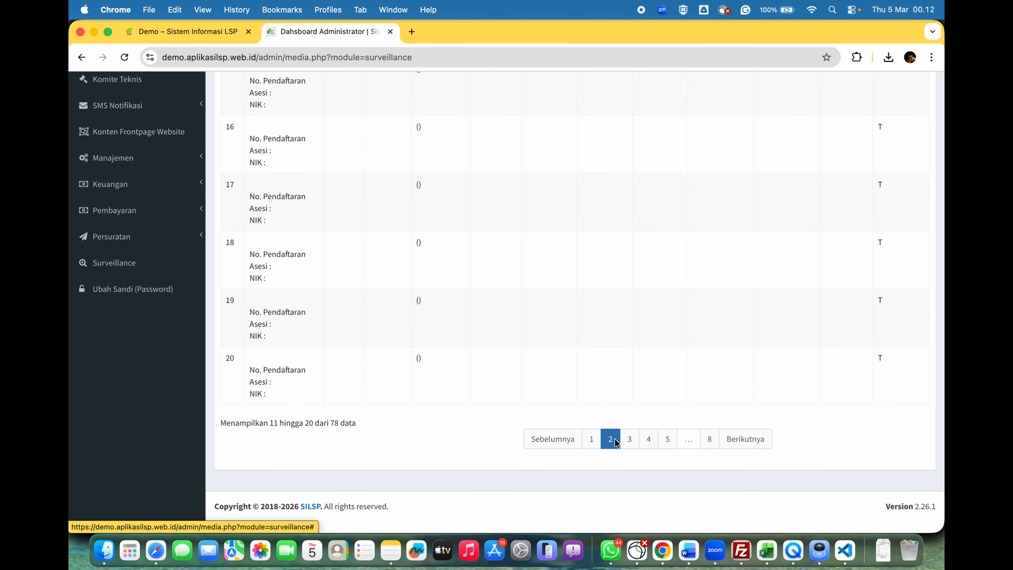
pyautogui.click(593, 439)
pyautogui.scroll(3, 145, 279)
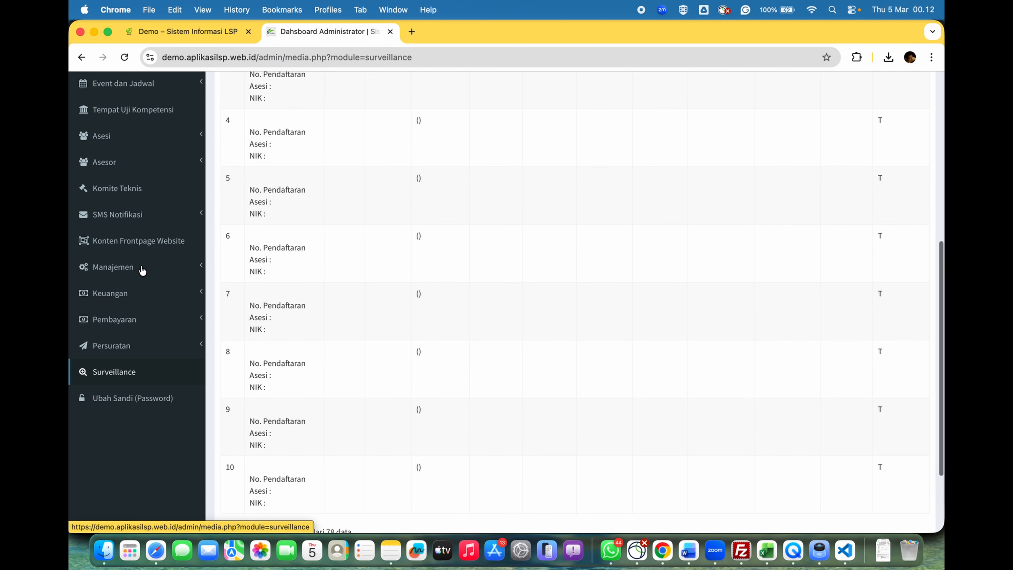
# Open Konten Frontpage Website and review the list of front page content down to the FAQ entries.
pyautogui.scroll(5, 148, 294)
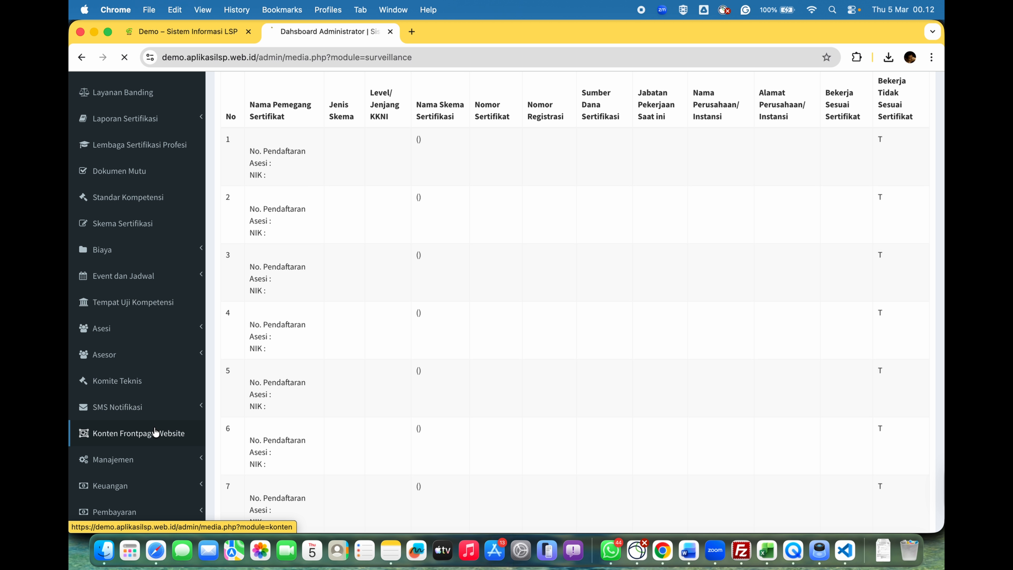
pyautogui.click(150, 431)
pyautogui.scroll(-5, 466, 294)
pyautogui.scroll(3, 466, 294)
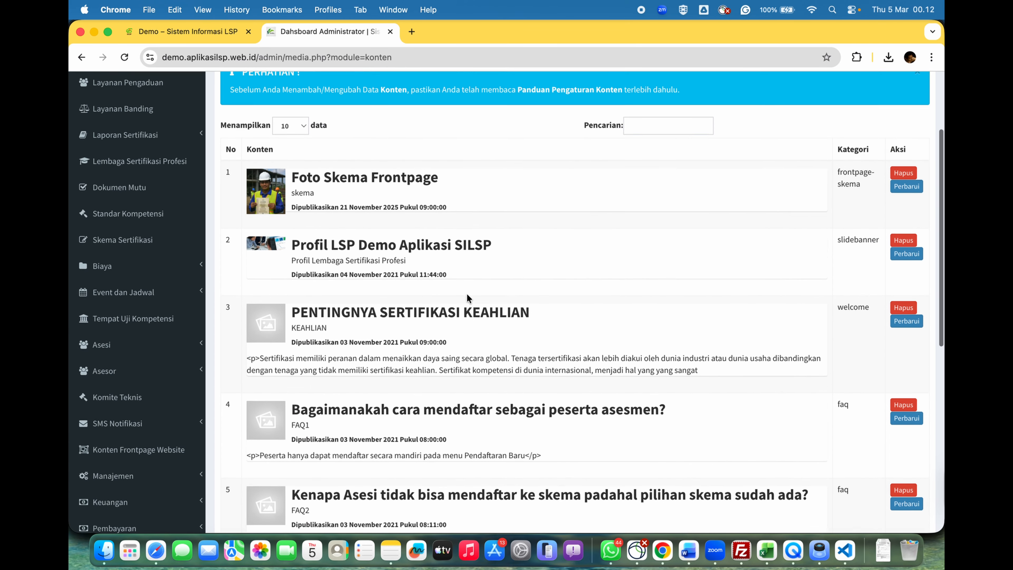
pyautogui.scroll(-4, 467, 298)
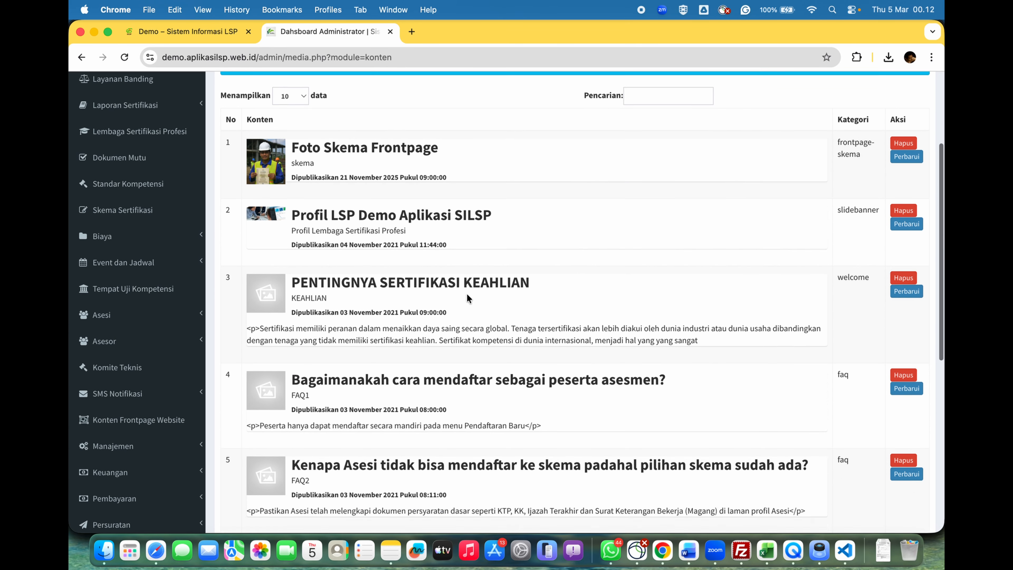
pyautogui.scroll(-5, 467, 295)
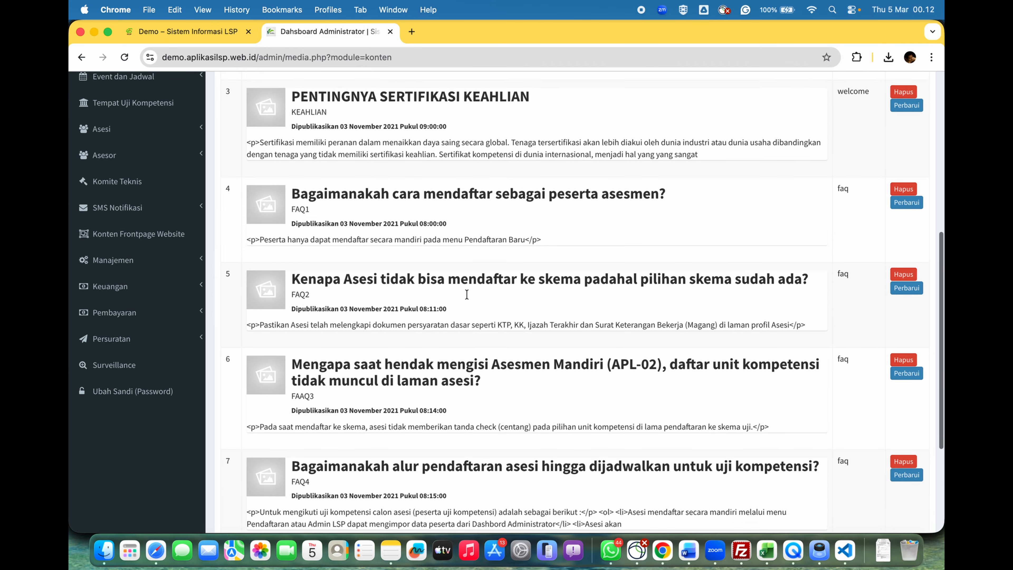
pyautogui.scroll(-2, 467, 297)
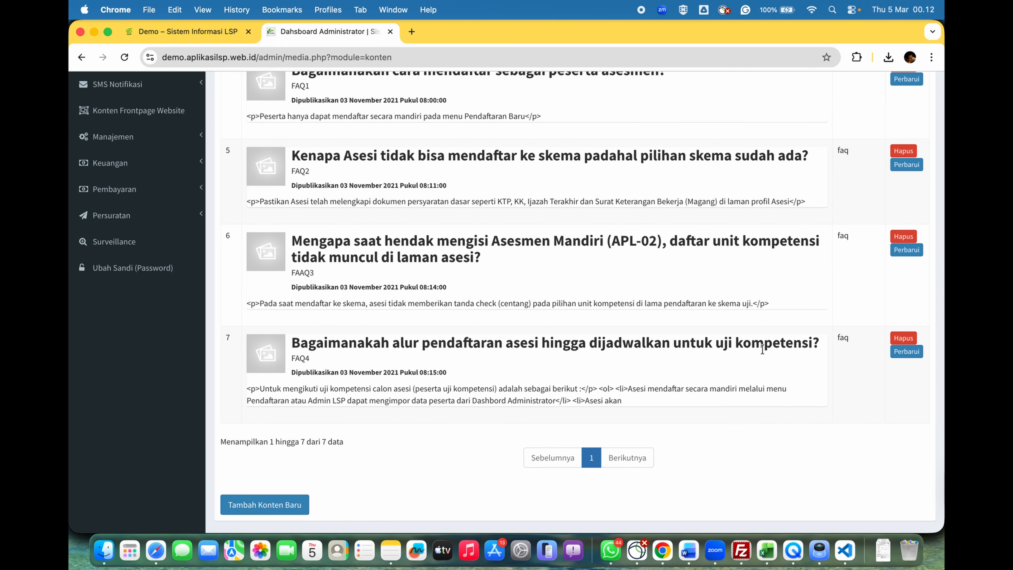
# Open the FAQ4 entry about the registration flow for editing and view its fields and numbered content.
pyautogui.click(906, 351)
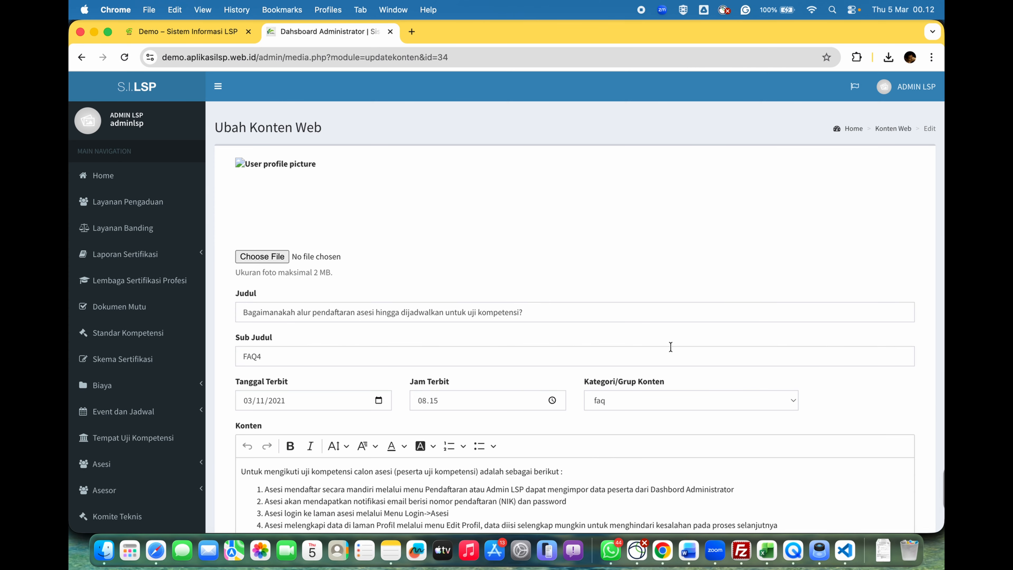
pyautogui.scroll(-8, 644, 349)
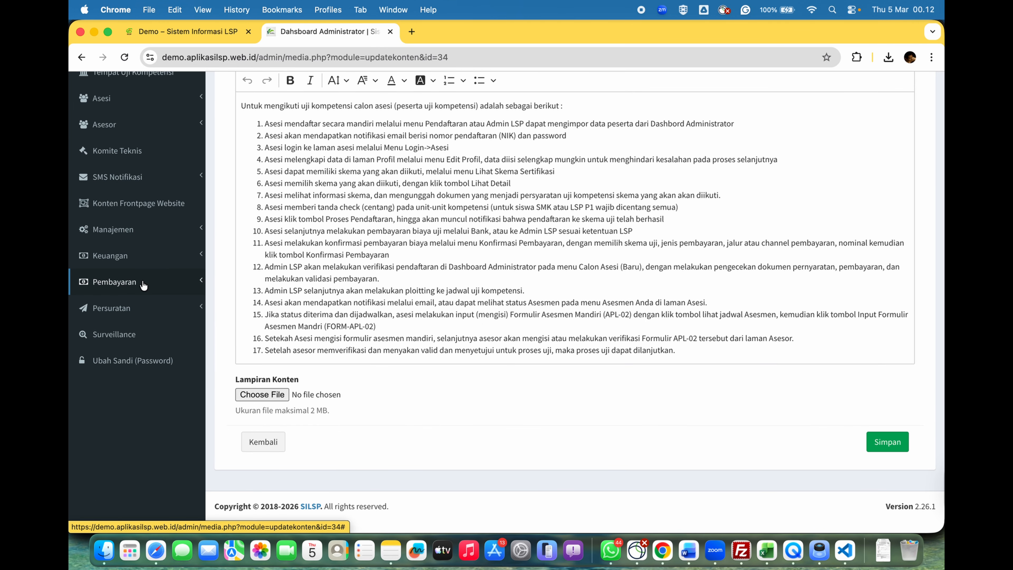
pyautogui.scroll(3, 138, 310)
pyautogui.scroll(6, 143, 311)
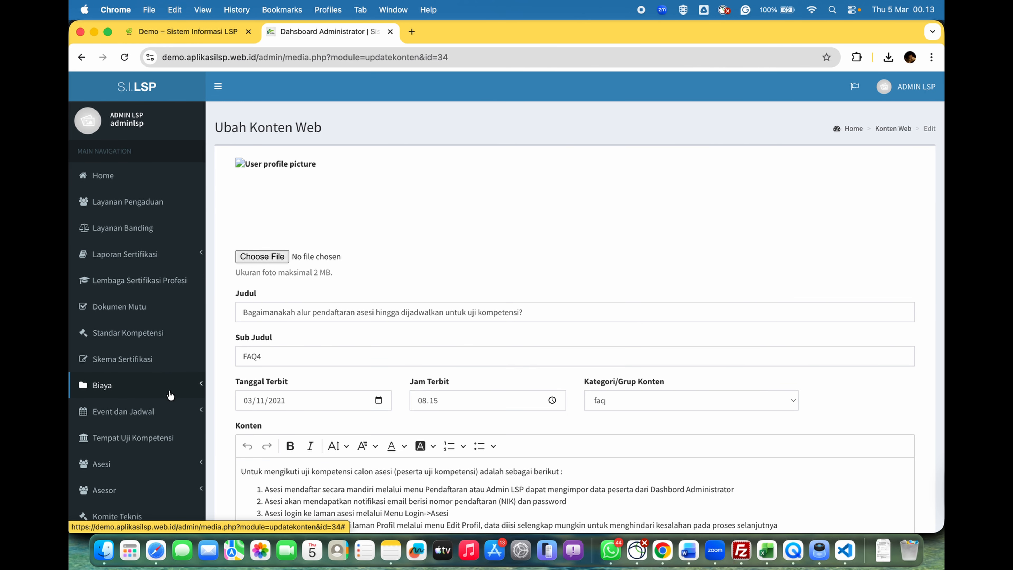
# Open Agenda Pelatihan & Uji under Event dan Jadwal and review the listed training and competency test events.
pyautogui.click(162, 413)
pyautogui.scroll(-3, 161, 419)
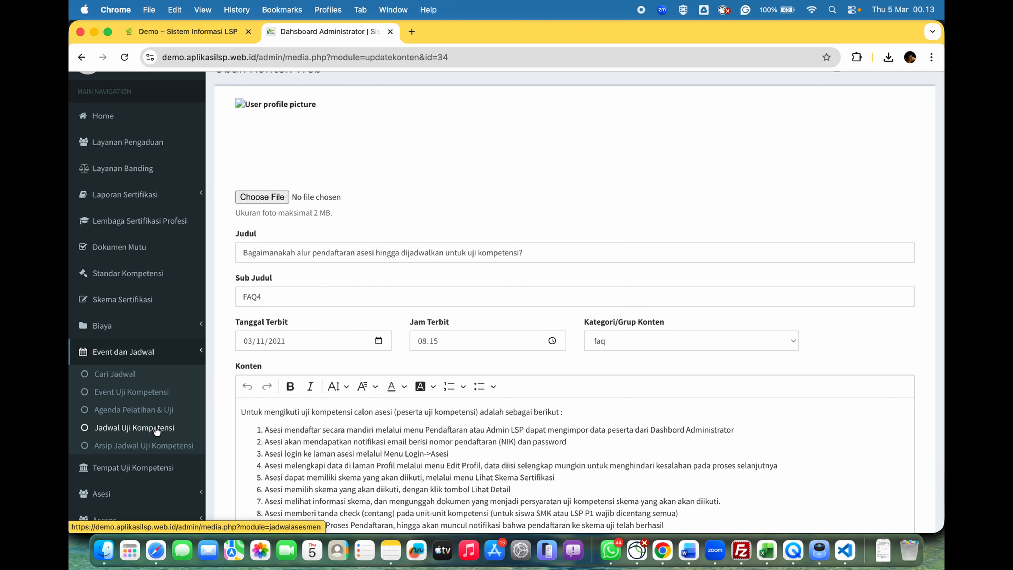
pyautogui.click(157, 410)
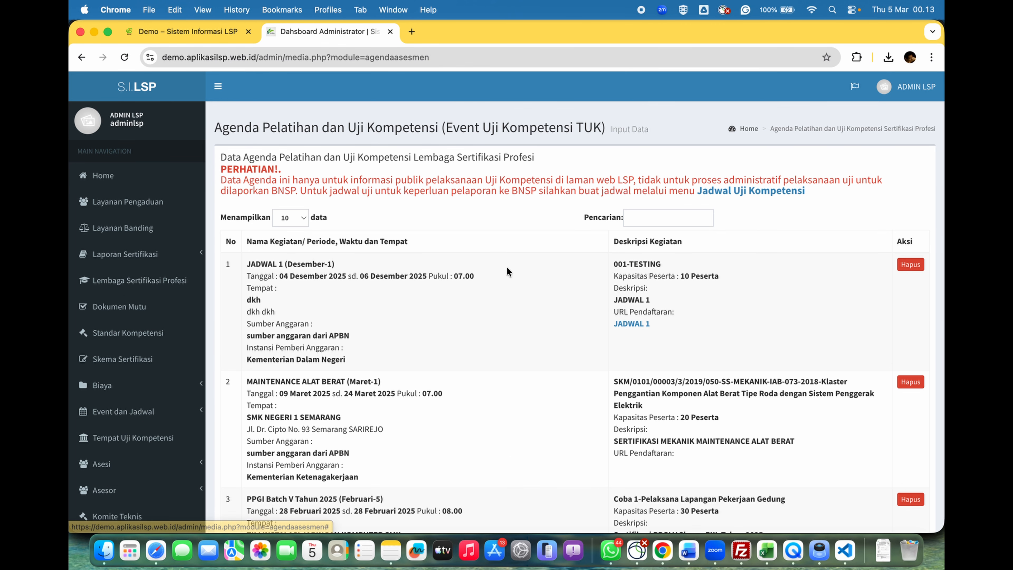
pyautogui.scroll(-7, 519, 270)
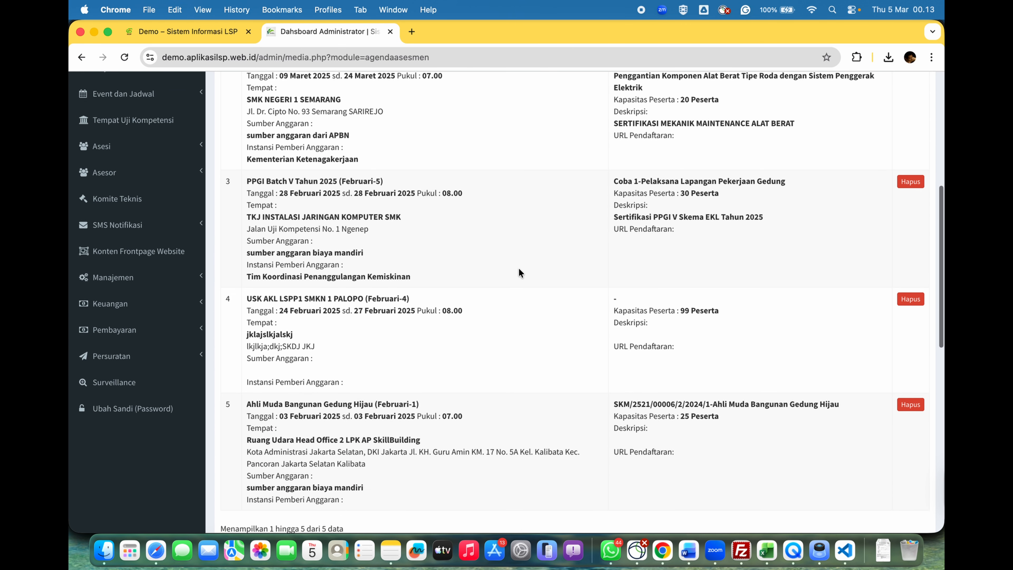
pyautogui.scroll(5, 519, 273)
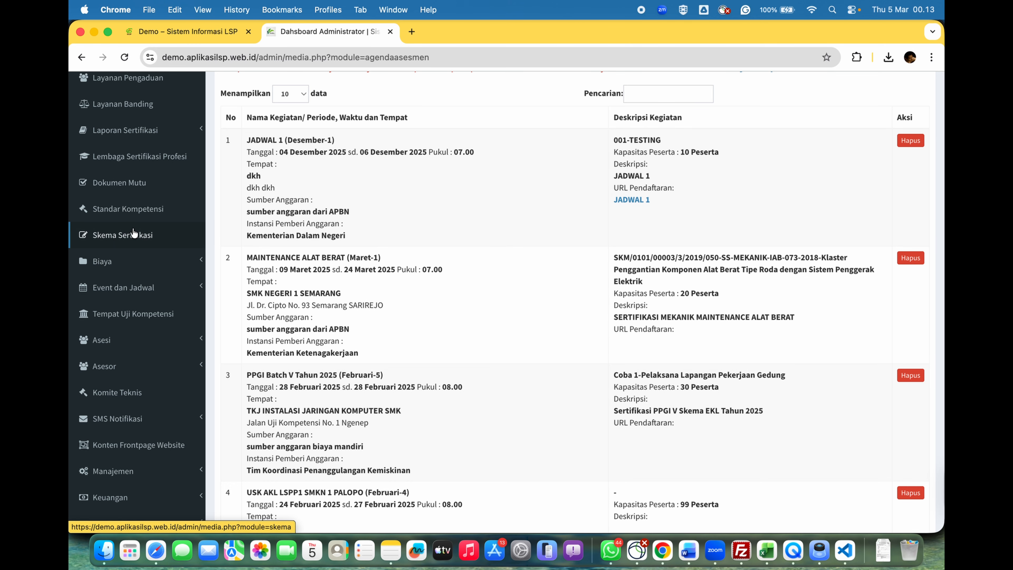
# Open the Standar Kompetensi data and view the listed SKKNI competency standards.
pyautogui.scroll(2, 134, 233)
pyautogui.scroll(2, 151, 234)
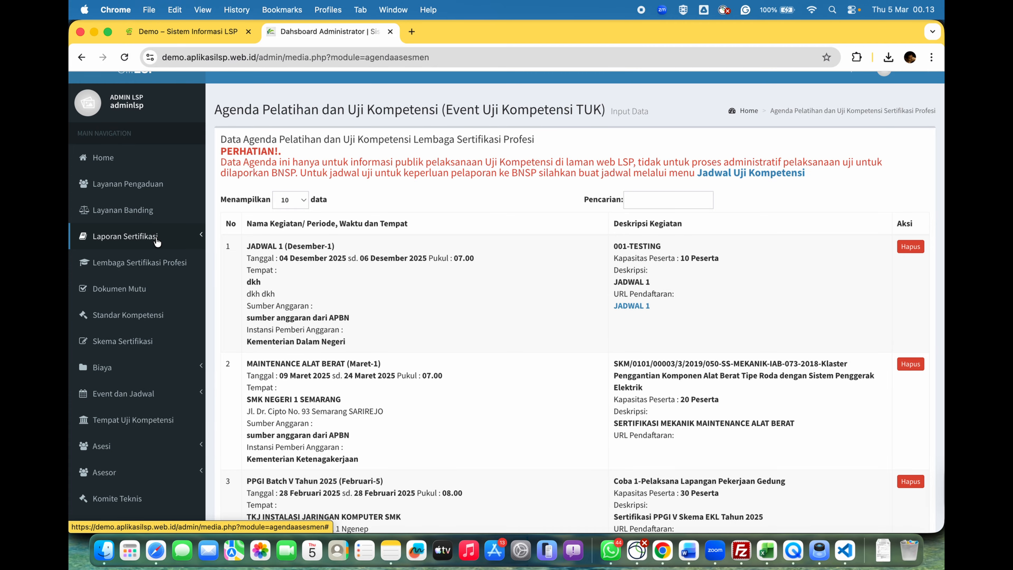
pyautogui.click(149, 315)
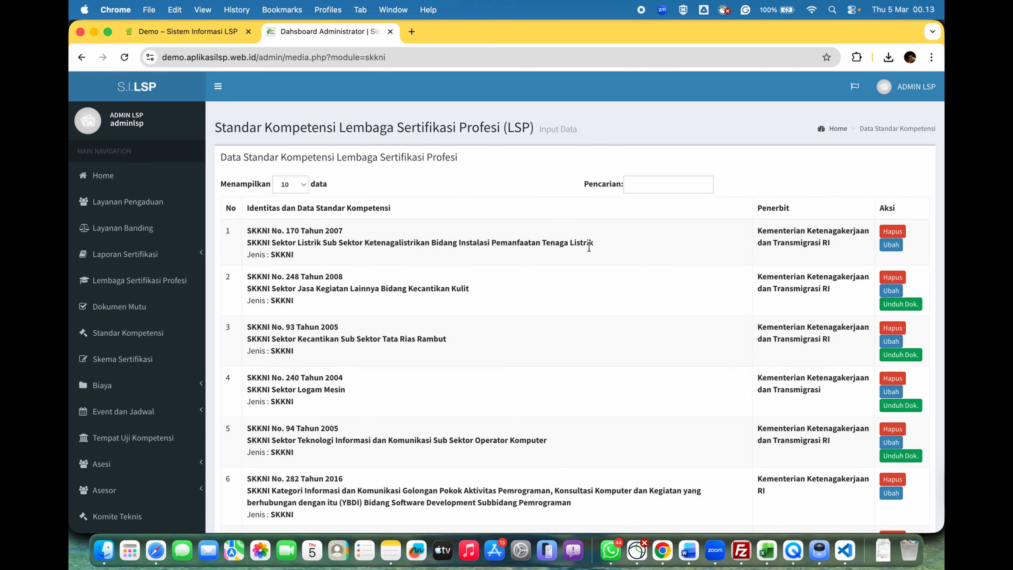
# Open Skema Sertifikasi and review the certification schemes with their requirements and available actions.
pyautogui.click(133, 359)
pyautogui.scroll(-3, 551, 273)
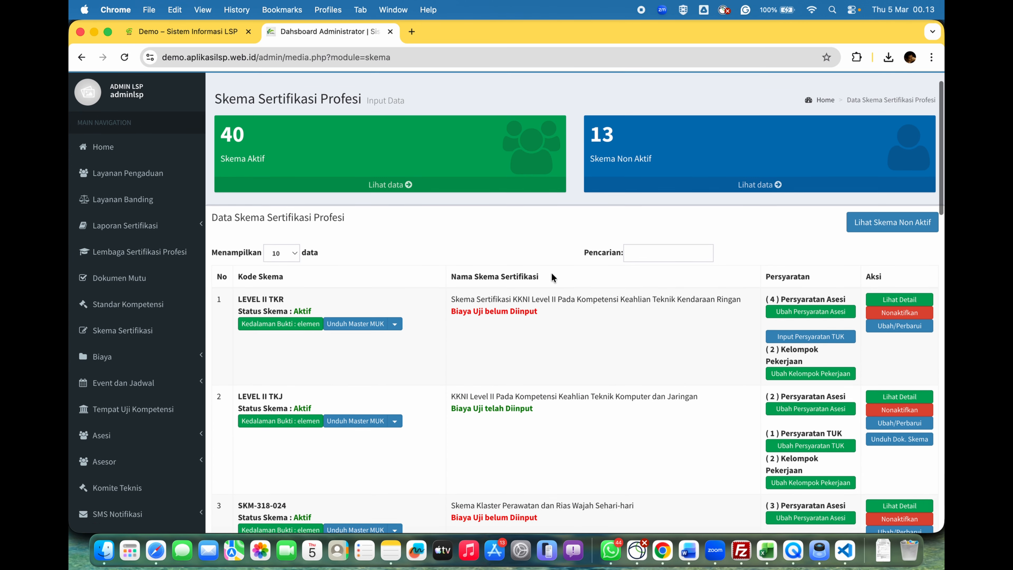
pyautogui.scroll(3, 504, 217)
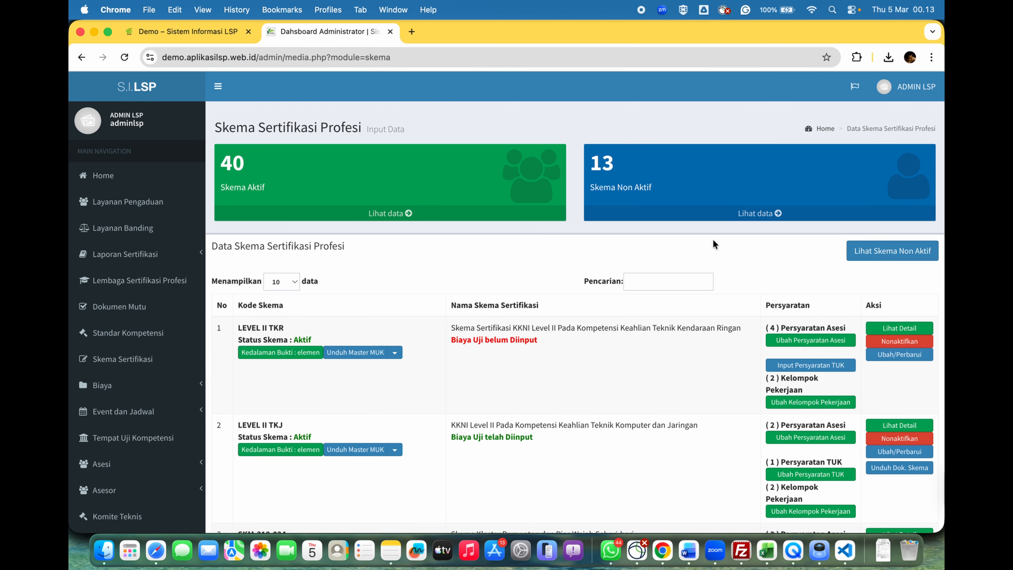
# Open the competency units of the LEVEL II TKJ scheme and view the relevant evidence options for the unit Membaca gambar teknik.
pyautogui.scroll(-5, 701, 318)
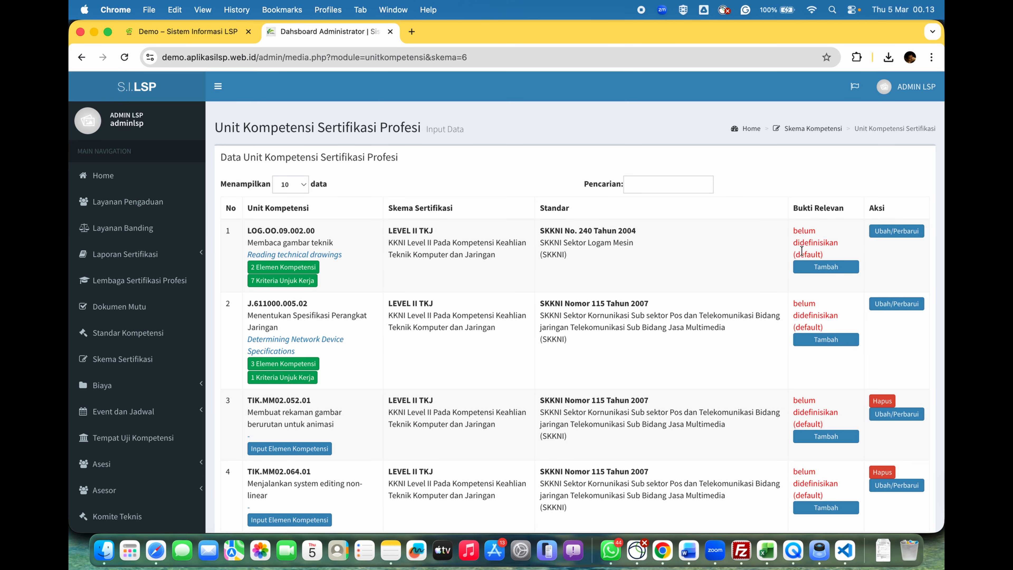
pyautogui.scroll(-3, 757, 292)
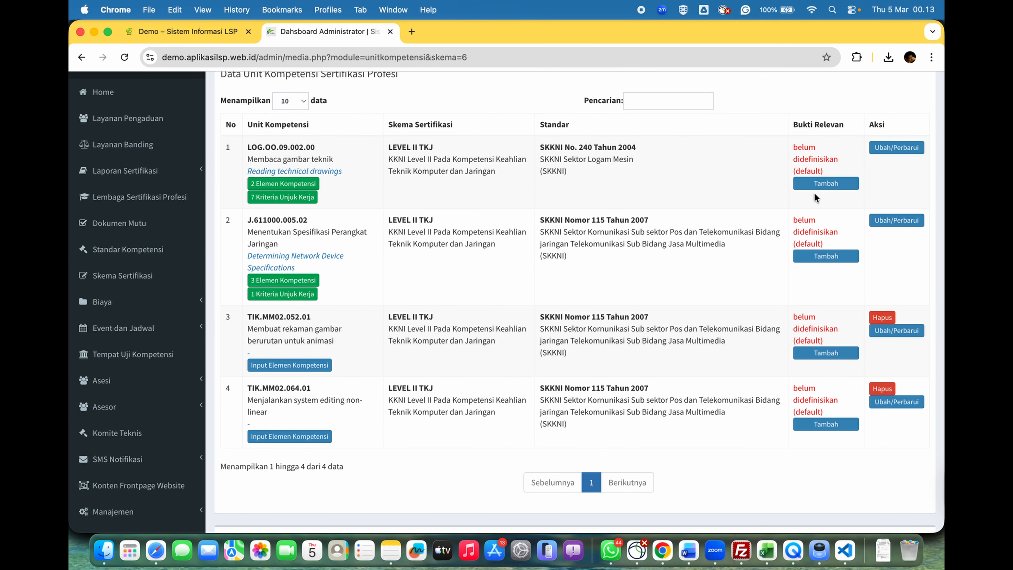
pyautogui.click(820, 184)
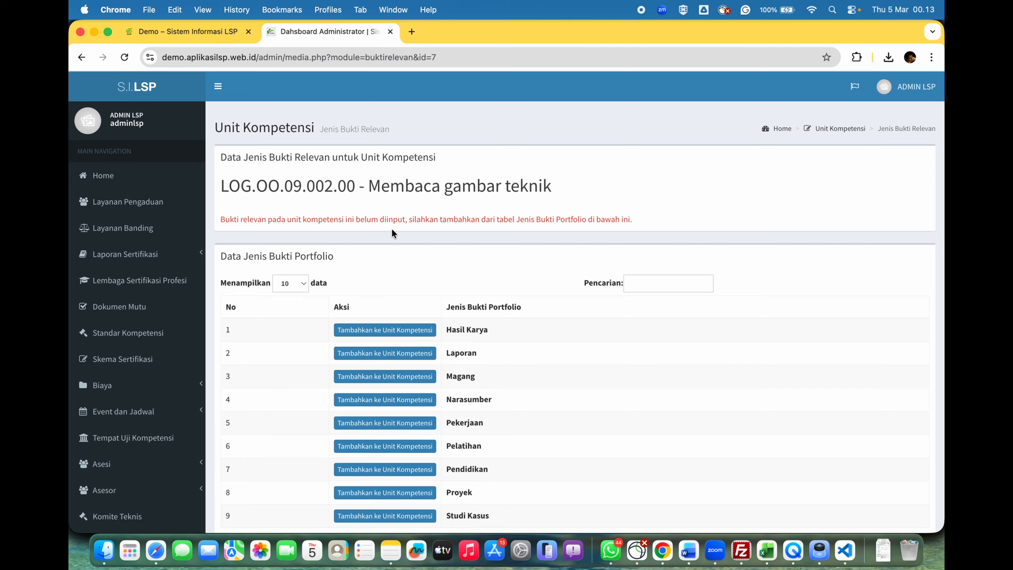
# Open Layanan Pengaduan to view the public complaints, and glance at the Laporan Sertifikasi entries.
pyautogui.click(130, 202)
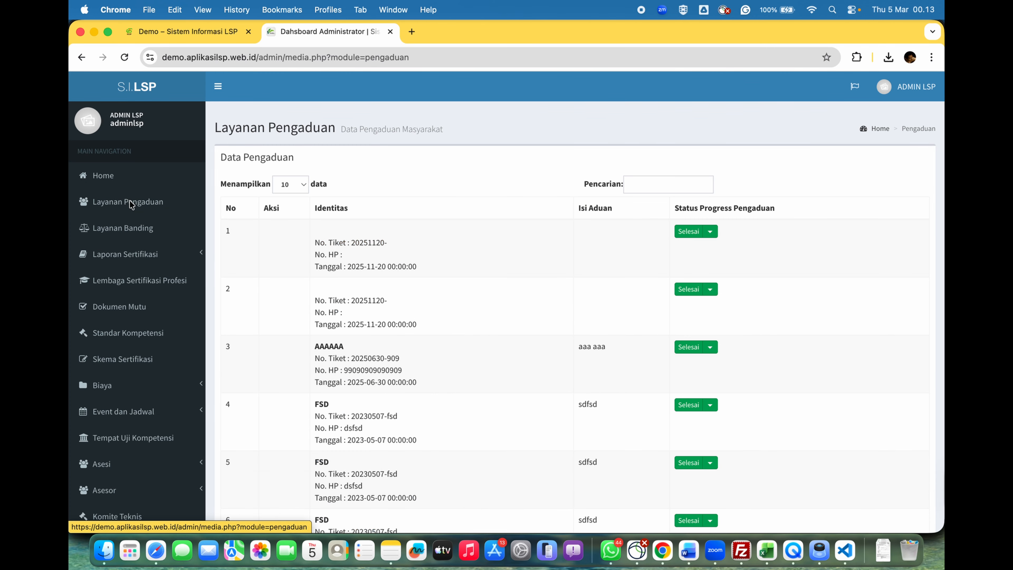
pyautogui.click(154, 257)
pyautogui.click(155, 258)
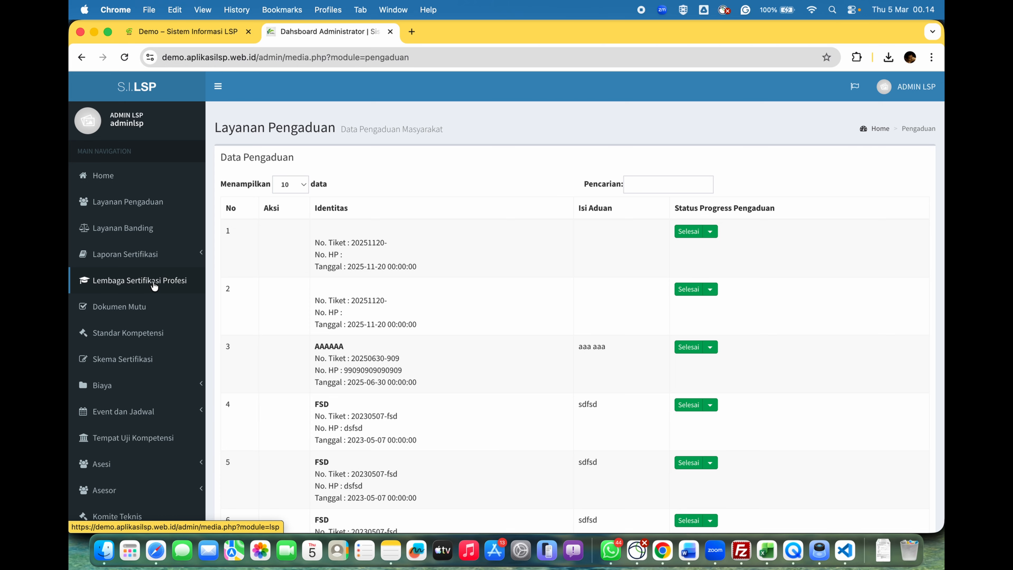
# Open Jadwal Uji Kompetensi under Event dan Jadwal and review the listed schedules with their assessors and technical committees.
pyautogui.click(154, 412)
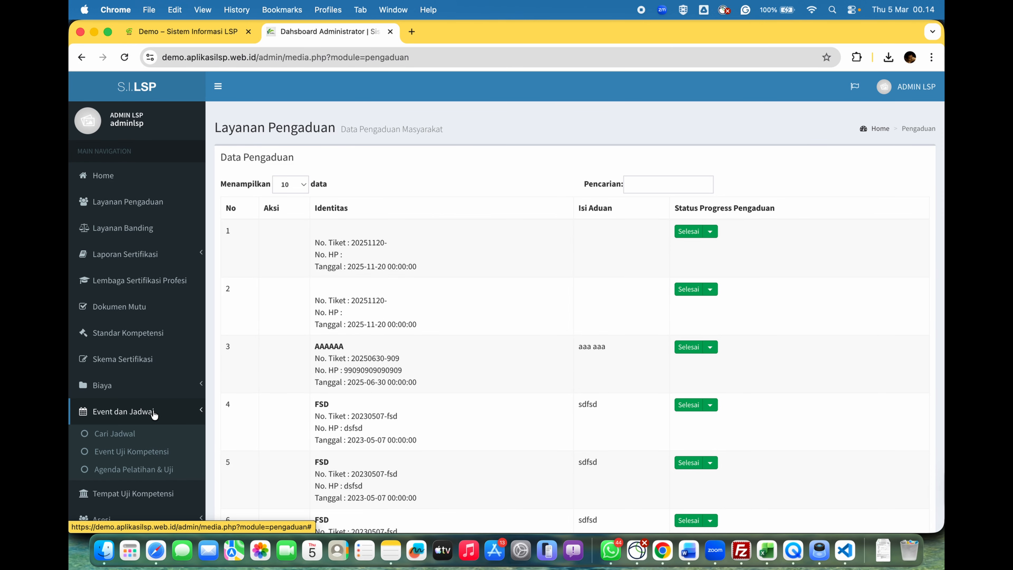
pyautogui.scroll(-3, 158, 417)
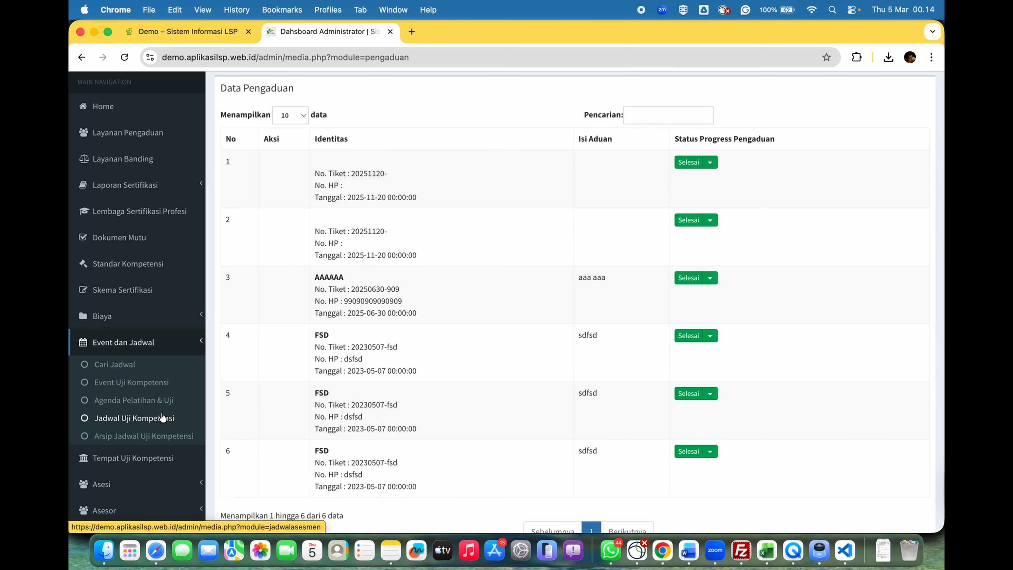
pyautogui.click(162, 417)
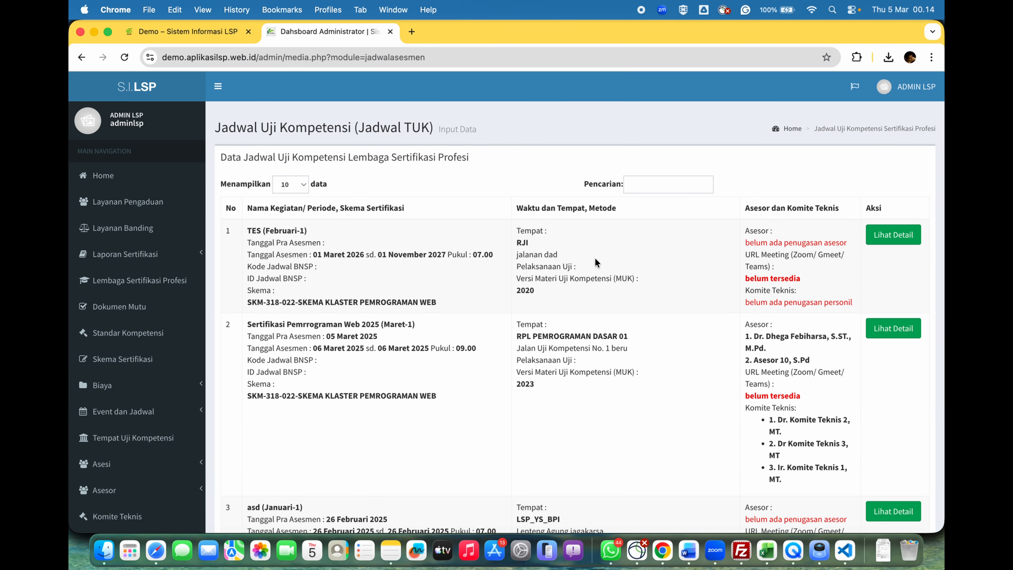
pyautogui.scroll(-6, 754, 367)
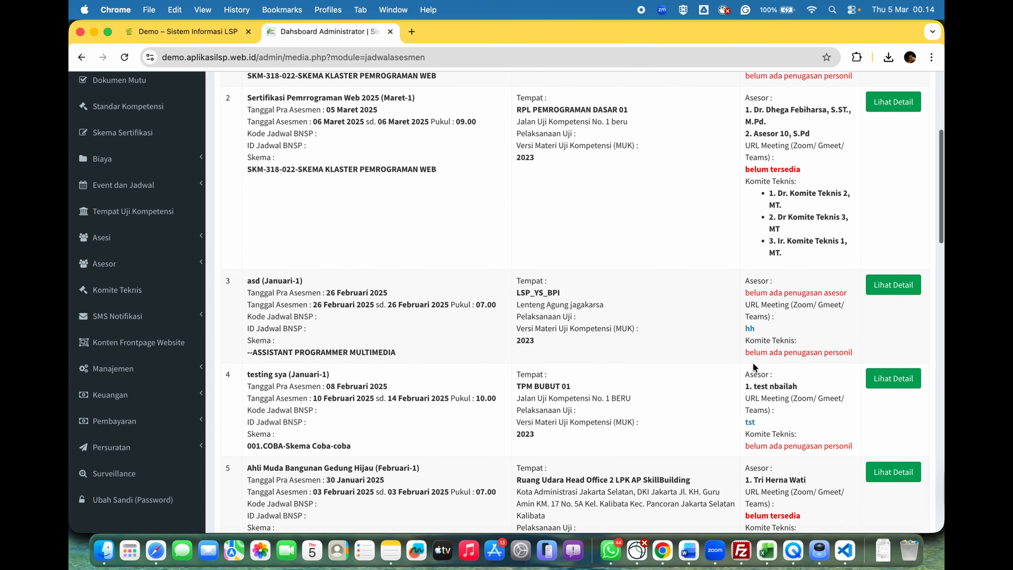
pyautogui.scroll(-6, 754, 366)
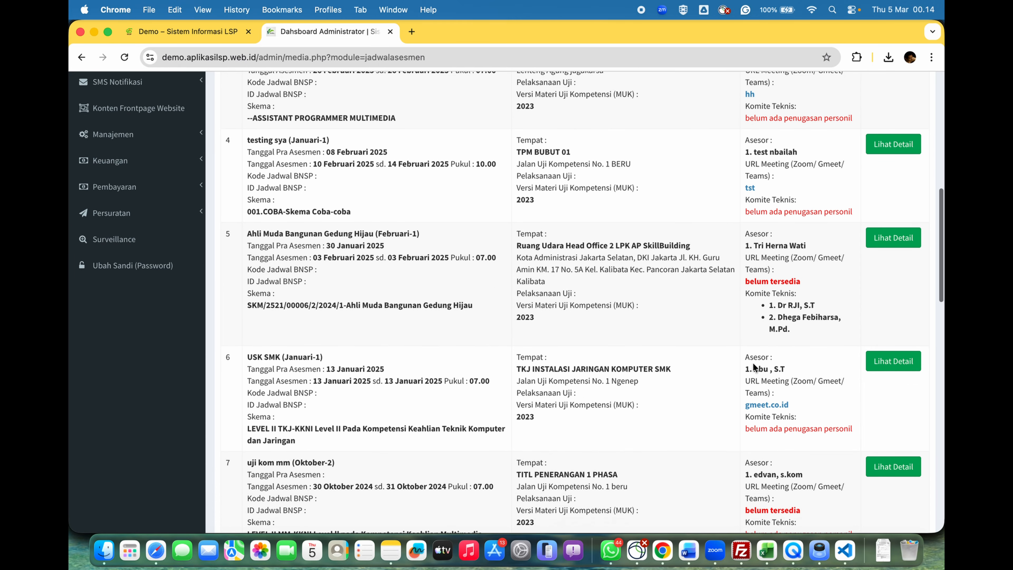
pyautogui.scroll(-2, 753, 364)
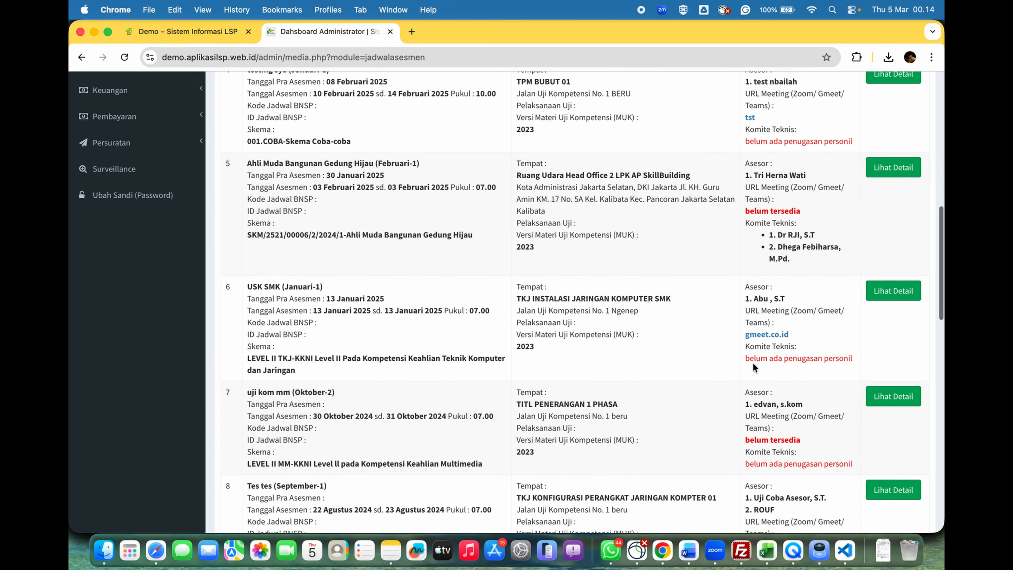
pyautogui.scroll(-2, 752, 362)
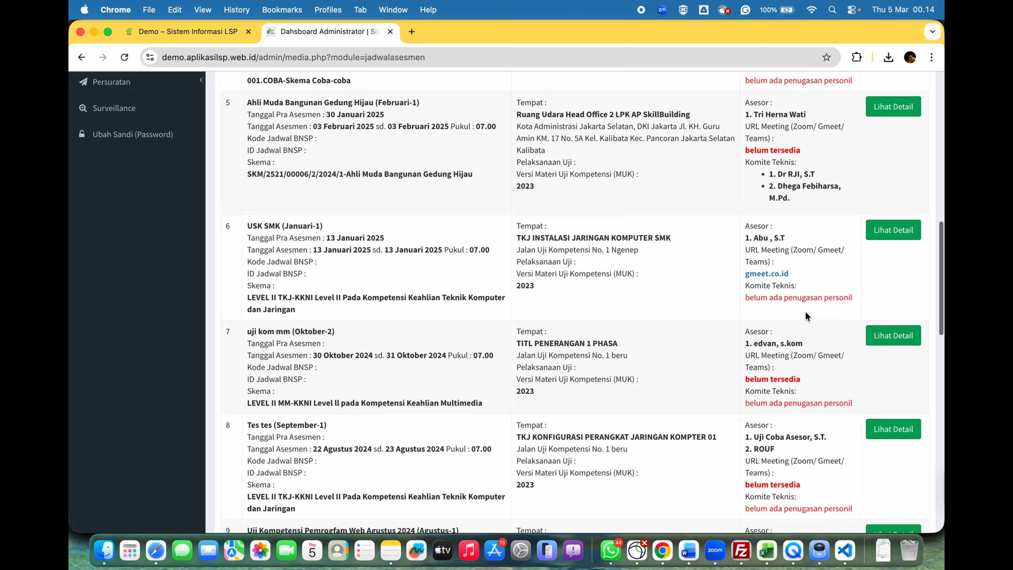
# Open the details of the USK SMK (Januari-1) schedule and review its assignment letters, verification and committee options.
pyautogui.click(886, 228)
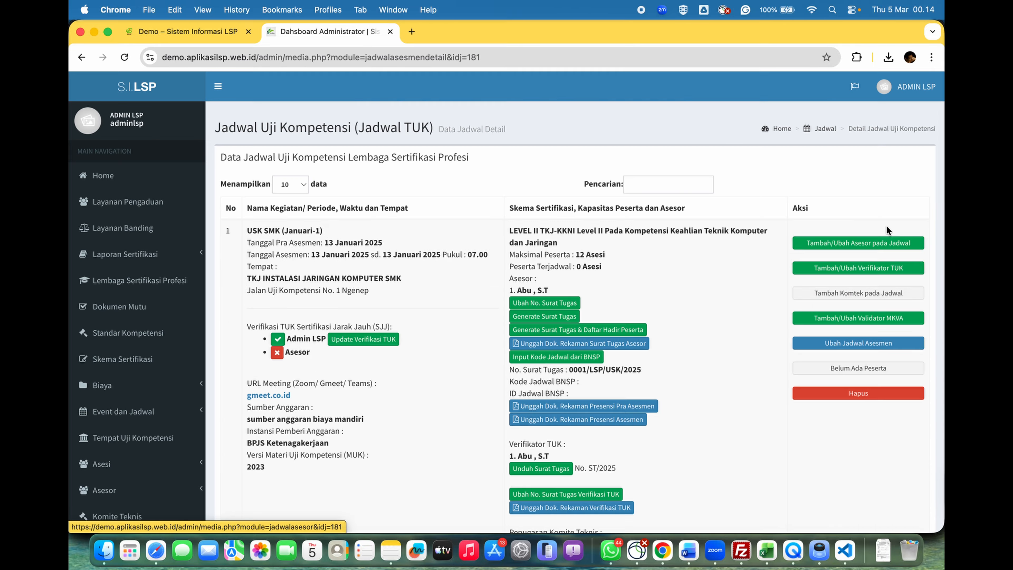
pyautogui.scroll(-2, 706, 265)
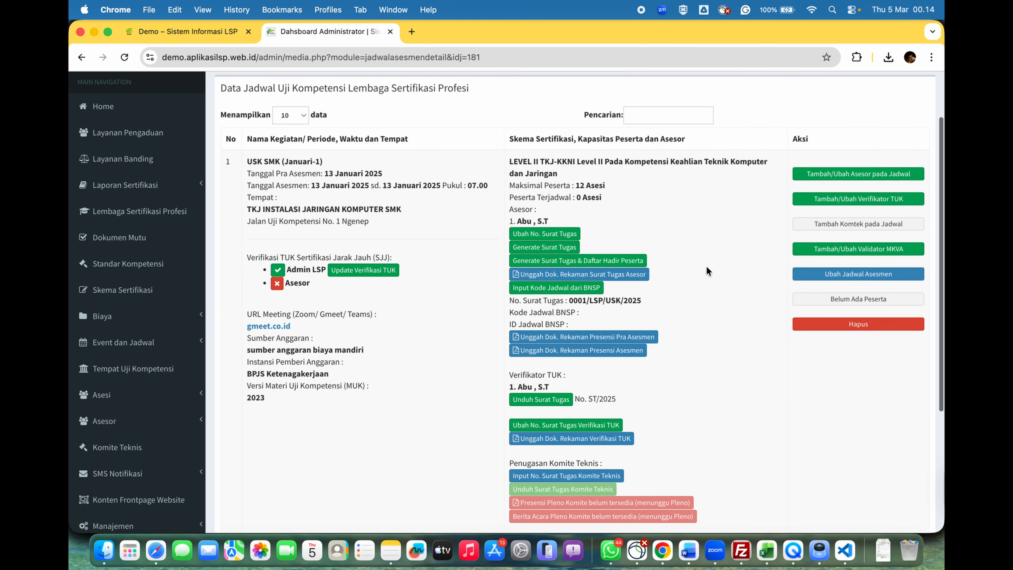
pyautogui.scroll(-2, 706, 267)
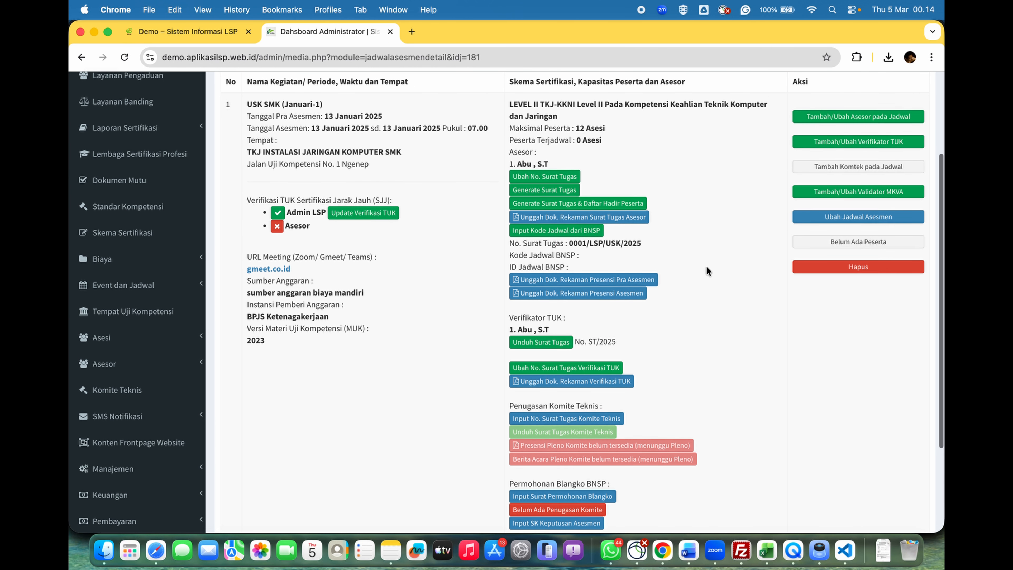
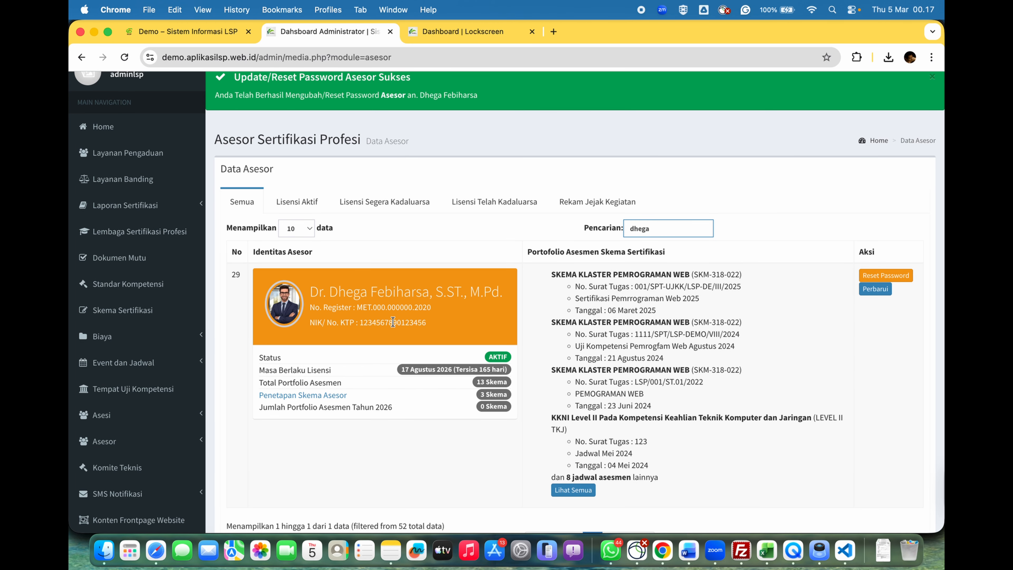
# Return to the assessor login as a different user and paste the assessor's national ID number into the login field.
pyautogui.click(456, 33)
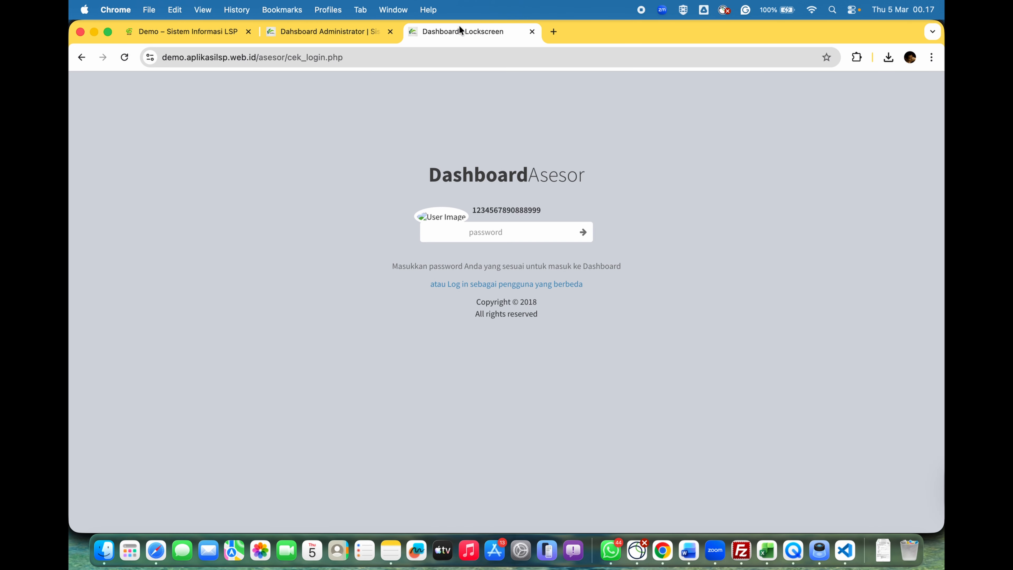
pyautogui.click(502, 284)
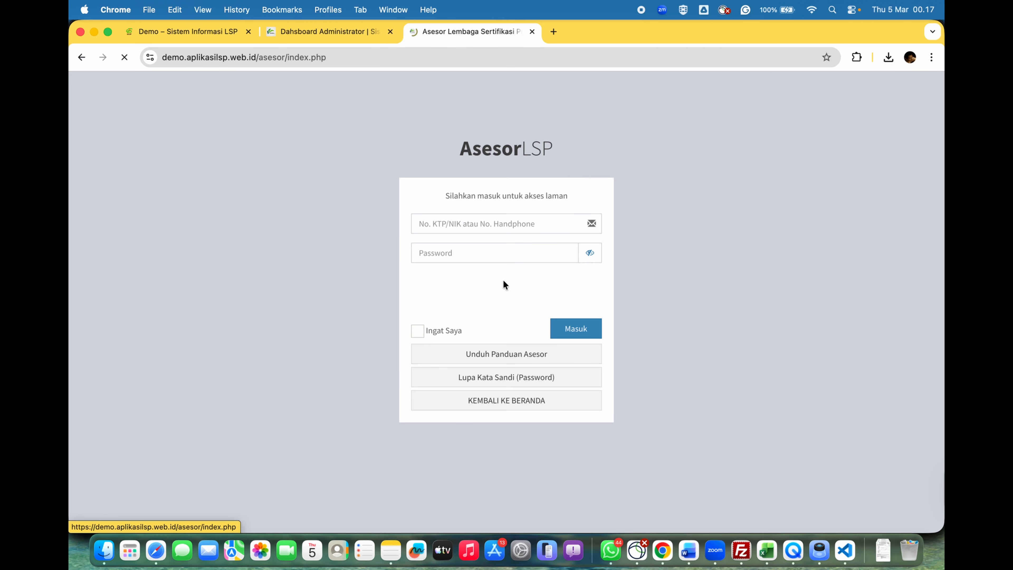
pyautogui.click(492, 221)
pyautogui.press('super+v')
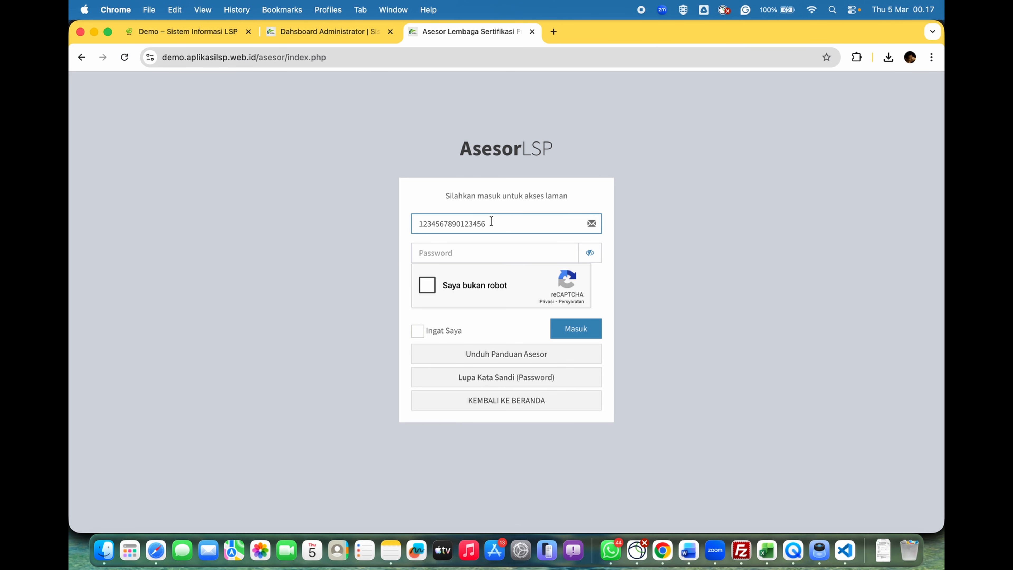
# Open the sent SMS notifications in the administrator area and copy the assessor's newly reset password from the latest message.
pyautogui.click(333, 29)
pyautogui.scroll(-2, 139, 474)
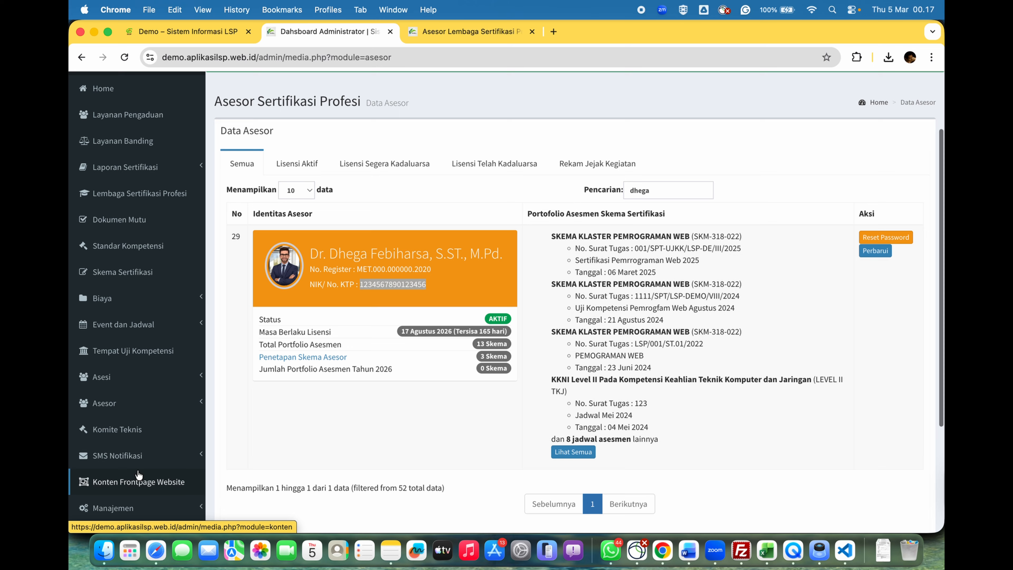
pyautogui.click(140, 455)
pyautogui.click(134, 512)
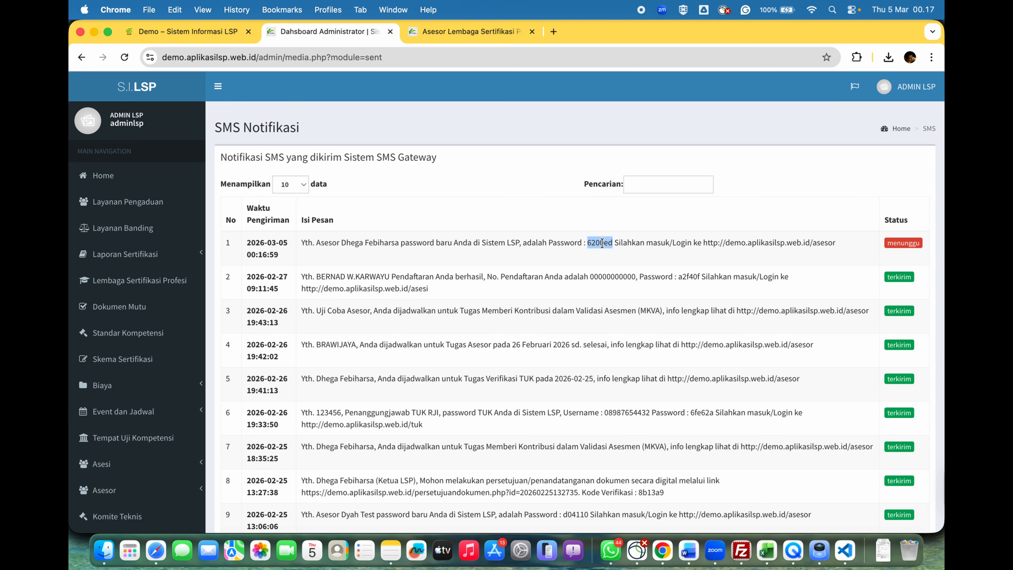
# Paste the assessor's password on the assessor login page, solve the reCAPTCHA by selecting the bus images, and log in.
pyautogui.click(496, 31)
pyautogui.click(521, 253)
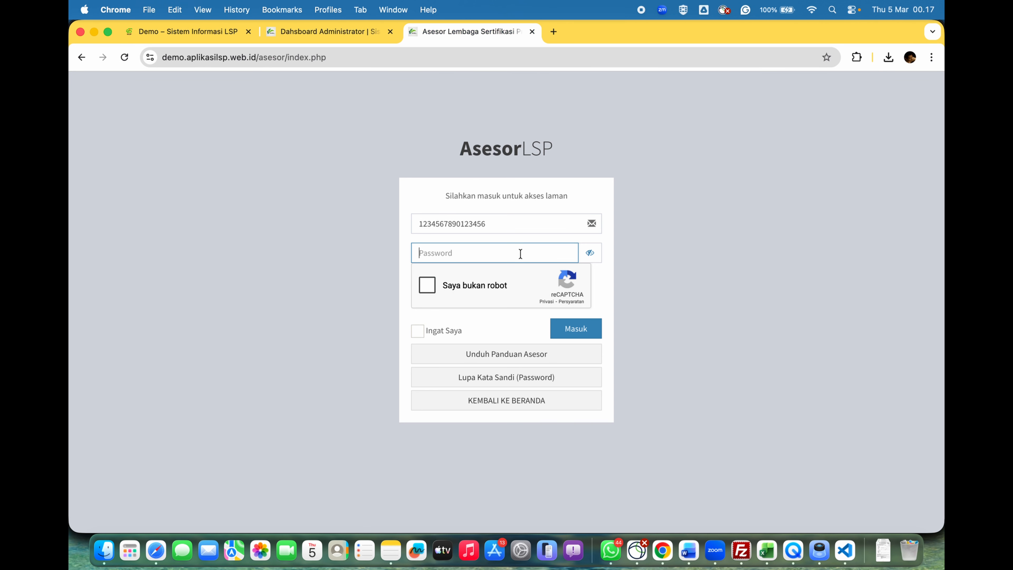
pyautogui.click(590, 254)
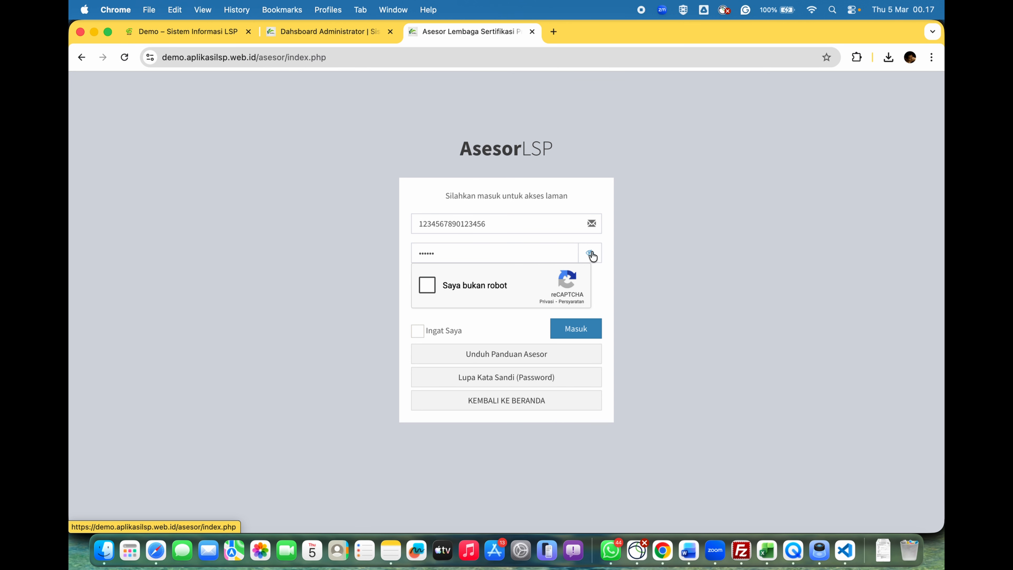
pyautogui.click(427, 285)
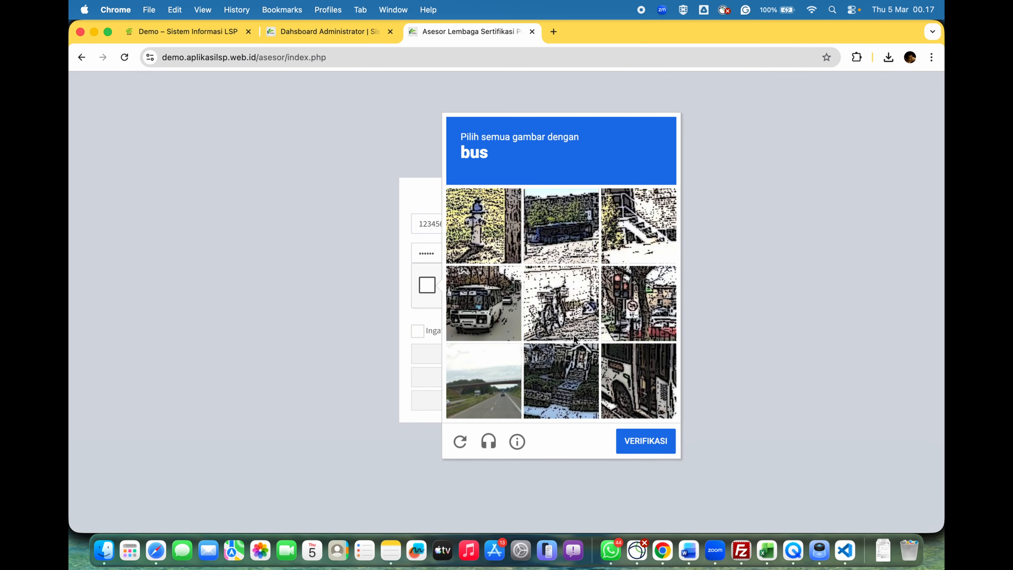
pyautogui.click(494, 309)
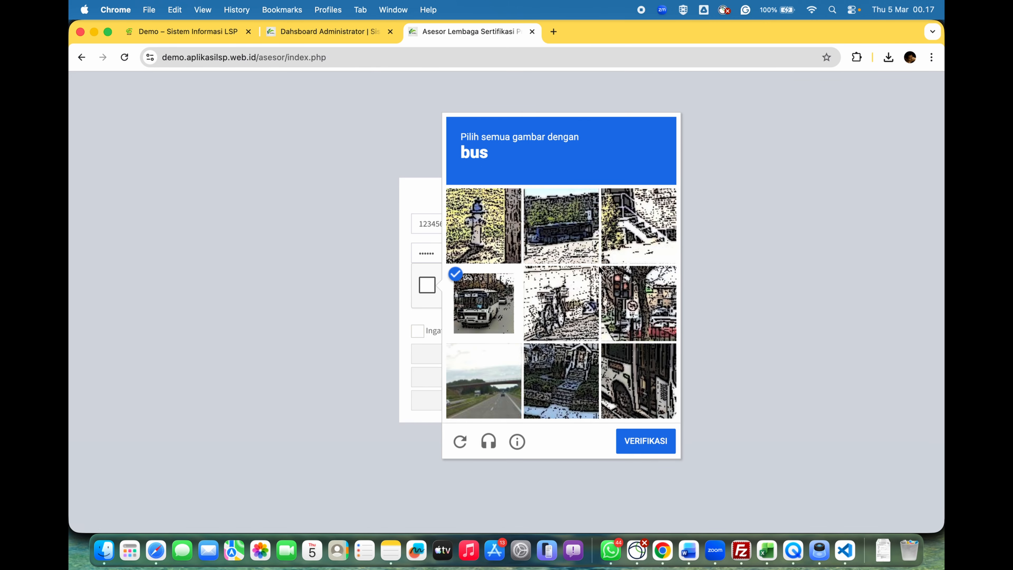
pyautogui.click(574, 227)
pyautogui.click(650, 397)
pyautogui.click(660, 451)
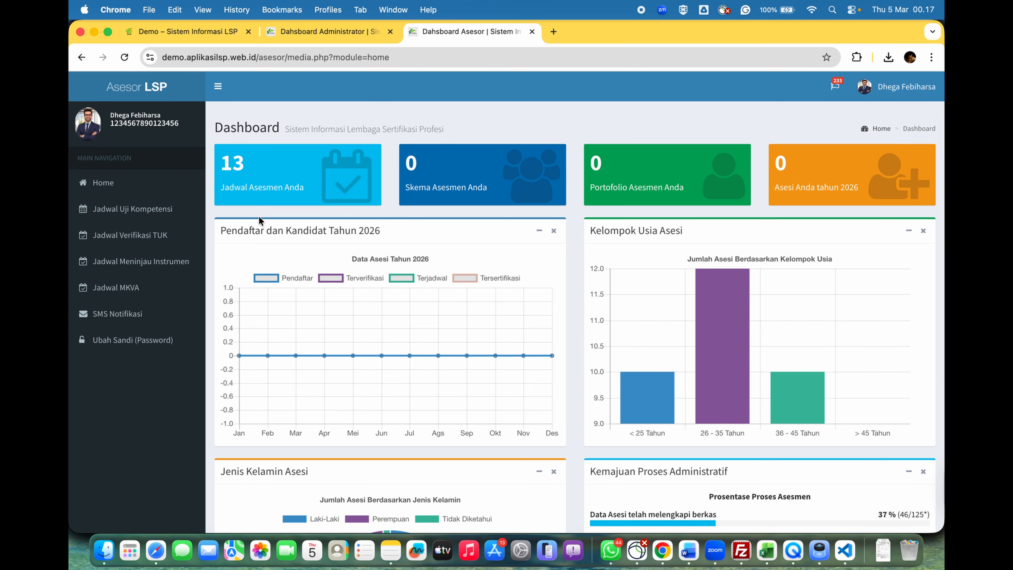
# View the assessor's schedules for competency tests, TUK verification, MKVA and instrument review in turn.
pyautogui.click(135, 216)
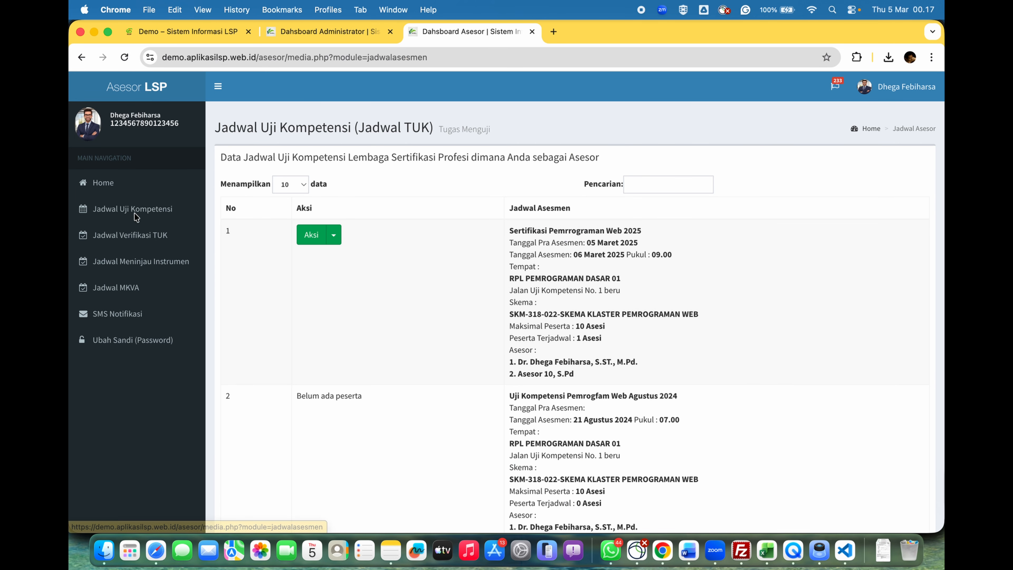
pyautogui.click(136, 236)
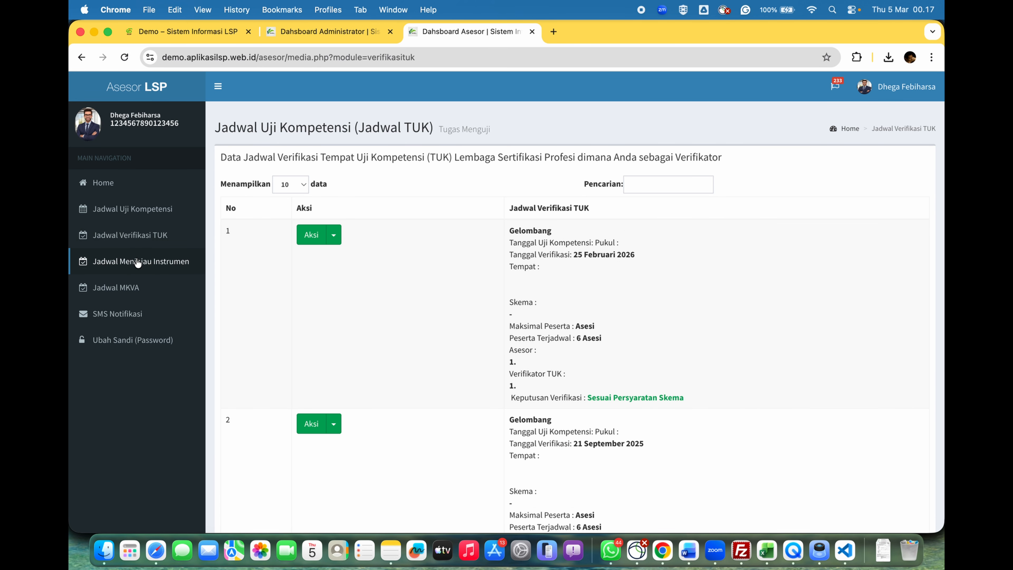
pyautogui.click(124, 290)
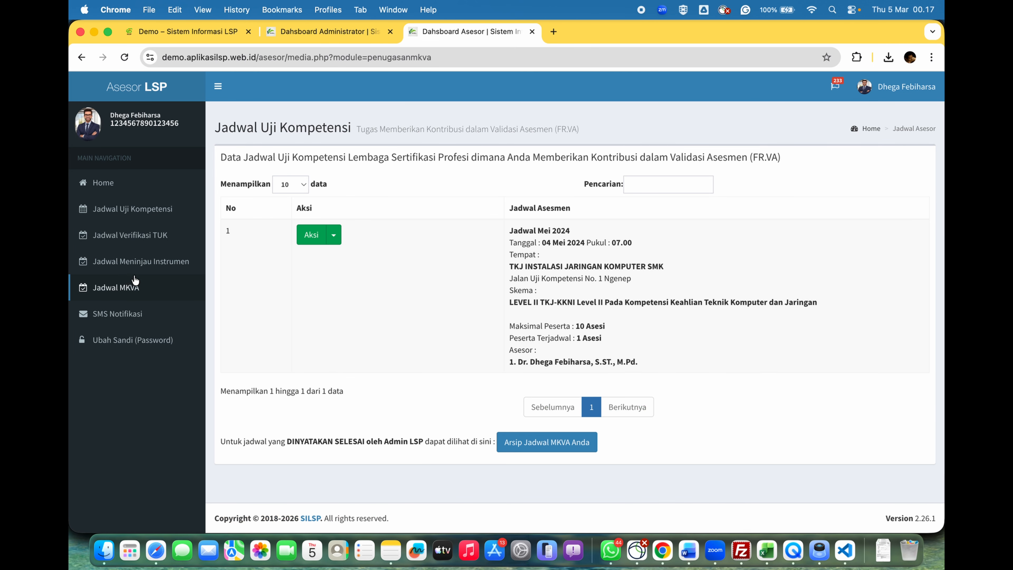
pyautogui.click(141, 261)
# Reopen the assessor's Jadwal Uji Kompetensi and open the assessment participants of the Sertifikasi Pemrrograman Web 2025 schedule.
pyautogui.click(135, 209)
pyautogui.scroll(-2, 420, 216)
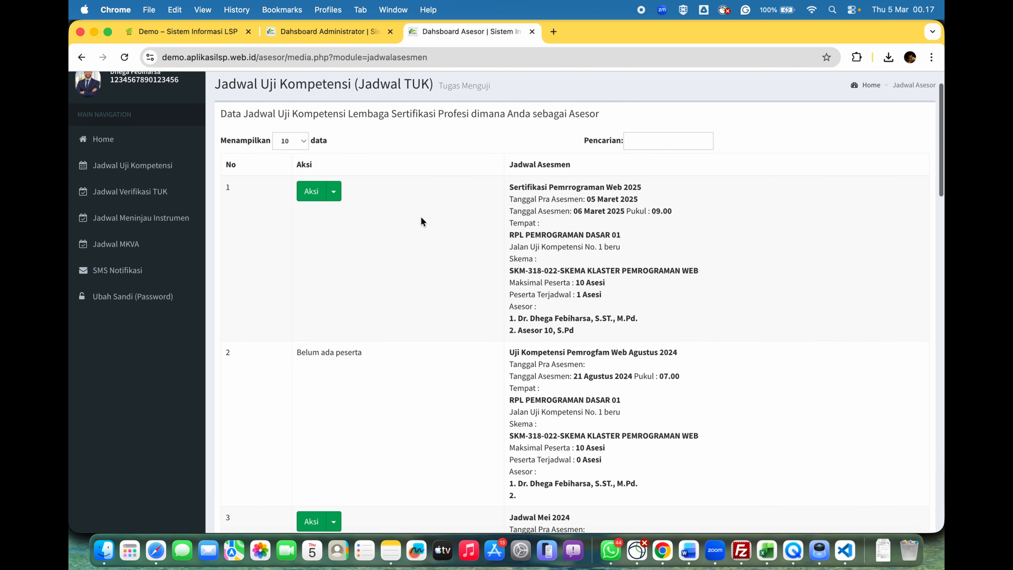
pyautogui.click(334, 188)
pyautogui.click(343, 214)
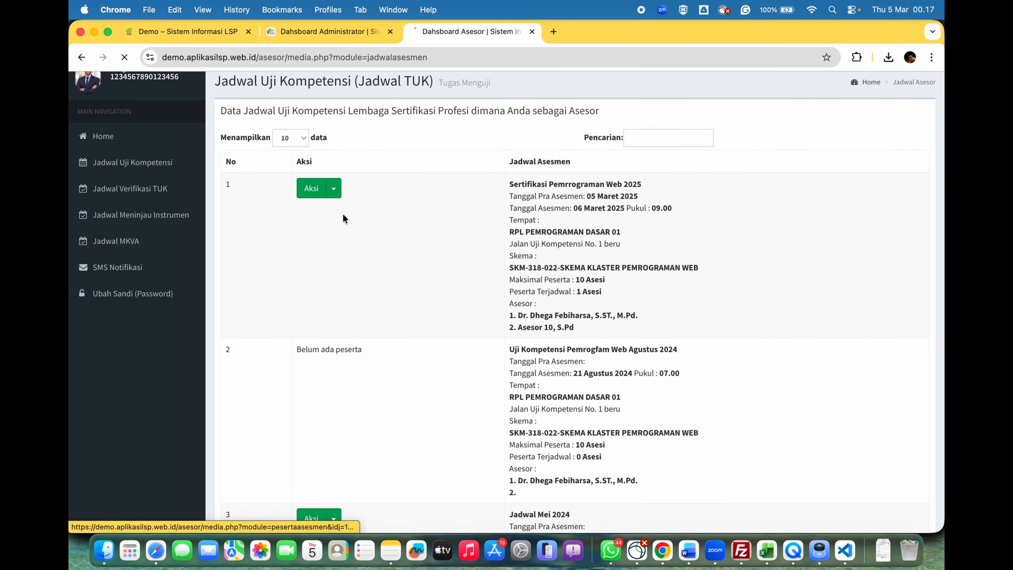
# Review the participant's MUK form statuses and signature completeness in the assessment participants list.
pyautogui.scroll(-3, 531, 256)
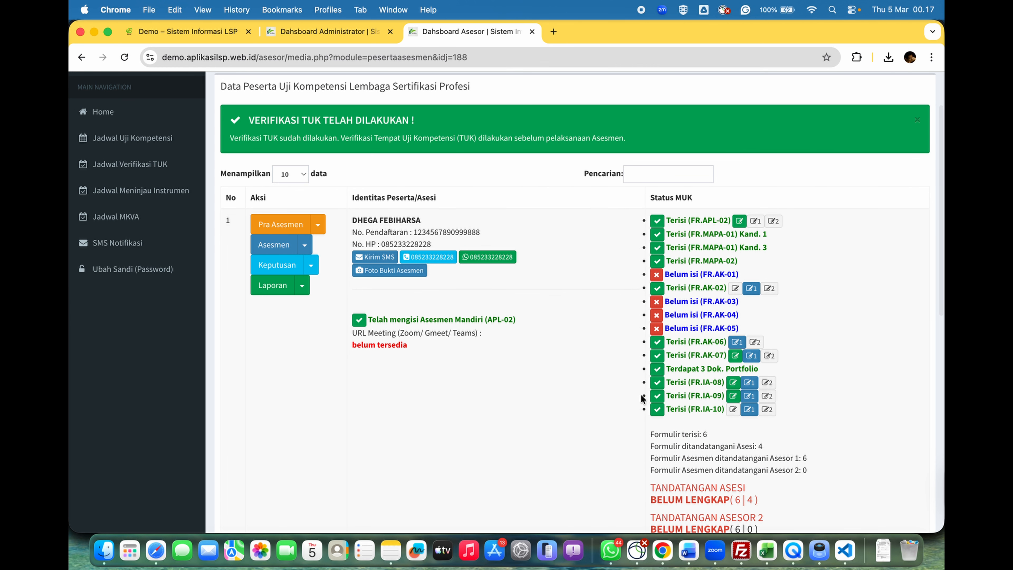
pyautogui.scroll(-3, 706, 354)
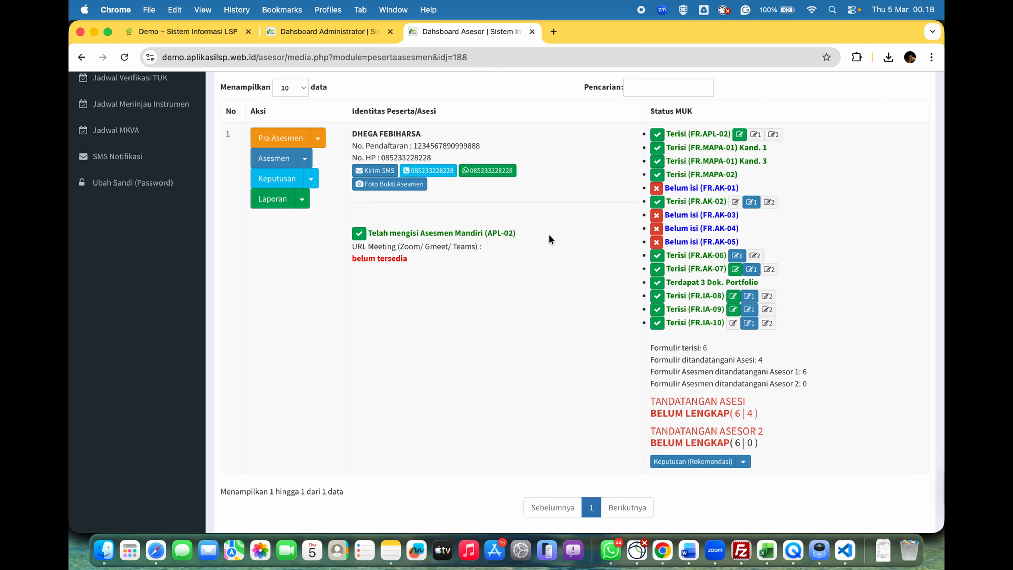
pyautogui.scroll(-3, 408, 232)
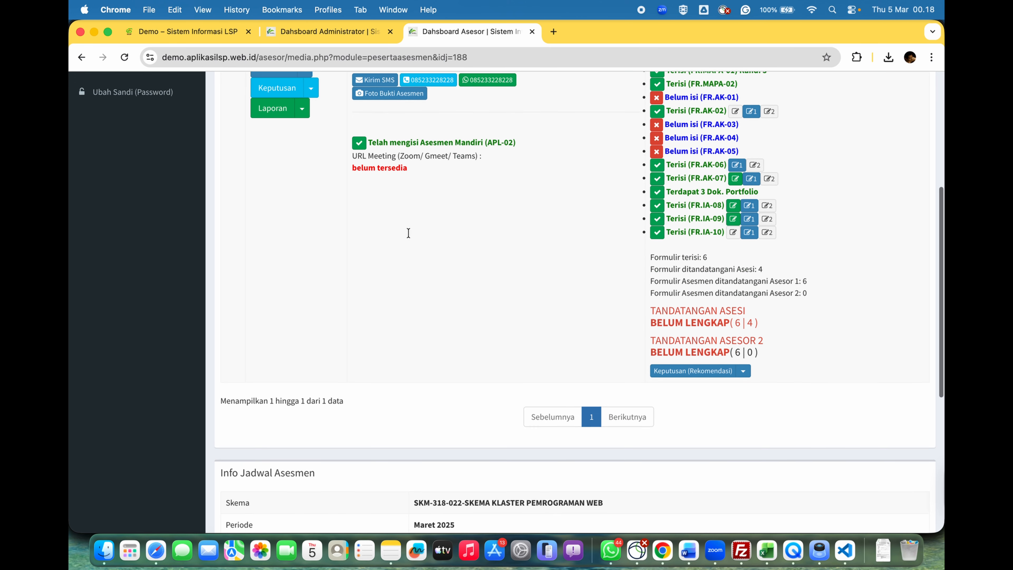
pyautogui.scroll(5, 407, 231)
# Look through the Pra Asesmen and Asesmen actions offered for the participant.
pyautogui.click(318, 180)
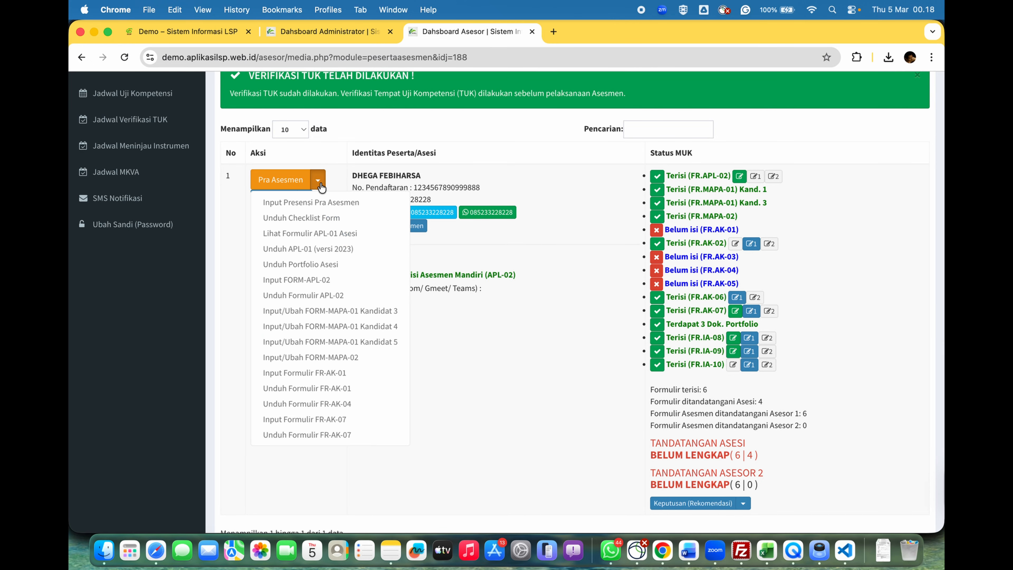
pyautogui.scroll(-1, 381, 339)
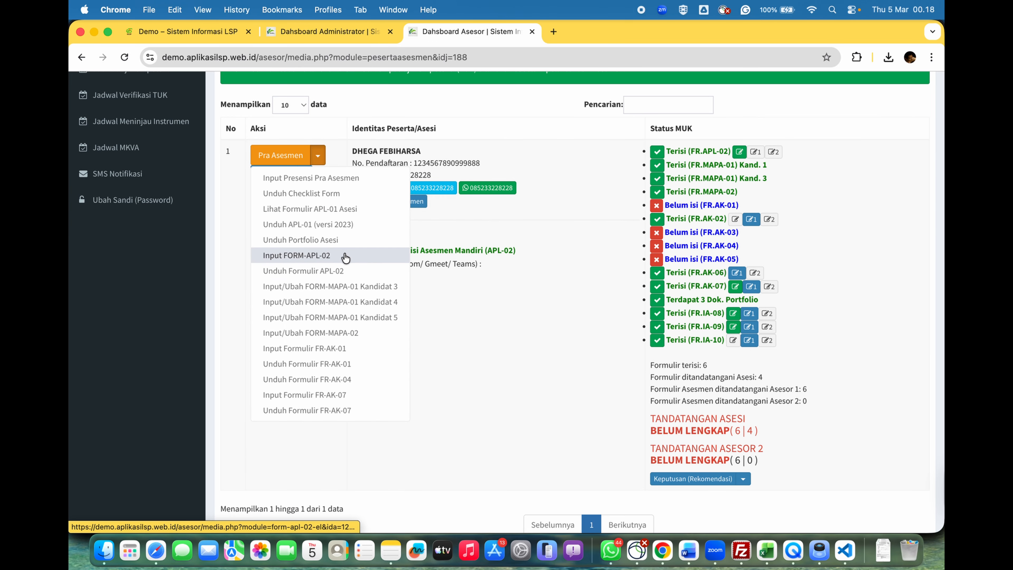
pyautogui.click(318, 156)
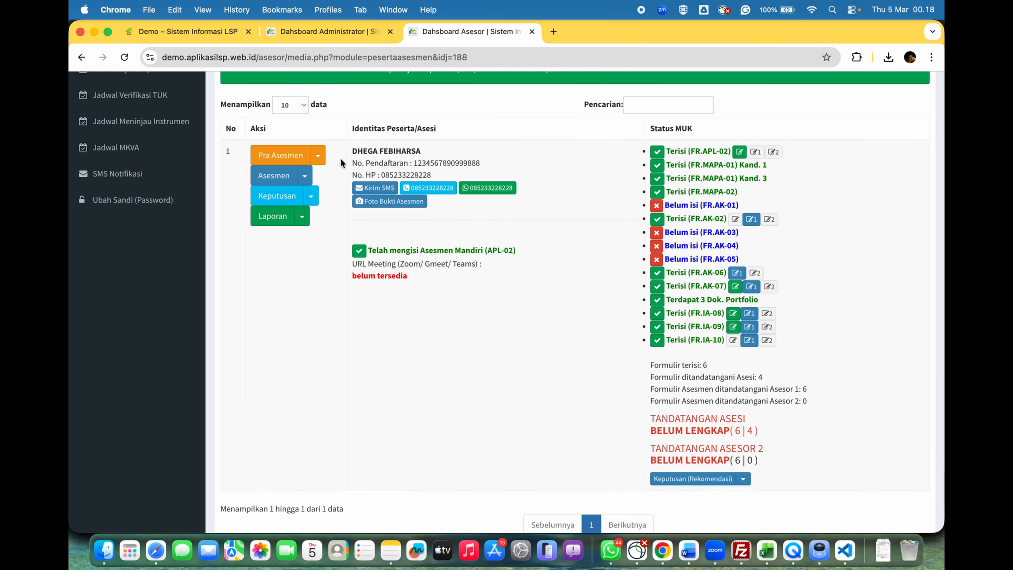
pyautogui.click(317, 156)
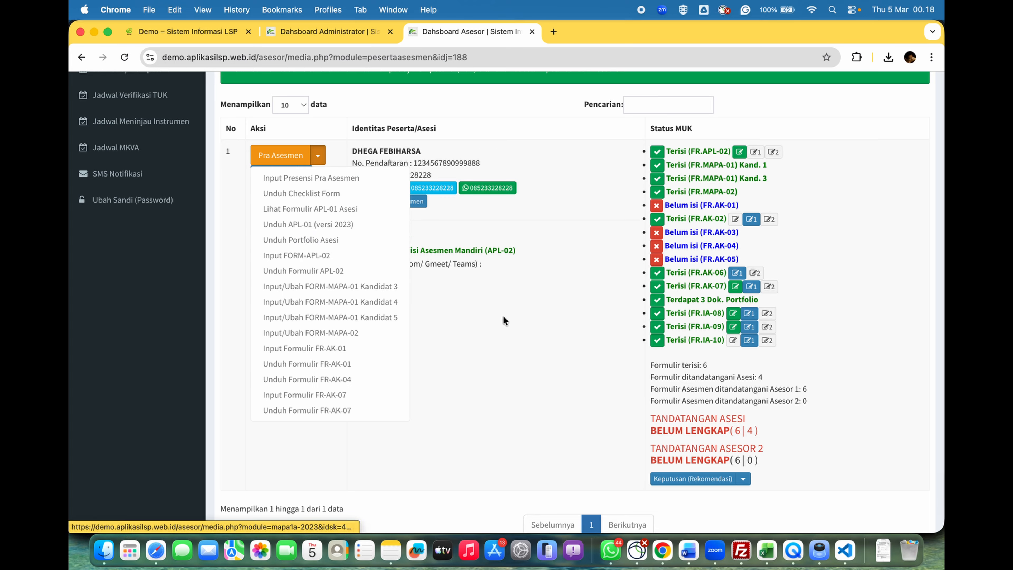
pyautogui.click(414, 285)
pyautogui.click(306, 179)
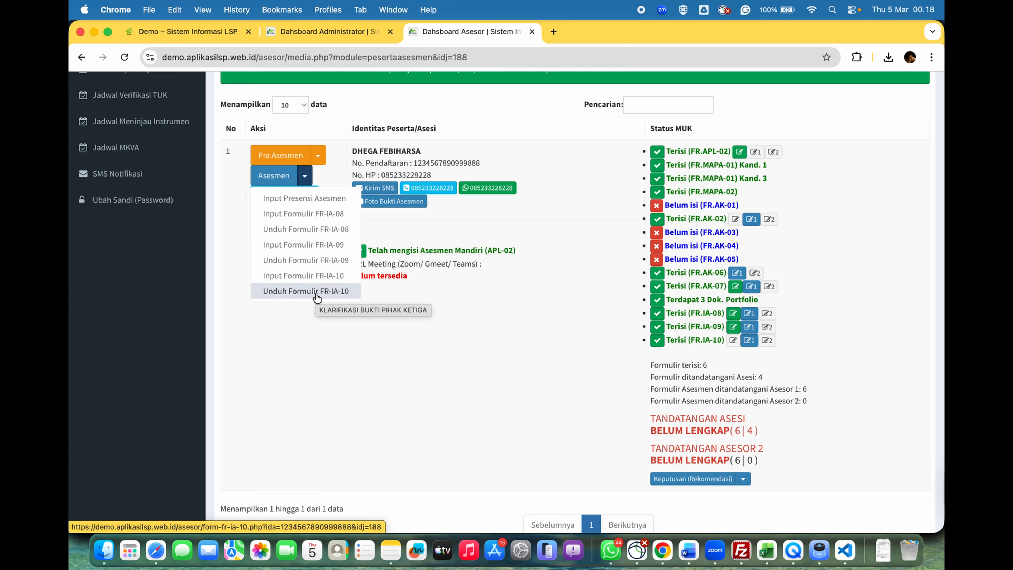
# Open the participant's FORM-MAPA-02, review it down to the Penyusun dan Validator section, and go back to the schedules.
pyautogui.click(322, 155)
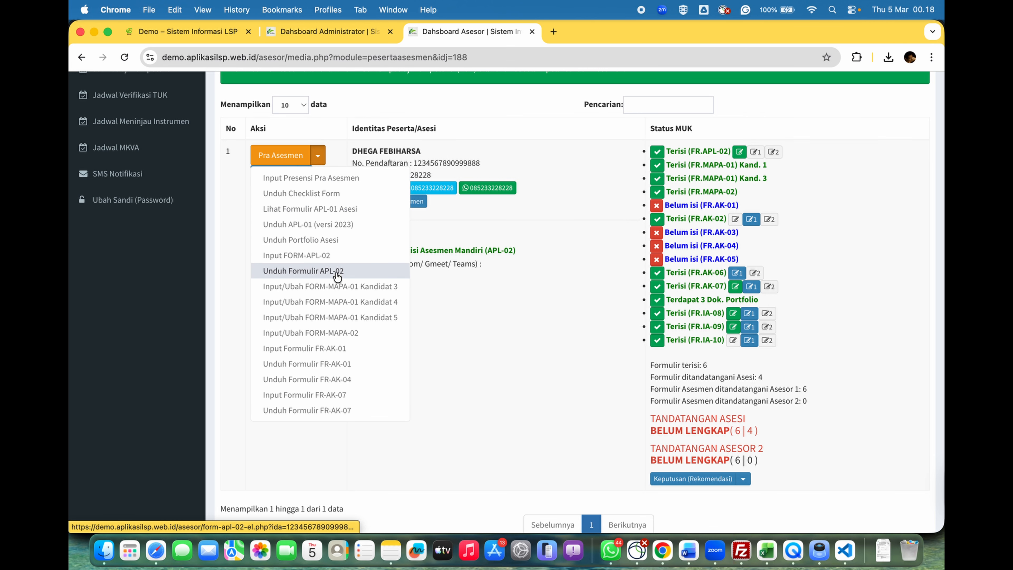
pyautogui.click(348, 333)
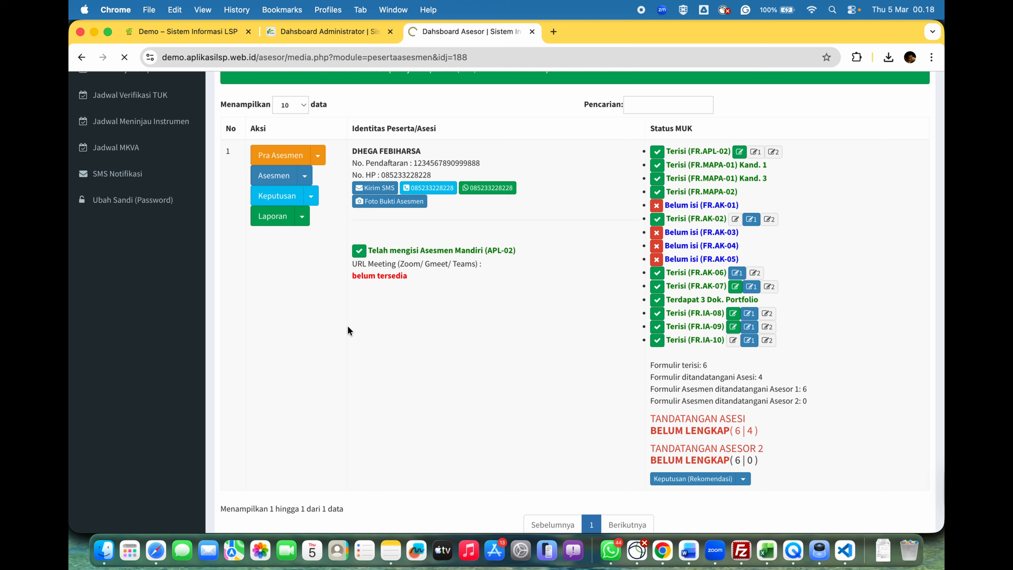
pyautogui.scroll(-15, 598, 333)
pyautogui.scroll(-15, 598, 334)
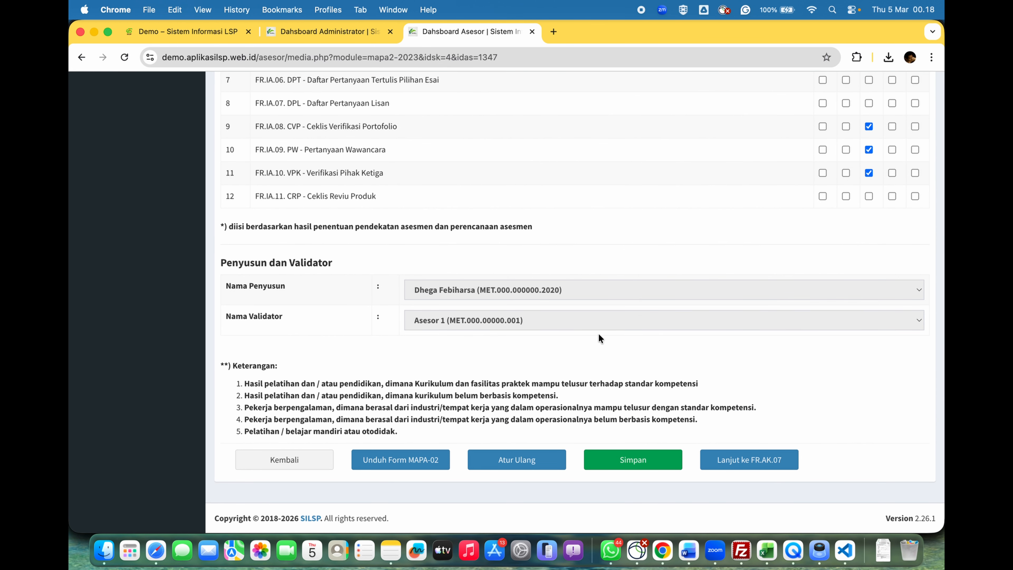
pyautogui.click(305, 459)
# Save the Daftar Hadir Pra Asesmen PDF of the Sertifikasi Pemrrograman Web 2025 schedule in the Modul TIK Guru PLB folder and view it.
pyautogui.click(335, 235)
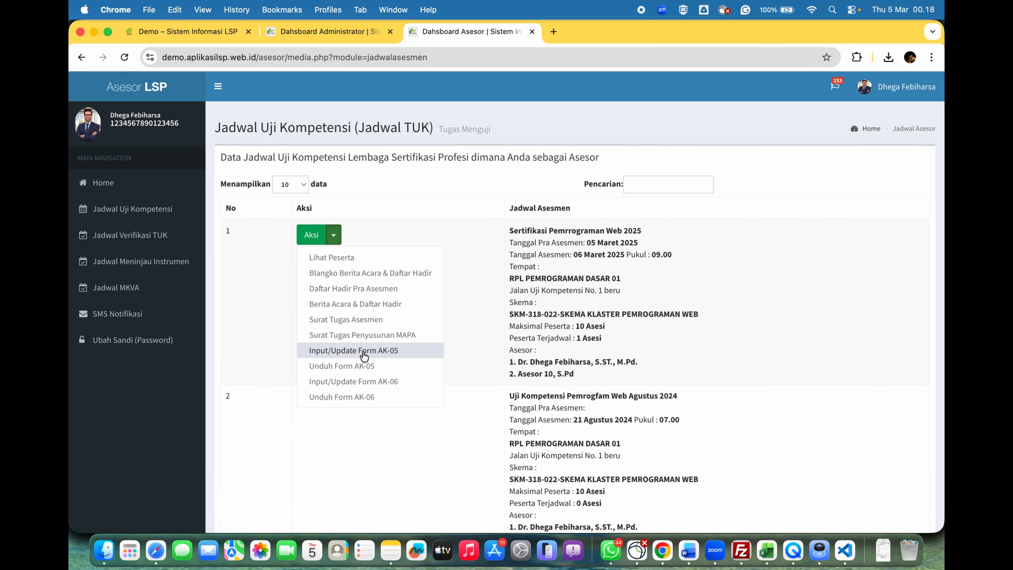
pyautogui.scroll(-2, 369, 373)
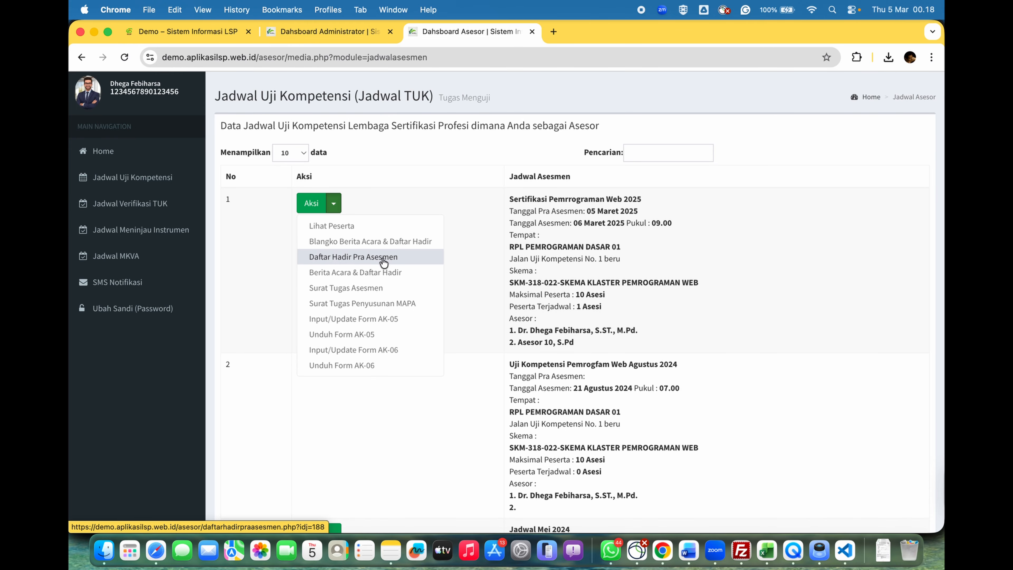
pyautogui.click(359, 257)
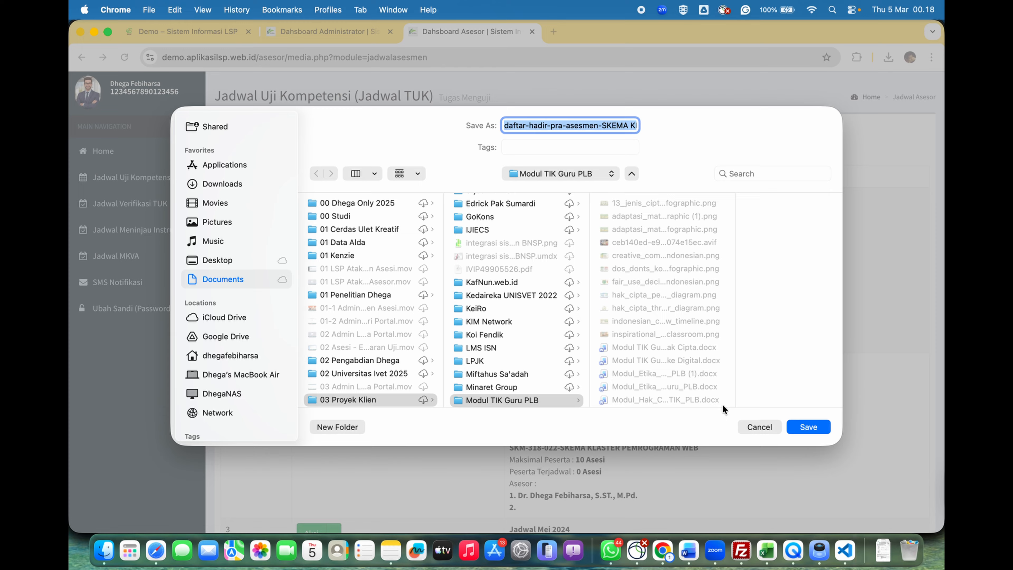
pyautogui.click(801, 424)
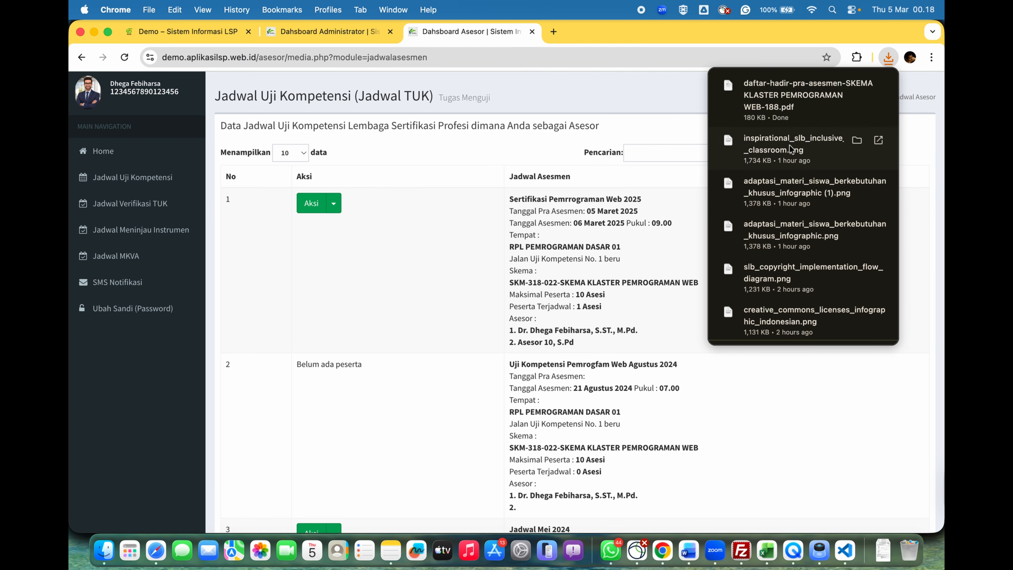
pyautogui.click(788, 95)
pyautogui.scroll(-2, 736, 239)
pyautogui.scroll(2, 736, 238)
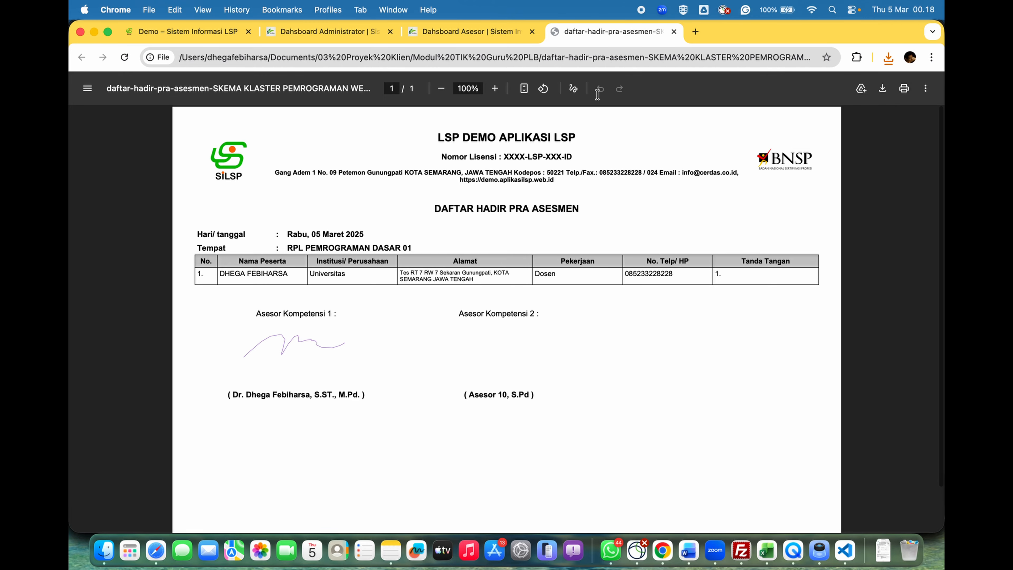
# Return to the assessor's schedules, open the Sertifikasi Pemrrograman Web 2025 participants, and open the participant's pre-assessment attendance form.
pyautogui.click(481, 32)
pyautogui.click(333, 204)
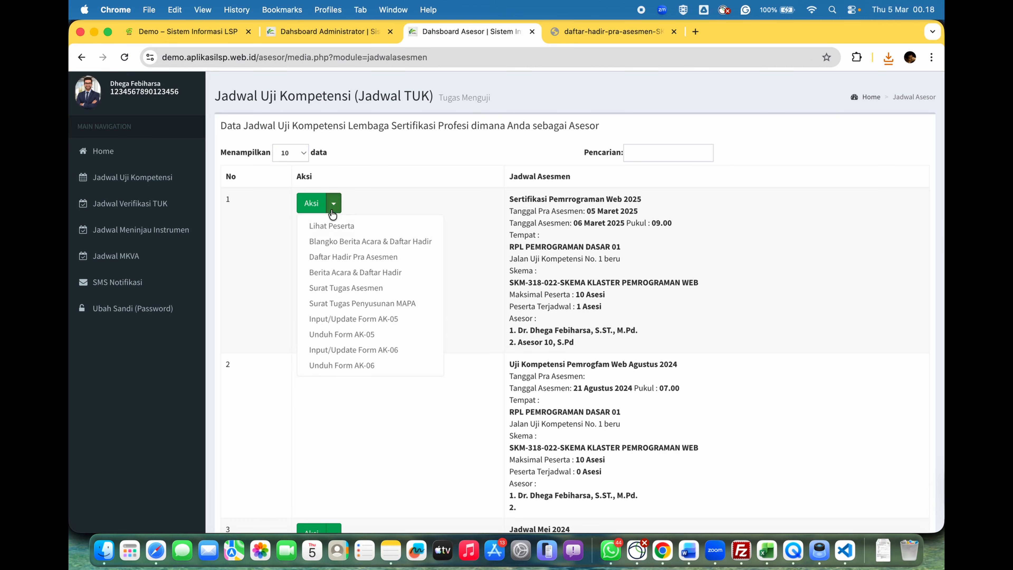
pyautogui.click(333, 224)
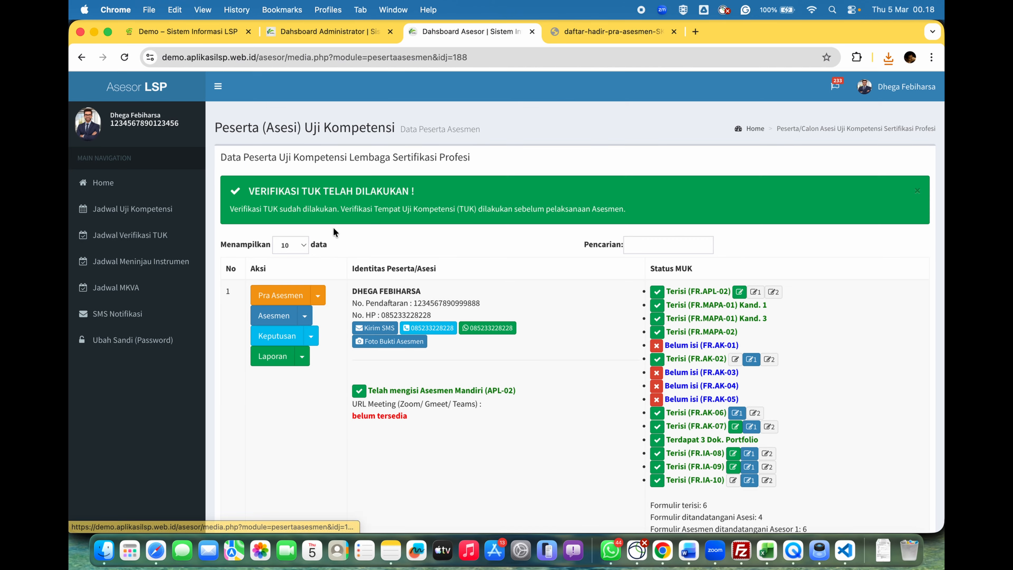
pyautogui.click(320, 297)
pyautogui.click(329, 318)
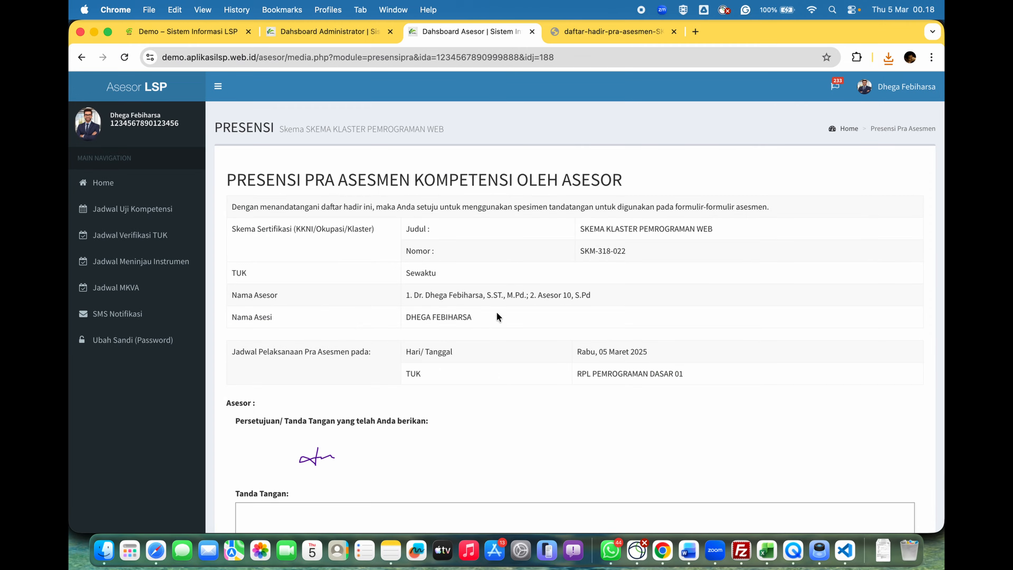
# Draw a new assessor signature on the pre-assessment attendance form, save it, and return to the participants list.
pyautogui.scroll(-10, 502, 334)
pyautogui.moveTo(374, 393)
pyautogui.mouseDown()
pyautogui.moveTo(412, 357)
pyautogui.moveTo(604, 353)
pyautogui.moveTo(680, 311)
pyautogui.mouseUp()
pyautogui.scroll(-2, 737, 332)
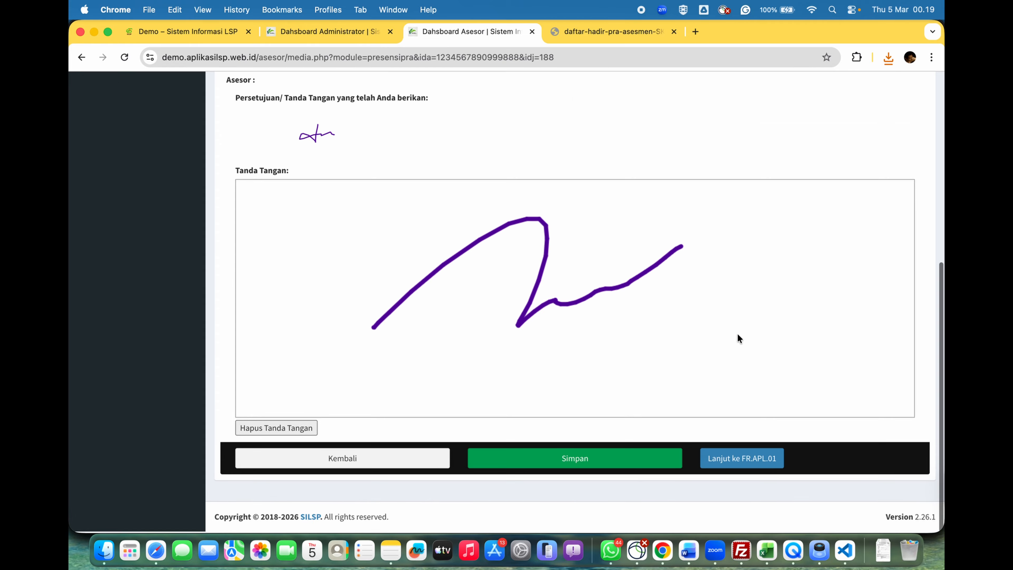
pyautogui.click(624, 462)
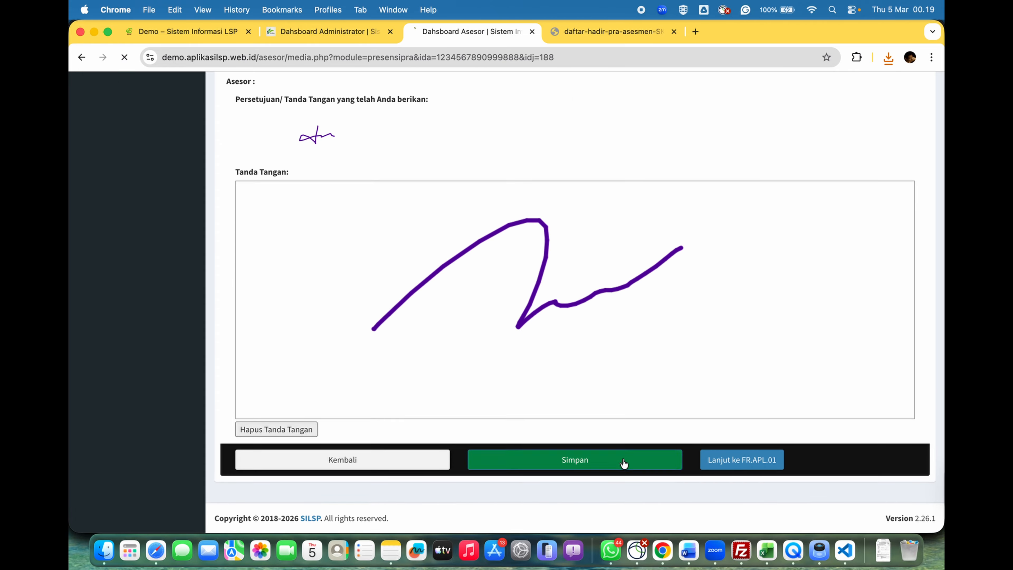
pyautogui.click(609, 145)
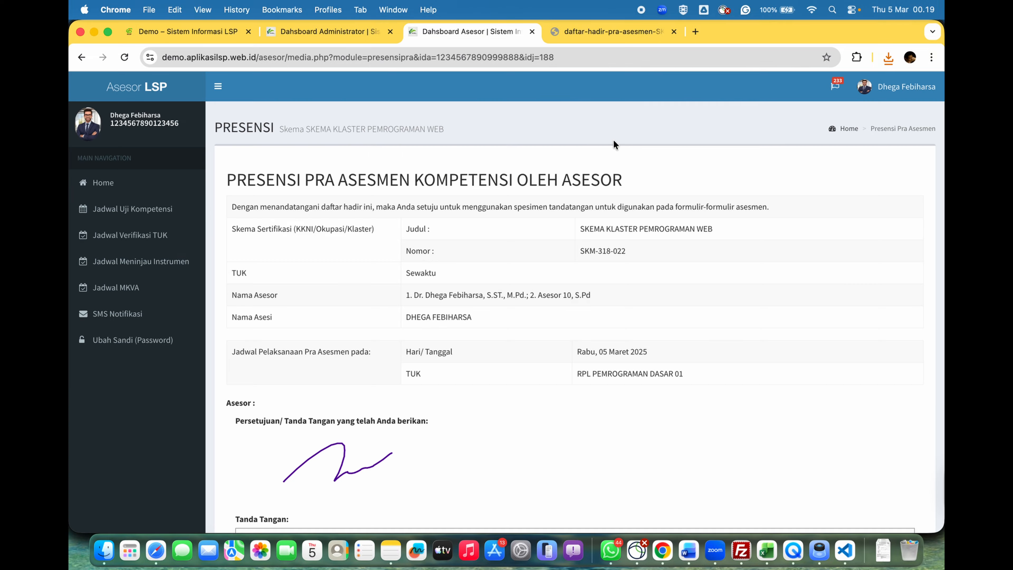
pyautogui.scroll(-10, 616, 204)
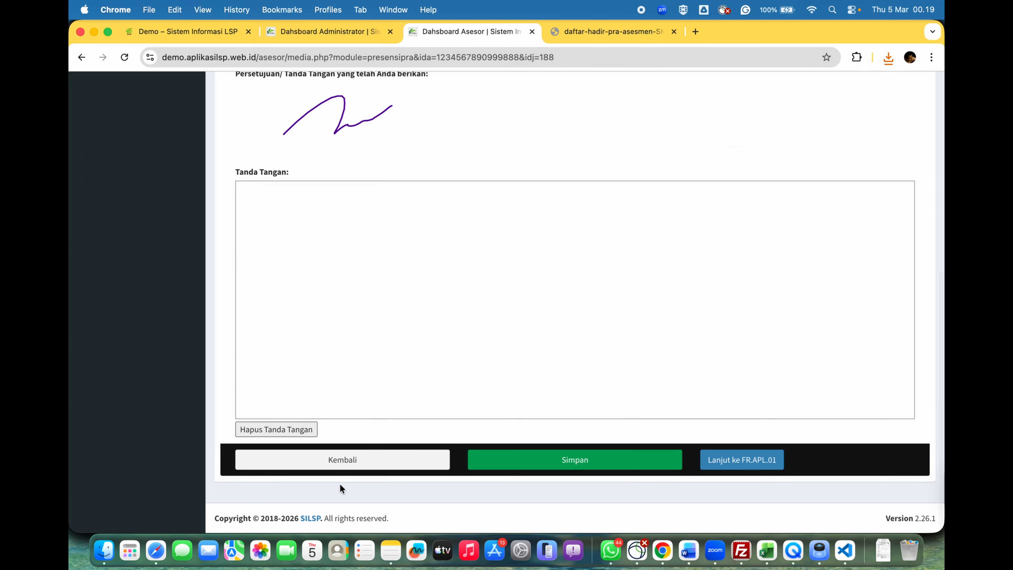
pyautogui.click(351, 464)
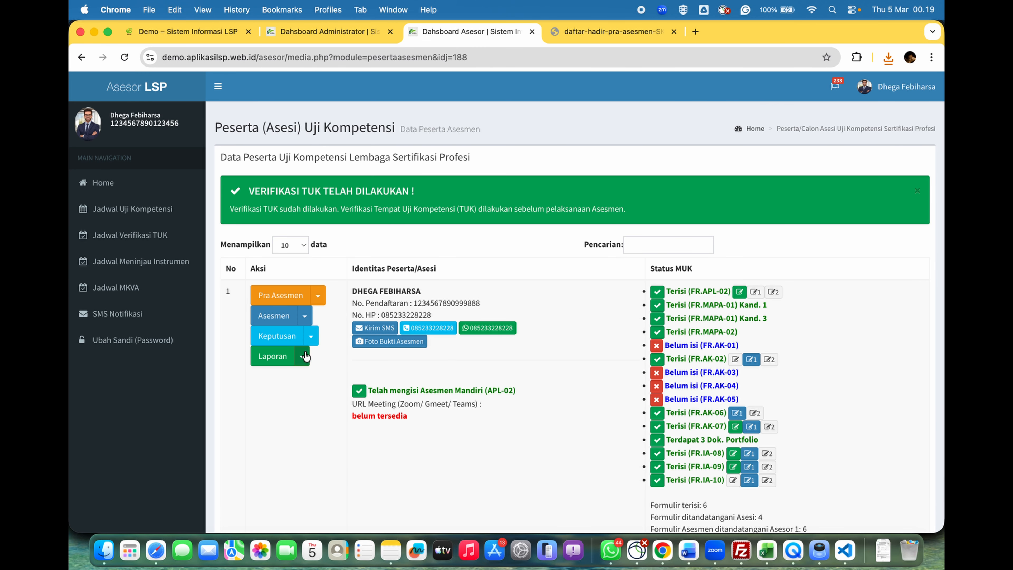
# Check the Keputusan and Asesmen actions available for the participant.
pyautogui.click(310, 338)
pyautogui.click(518, 267)
pyautogui.click(305, 316)
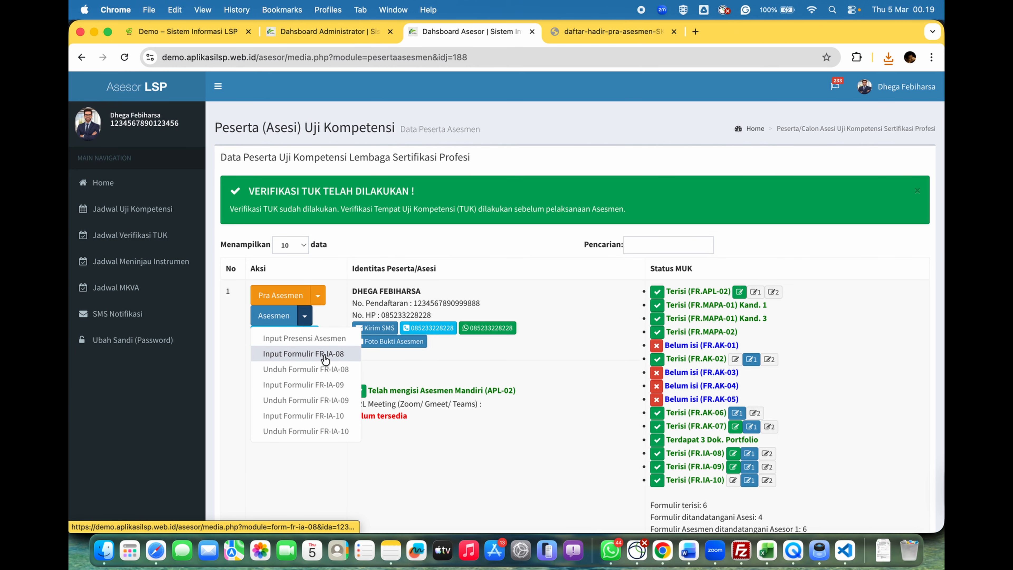
pyautogui.click(554, 276)
# Examine the signature completeness of the participant and the second assessor alongside the MUK form statuses.
pyautogui.scroll(-2, 554, 276)
pyautogui.scroll(-3, 554, 276)
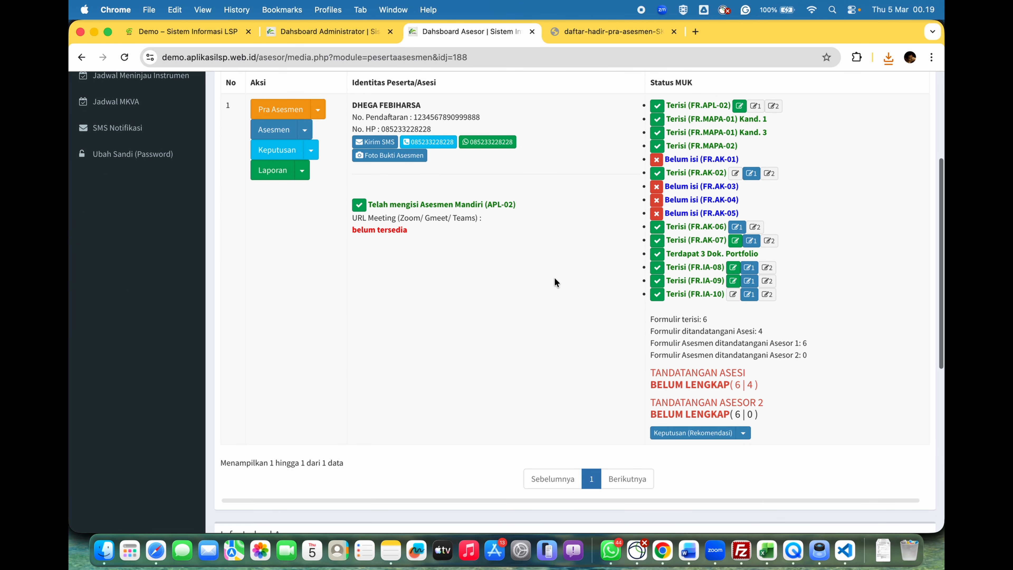
pyautogui.scroll(-1, 740, 372)
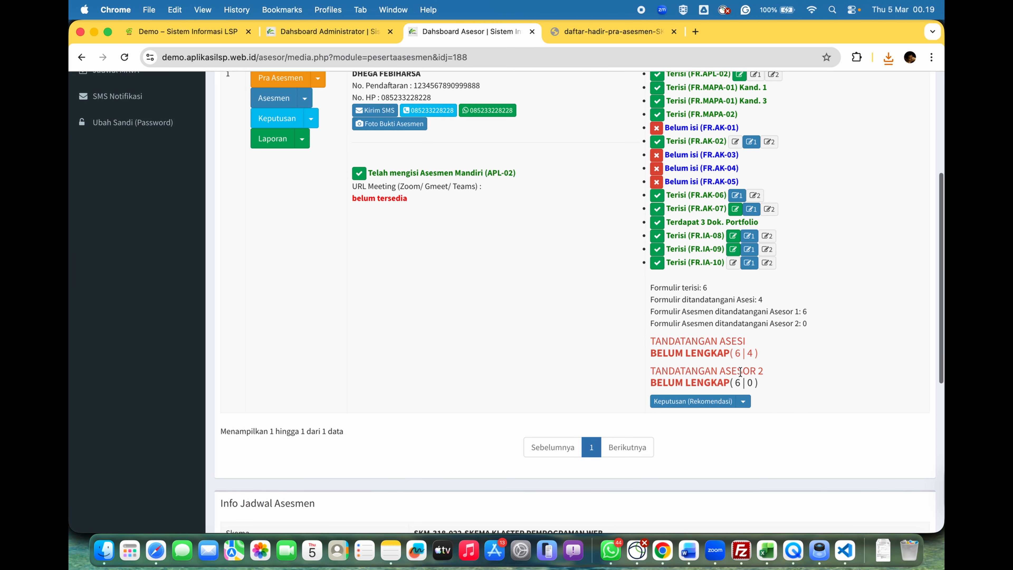
pyautogui.tripleClick(703, 352)
pyautogui.tripleClick(699, 342)
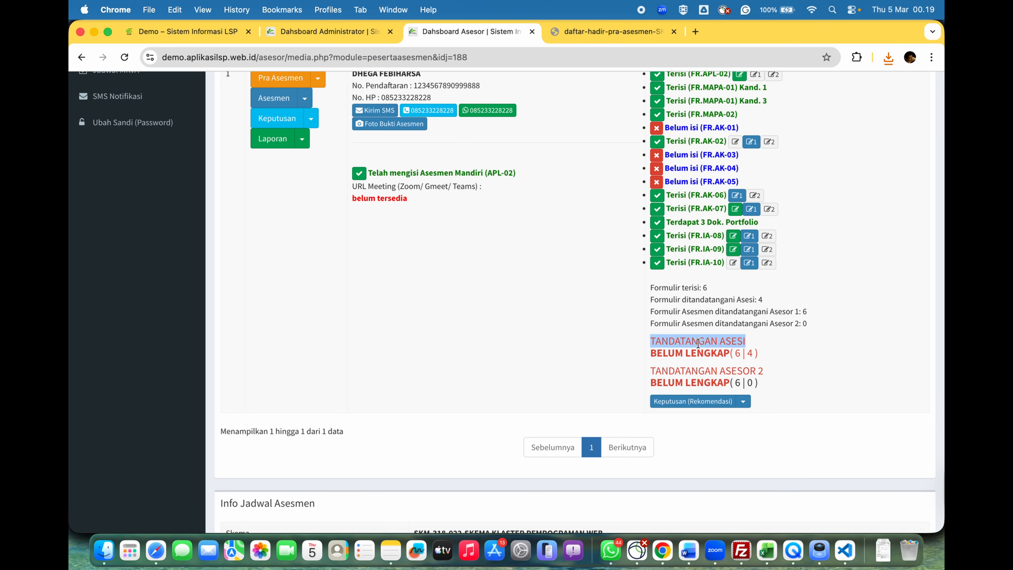
pyautogui.tripleClick(701, 374)
pyautogui.click(700, 374)
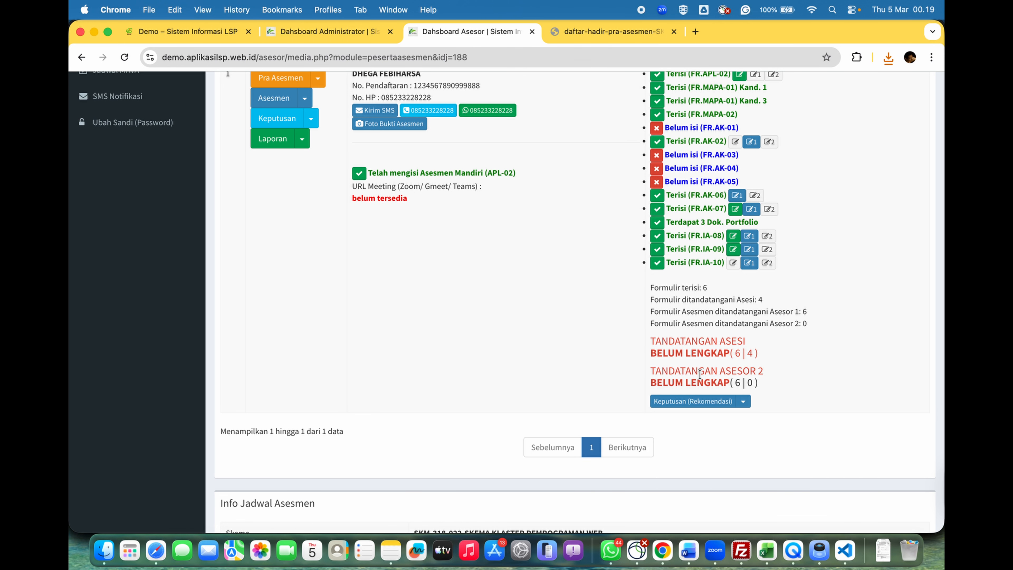
pyautogui.tripleClick(701, 343)
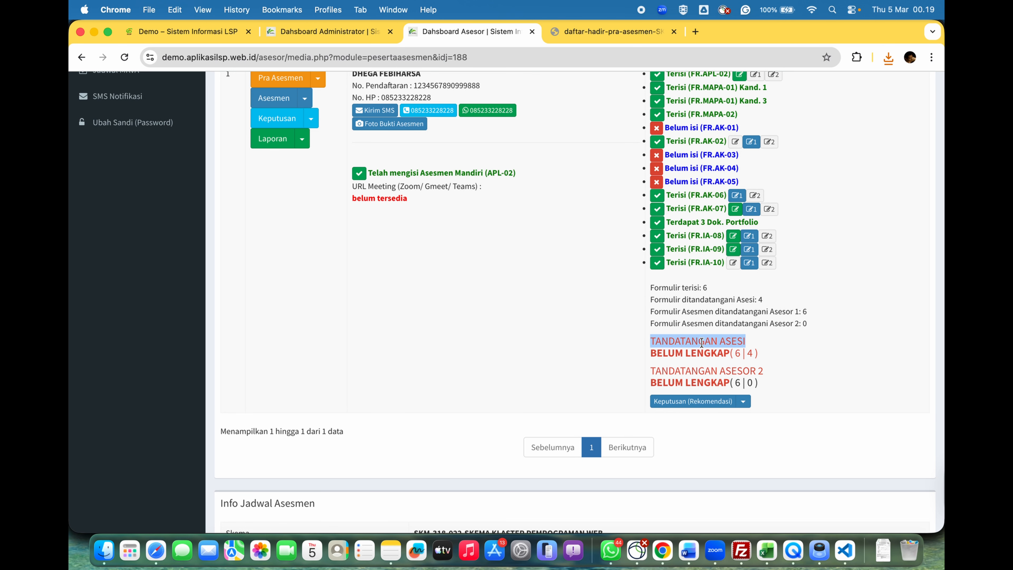
pyautogui.scroll(5, 728, 357)
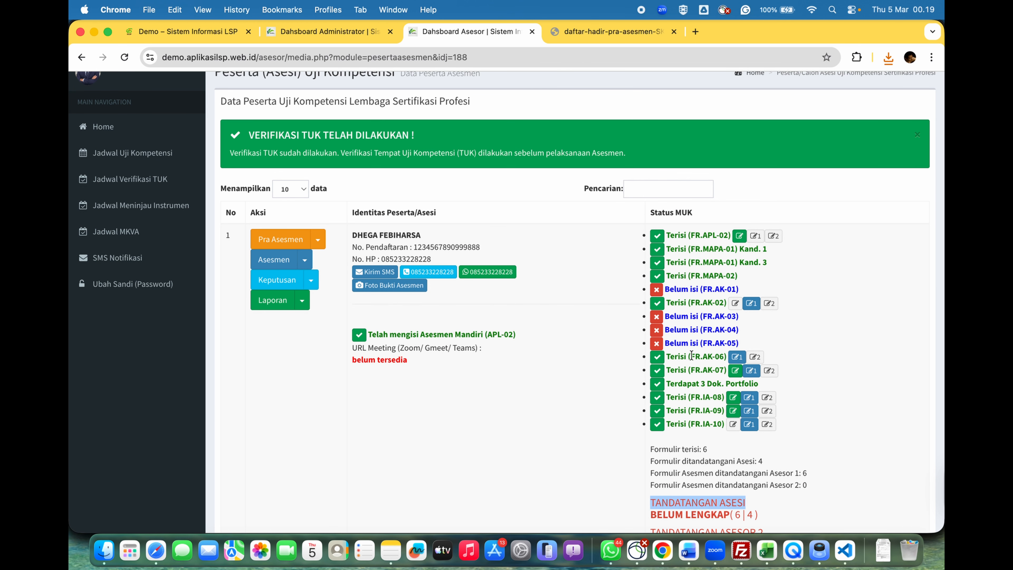
pyautogui.scroll(2, 691, 354)
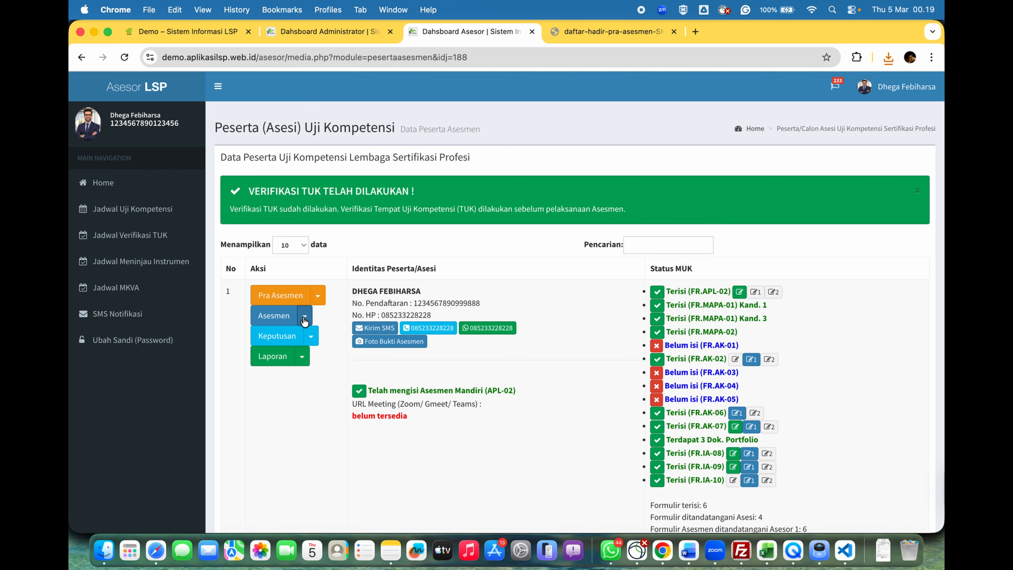
# Open the participant's FORM-APL-02 and view the competency elements with their uploaded evidence.
pyautogui.click(318, 295)
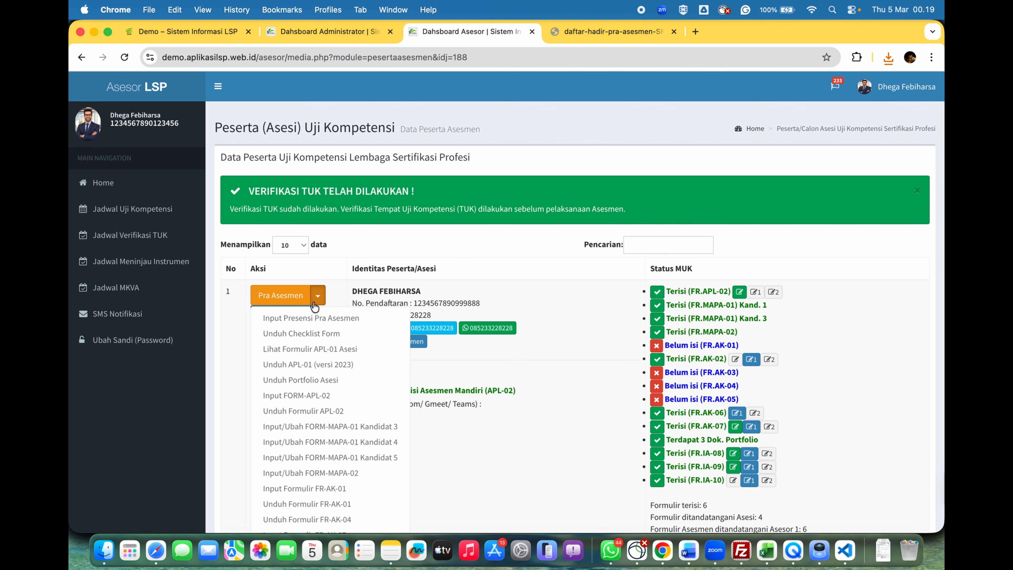
pyautogui.scroll(-2, 309, 362)
pyautogui.click(308, 359)
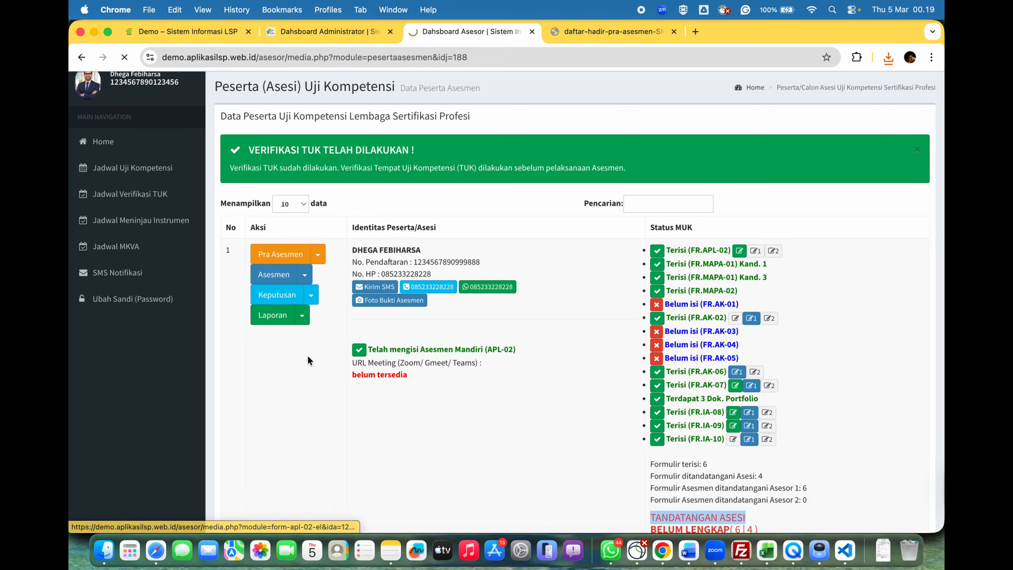
pyautogui.scroll(-10, 521, 259)
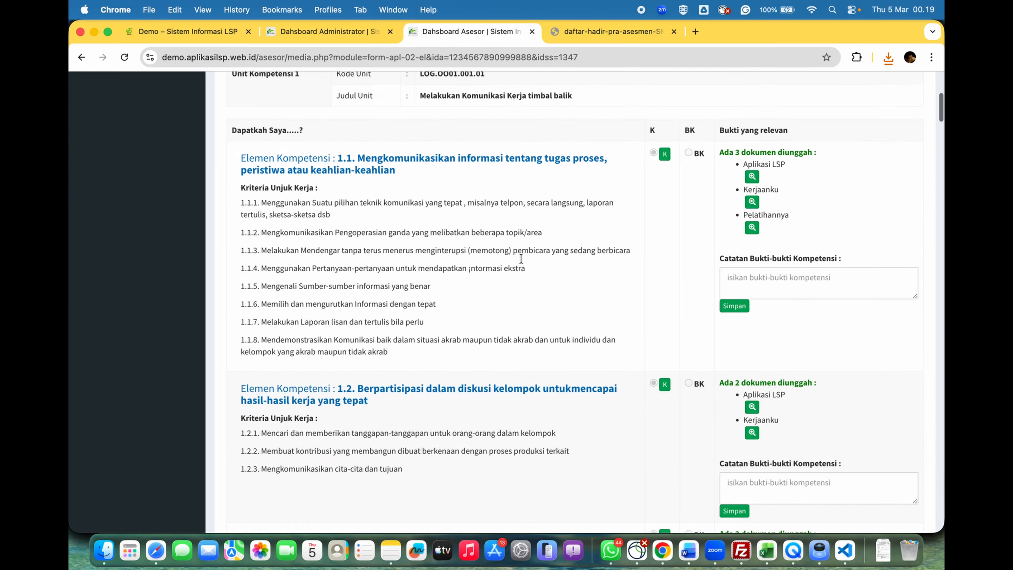
# View the Aplikasi LSP evidence document uploaded for element 1.1 and mark it as already examined.
pyautogui.scroll(-15, 520, 259)
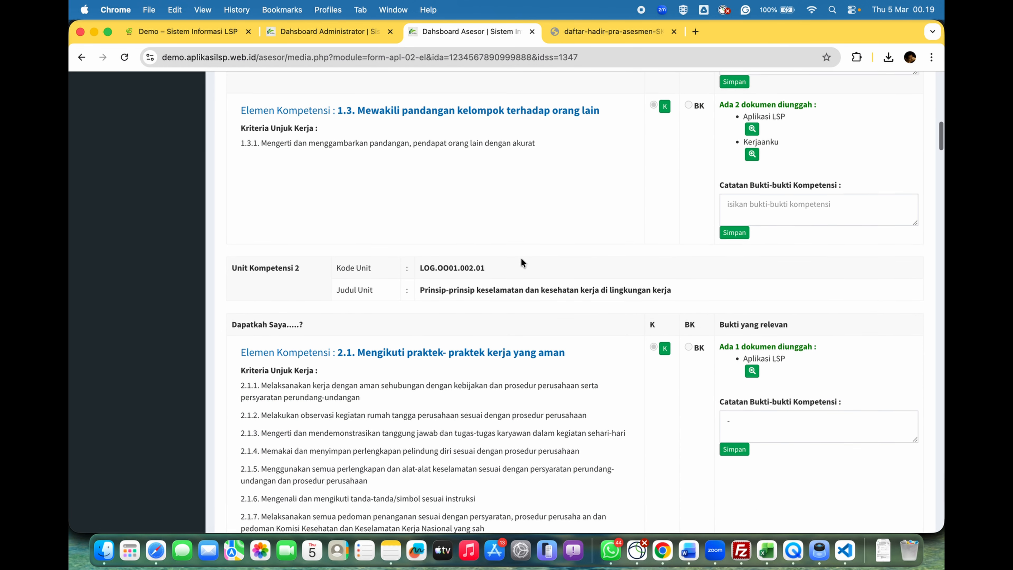
pyautogui.scroll(-10, 521, 262)
pyautogui.scroll(20, 521, 262)
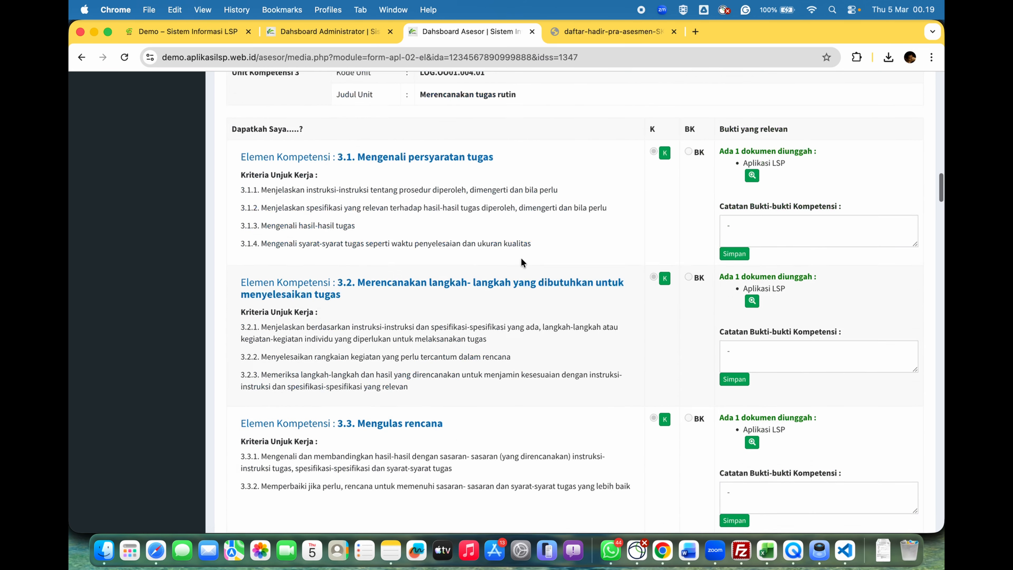
pyautogui.scroll(15, 521, 257)
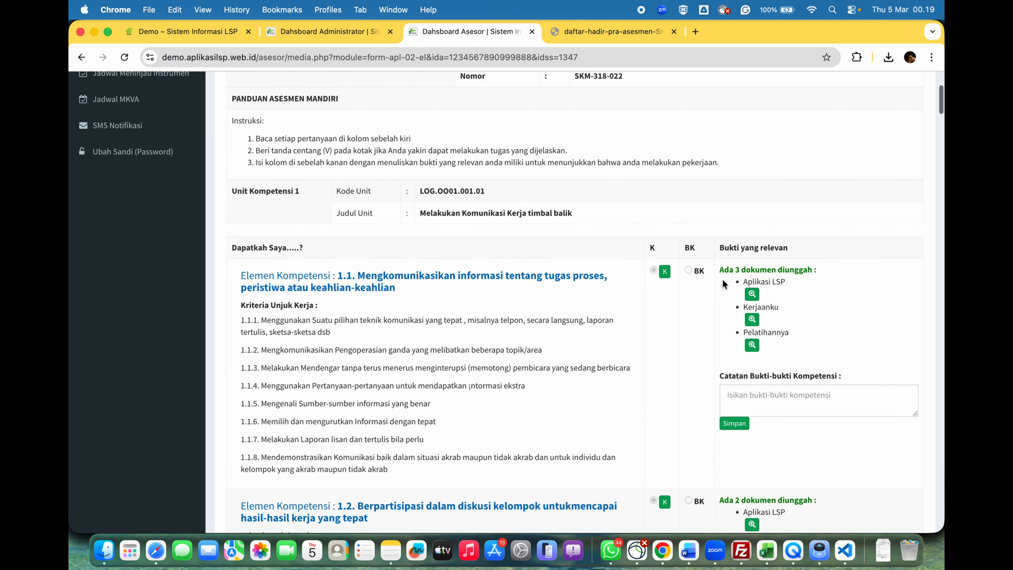
pyautogui.click(751, 294)
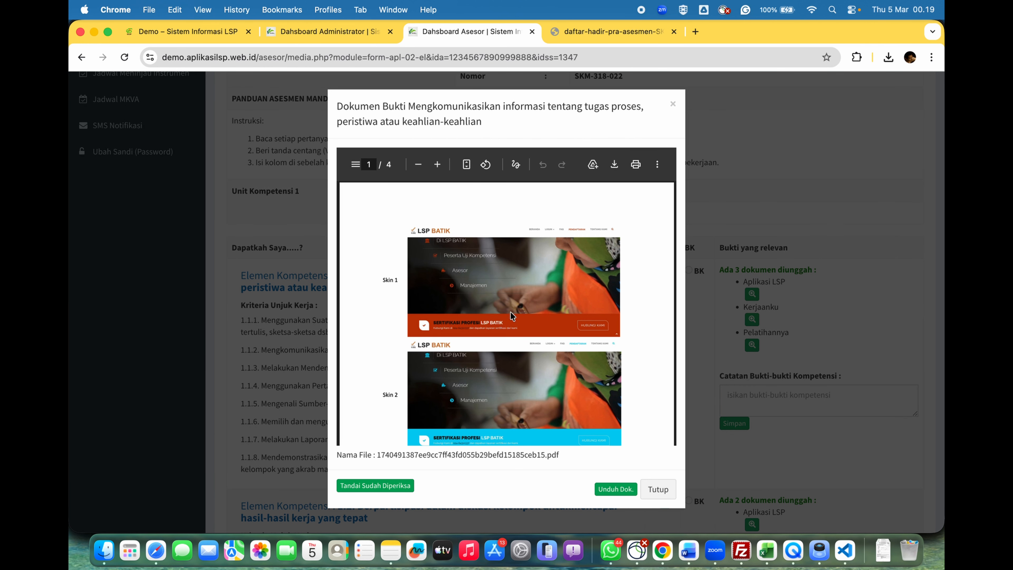
pyautogui.click(395, 486)
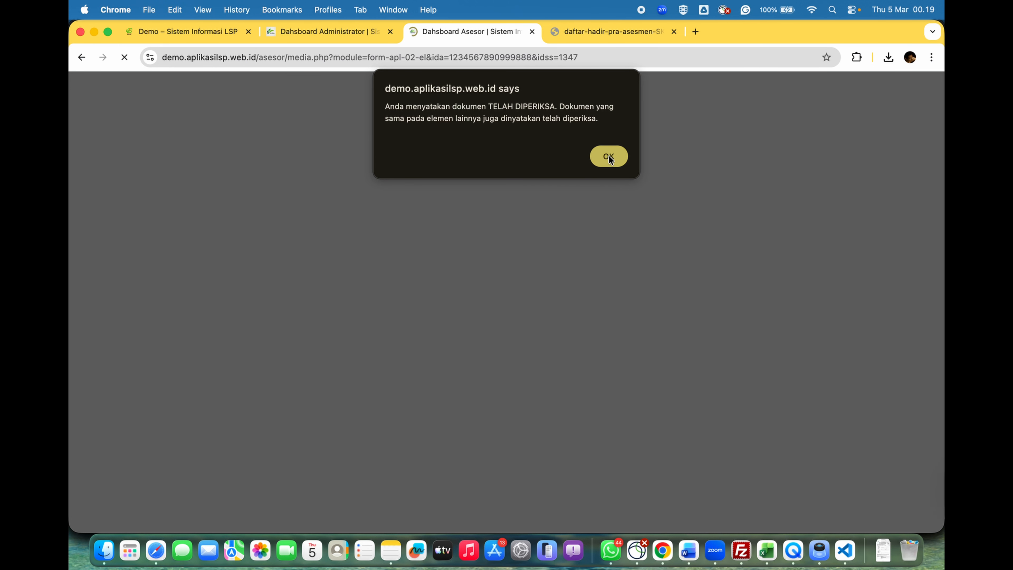
pyautogui.click(608, 157)
# Keep Verifikasi portofolio as the recommended assessment approach, draw the assessor signature on the FR.APL.02 form, and save the answers.
pyautogui.scroll(-9, 614, 360)
pyautogui.scroll(-9, 614, 361)
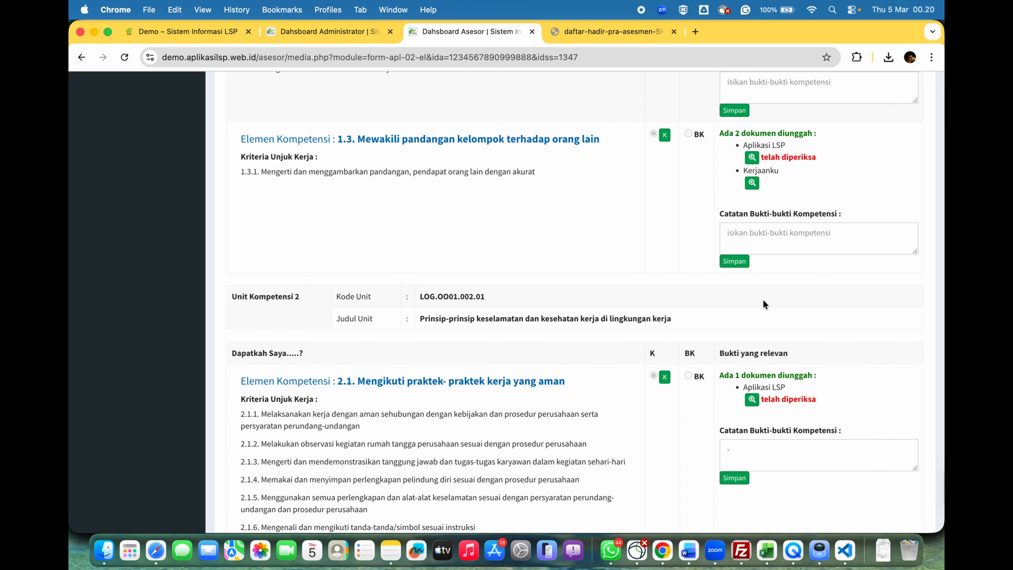
pyautogui.scroll(-20, 763, 301)
pyautogui.scroll(-20, 763, 303)
pyautogui.scroll(-20, 763, 304)
pyautogui.scroll(-20, 763, 300)
pyautogui.scroll(-10, 763, 299)
pyautogui.scroll(5, 763, 298)
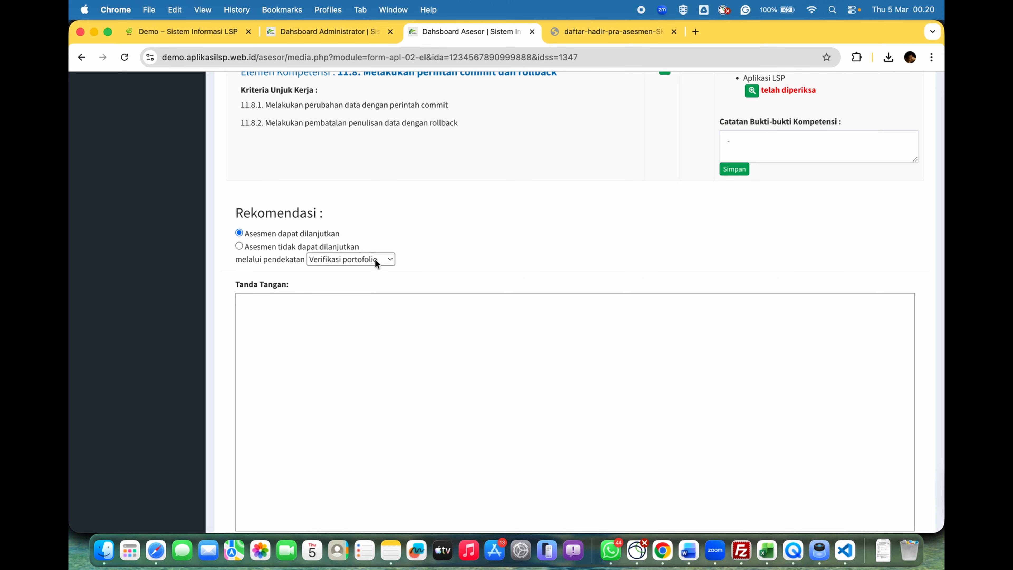
pyautogui.click(377, 262)
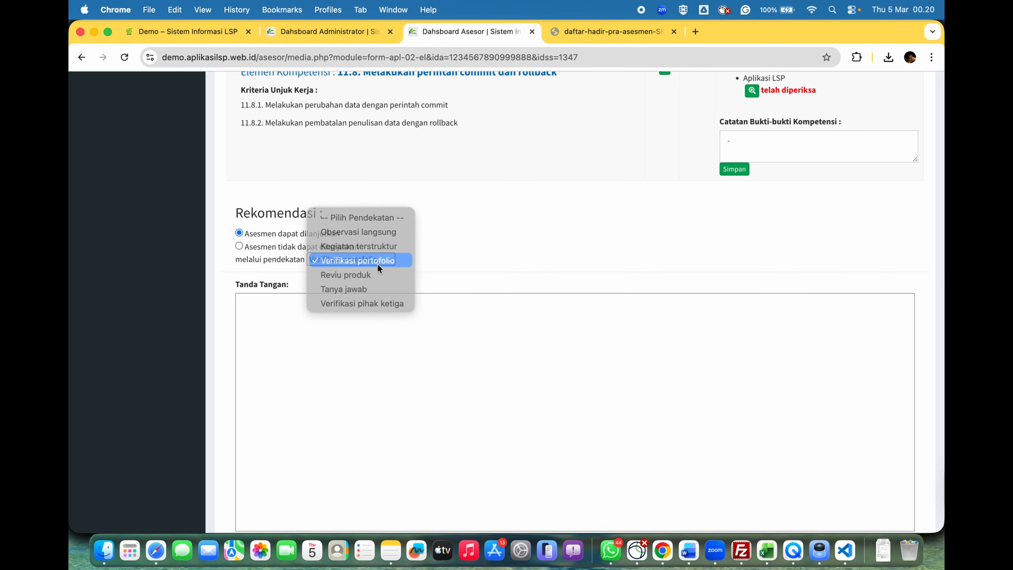
pyautogui.click(378, 264)
pyautogui.scroll(-4, 575, 238)
pyautogui.moveTo(413, 346); pyautogui.dragTo(560, 306)
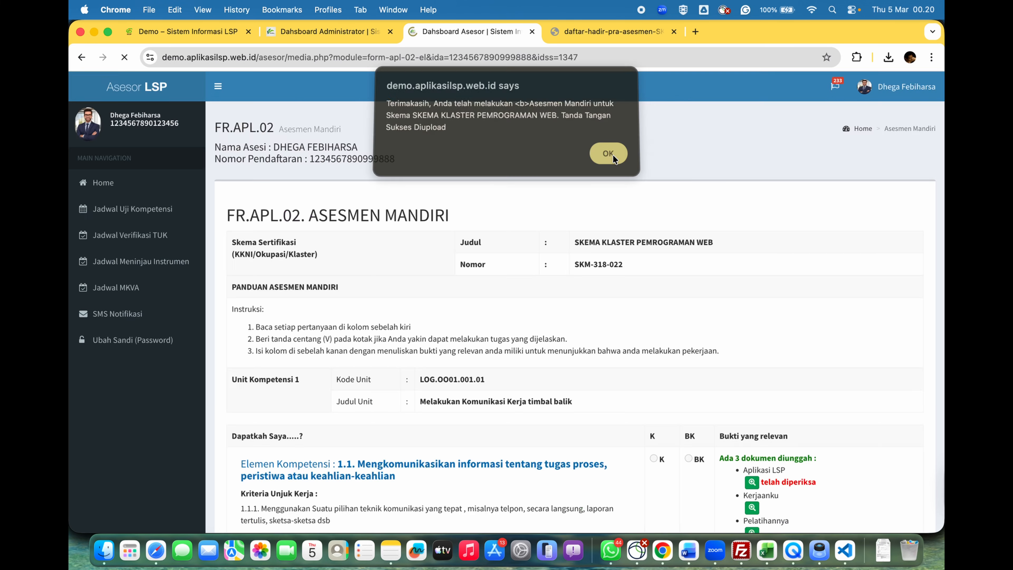
pyautogui.click(611, 154)
# Review the evidence entries and signature section of the saved FR.APL.02 form and return to the participants list.
pyautogui.scroll(15, 622, 210)
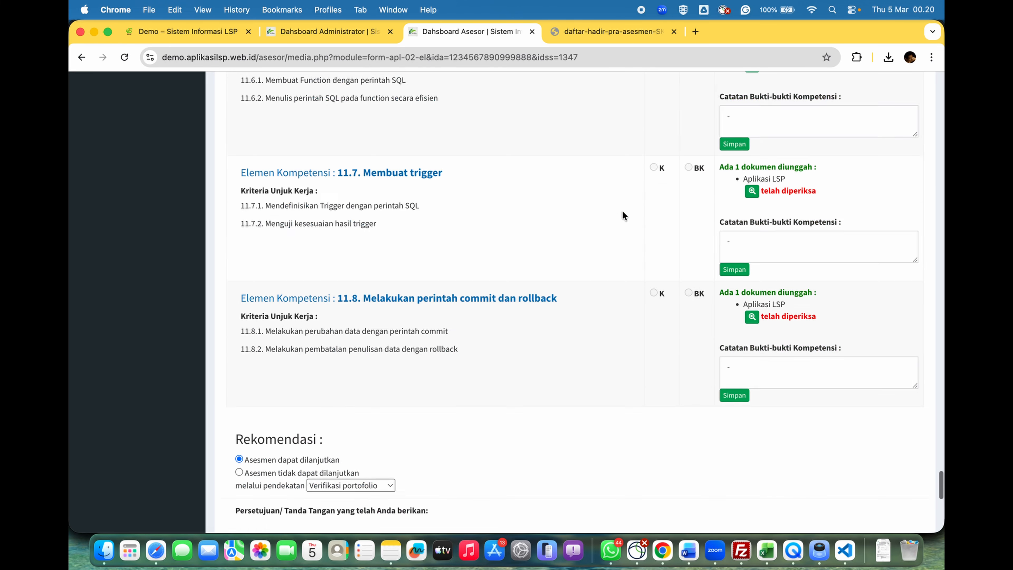
pyautogui.scroll(20, 622, 210)
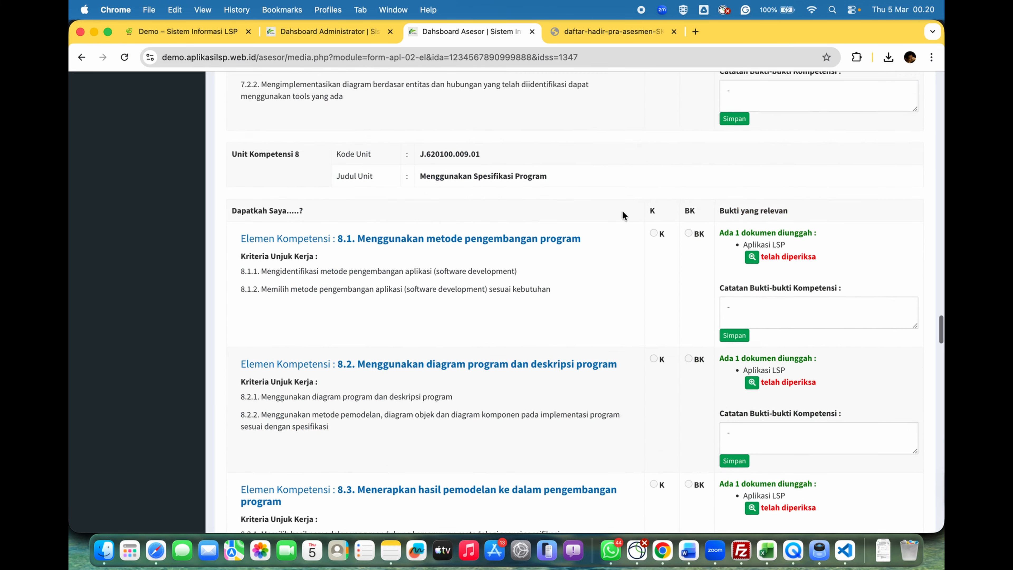
pyautogui.scroll(-20, 622, 215)
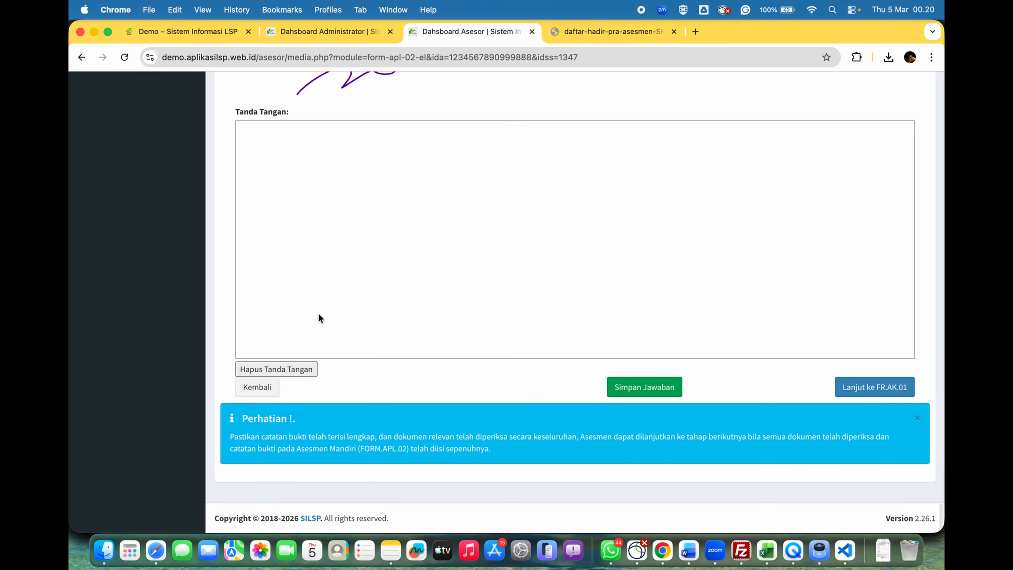
pyautogui.click(270, 388)
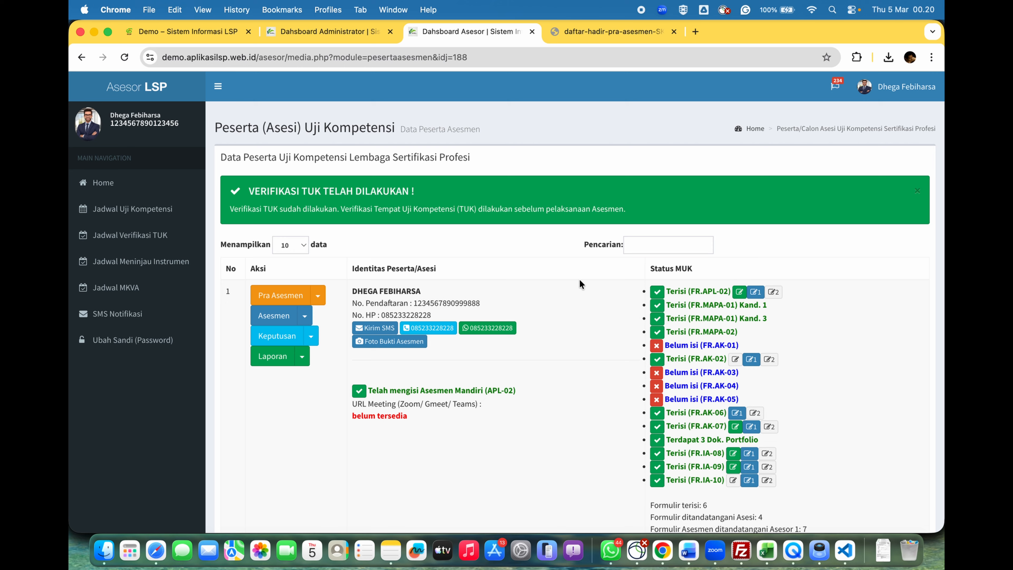
# View the upload form for the participant's assessment evidence photo and close it without choosing a file.
pyautogui.scroll(-2, 563, 293)
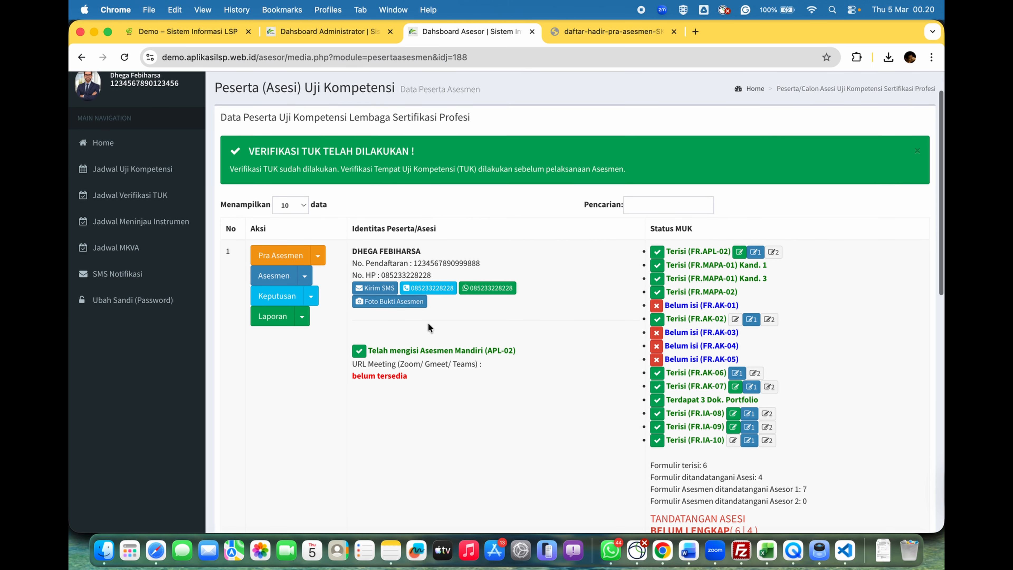
pyautogui.scroll(-2, 429, 327)
pyautogui.click(395, 268)
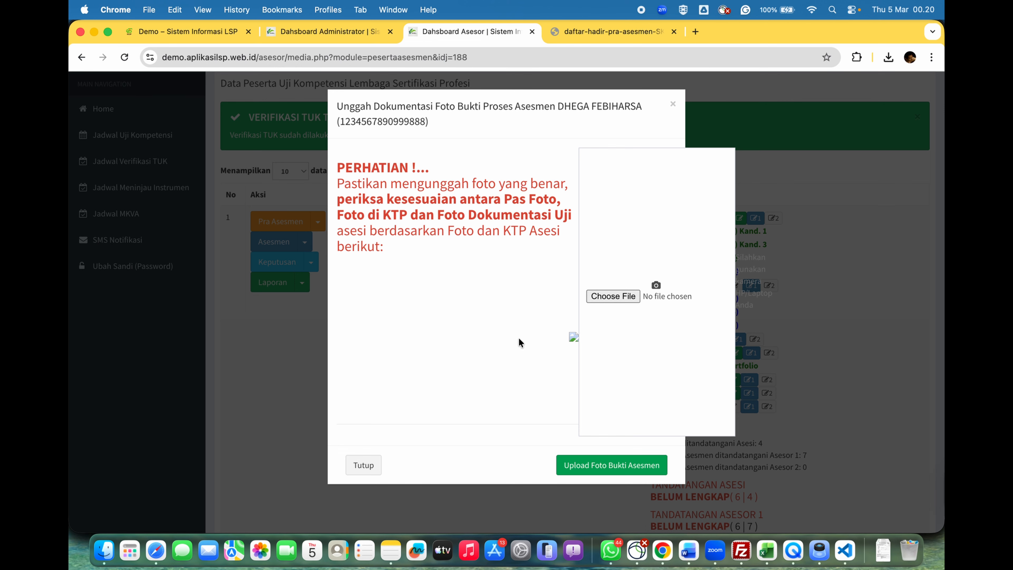
pyautogui.click(364, 465)
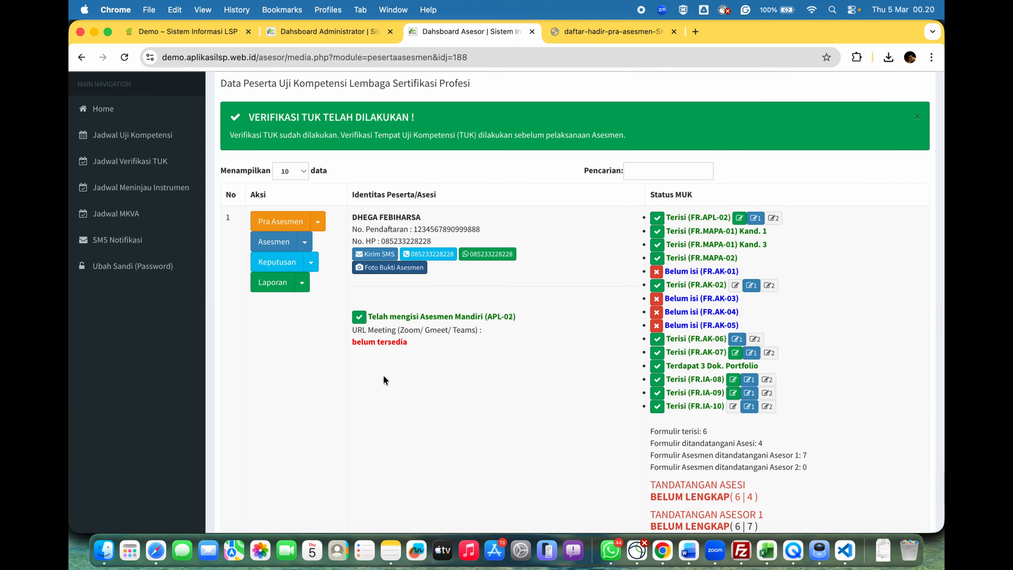
# Check the Pra Asesmen actions available for the participant.
pyautogui.scroll(3, 383, 379)
pyautogui.scroll(2, 401, 340)
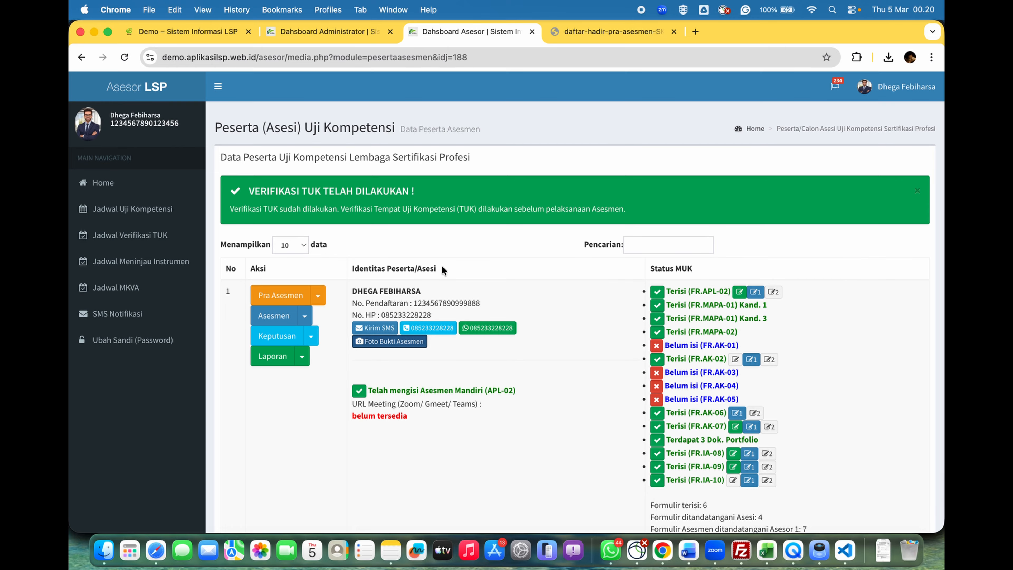
pyautogui.click(320, 299)
pyautogui.scroll(-5, 327, 443)
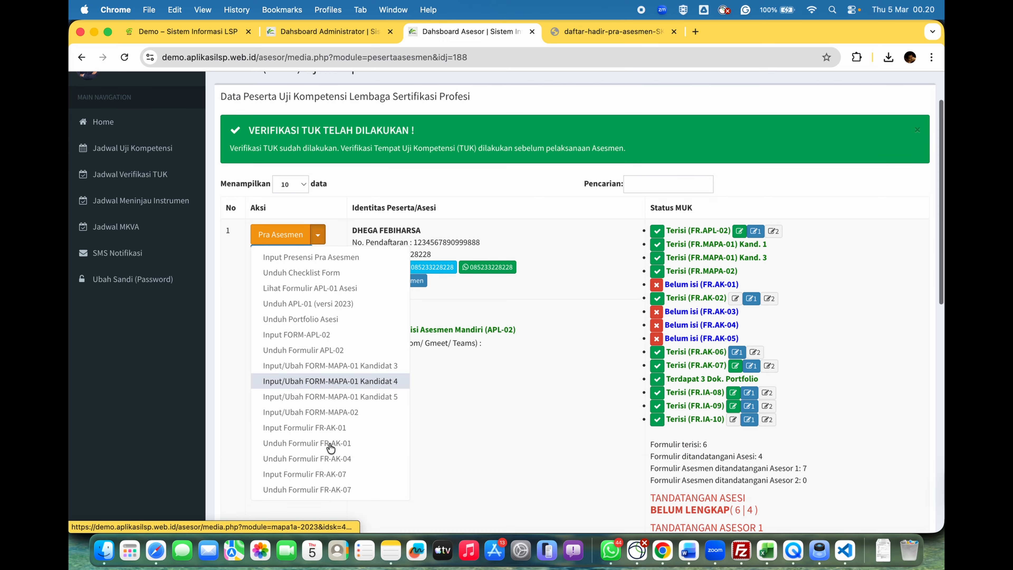
pyautogui.click(385, 274)
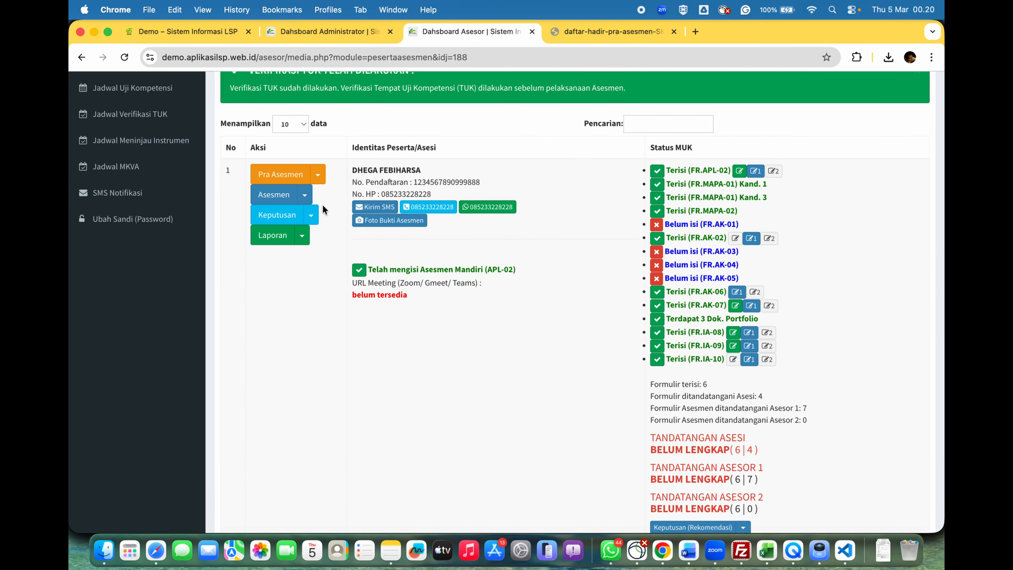
# Open the participant's FR-IA-08 input form and view the Aplikasi LSP document from the portfolio table.
pyautogui.click(304, 195)
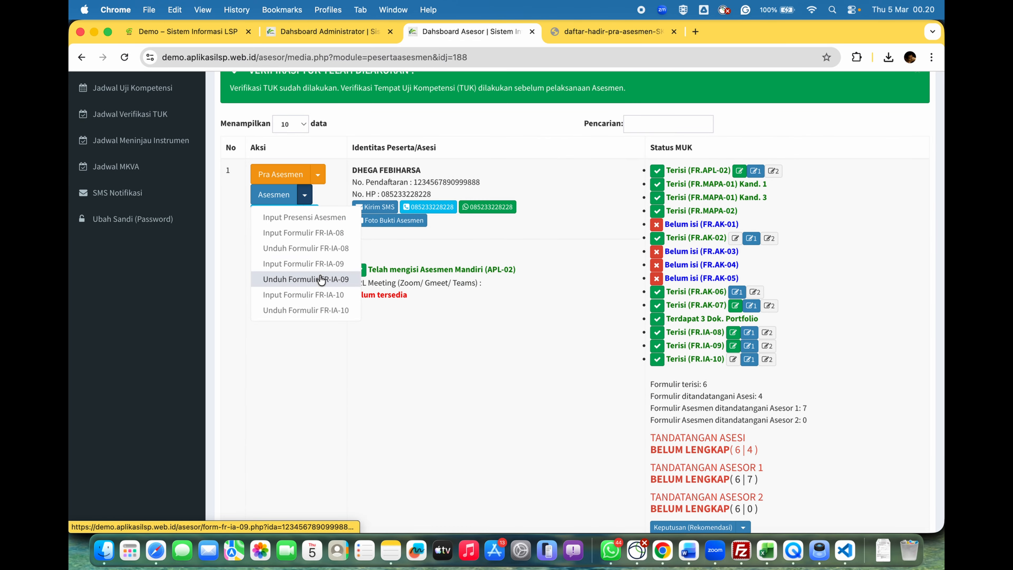
pyautogui.click(315, 232)
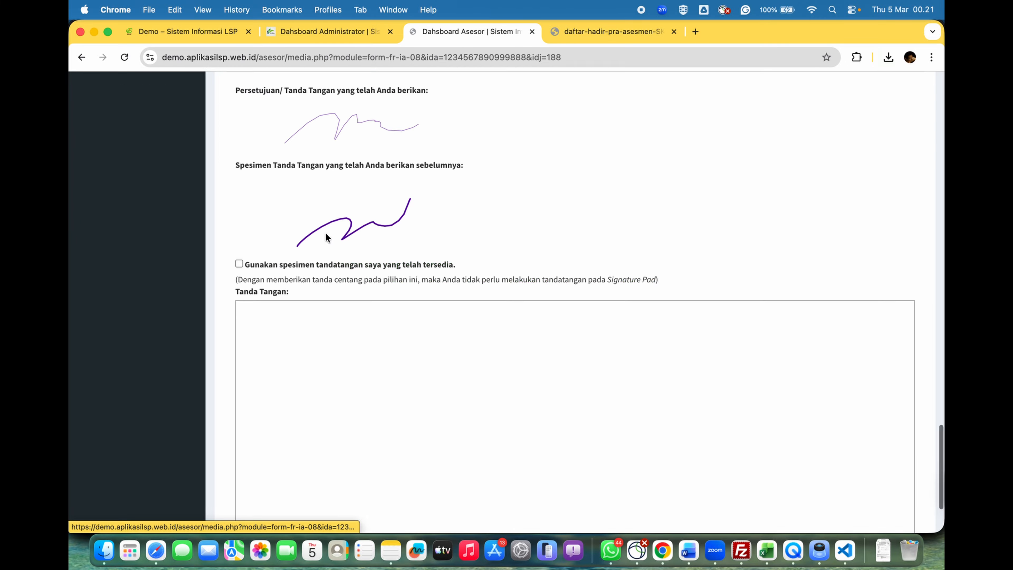
pyautogui.scroll(15, 407, 291)
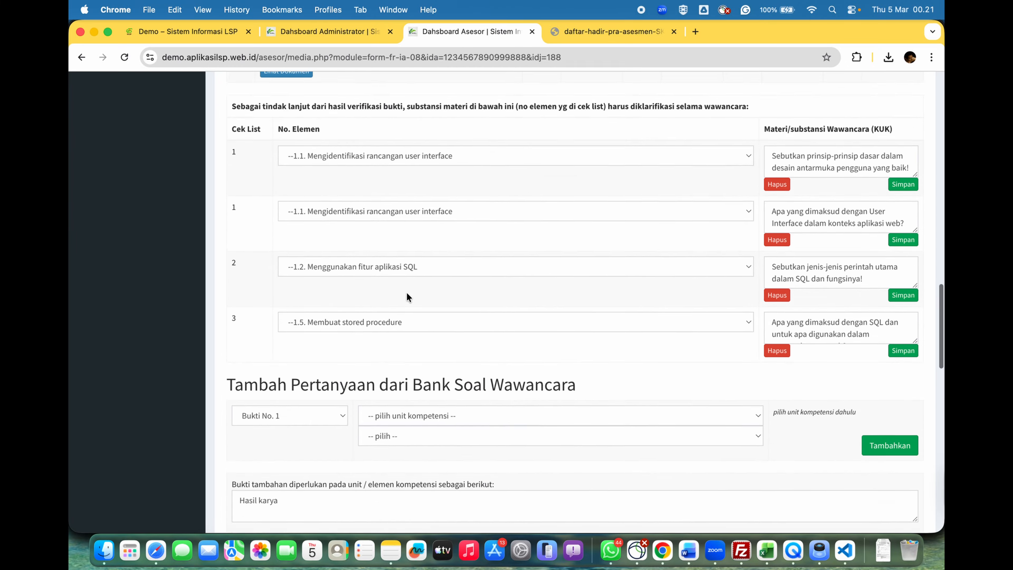
pyautogui.scroll(10, 573, 234)
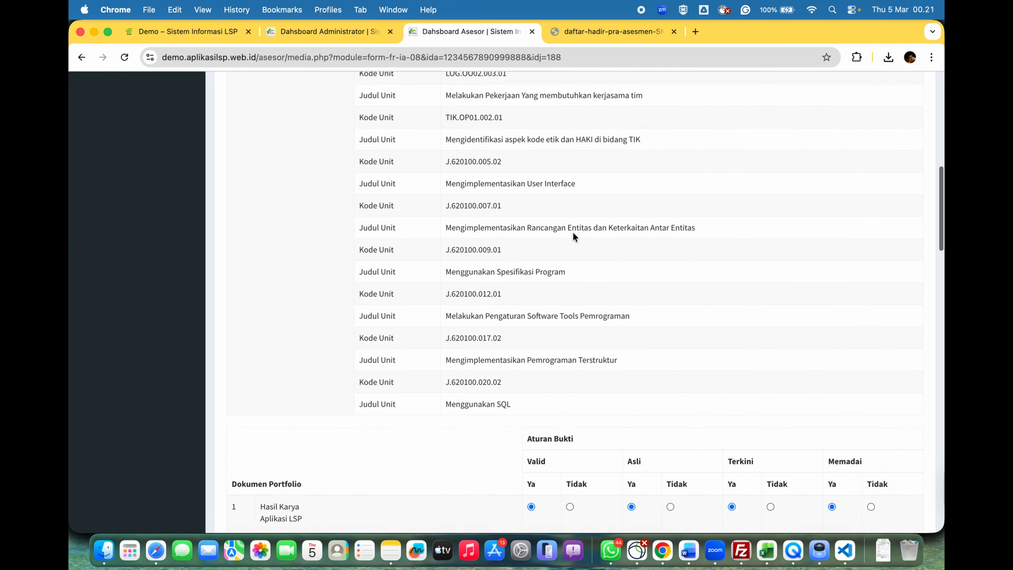
pyautogui.scroll(-8, 573, 235)
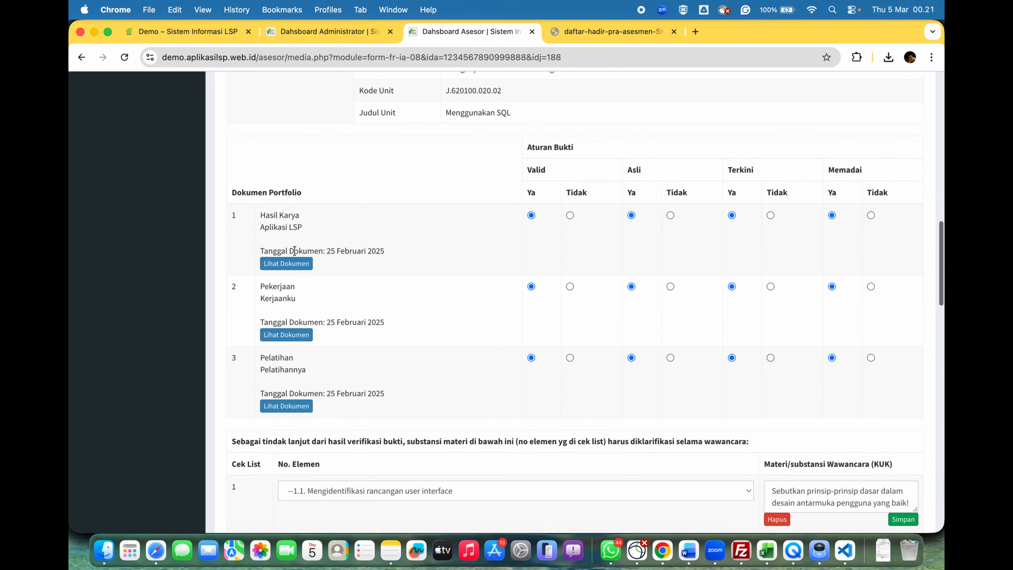
pyautogui.click(290, 264)
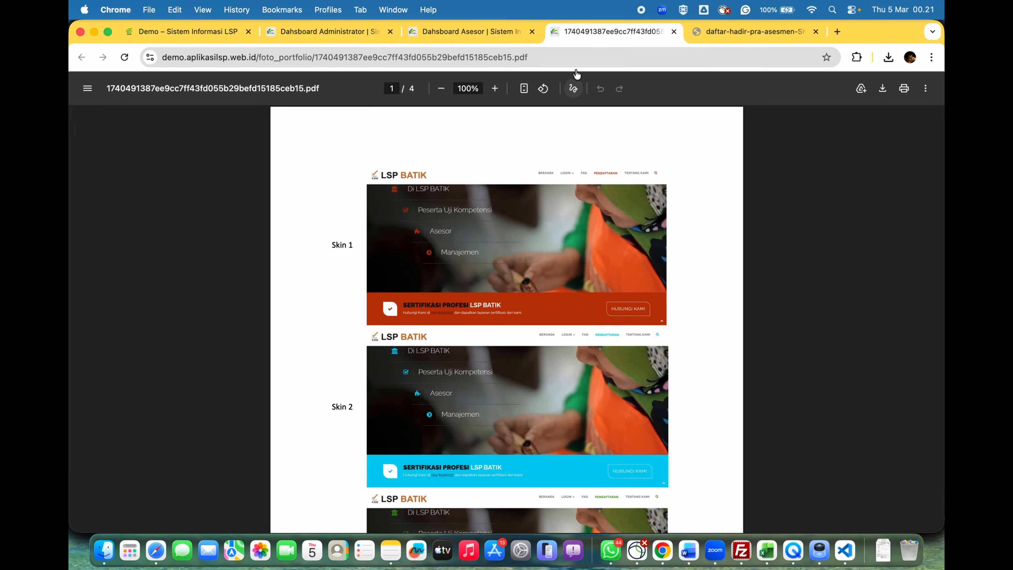
pyautogui.click(671, 32)
# Add the interview-bank question on what User Interface means for web applications to Bukti No. 2, using unit J.620100.005.02 and Elemen 1.
pyautogui.scroll(-10, 497, 280)
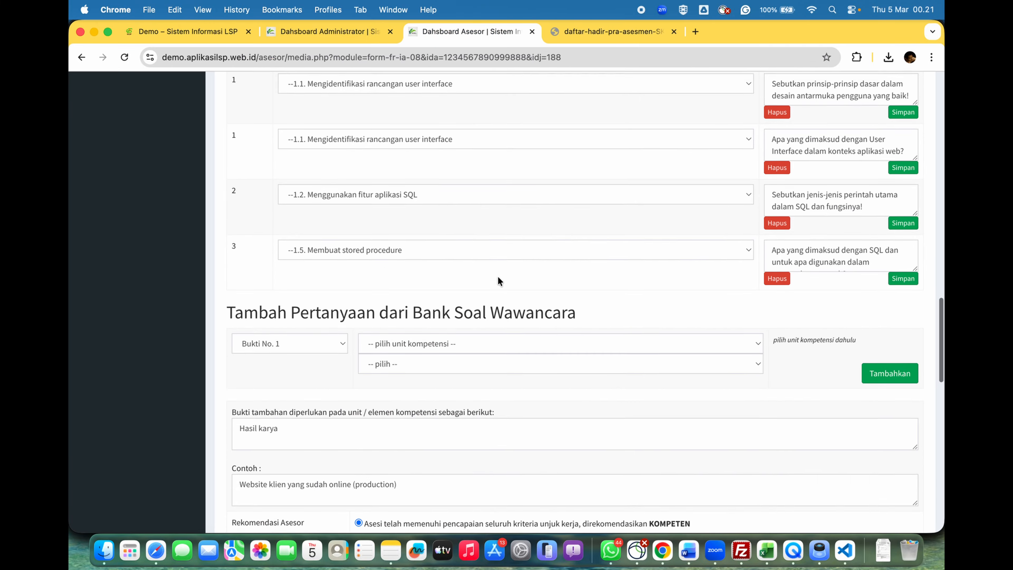
pyautogui.scroll(3, 497, 276)
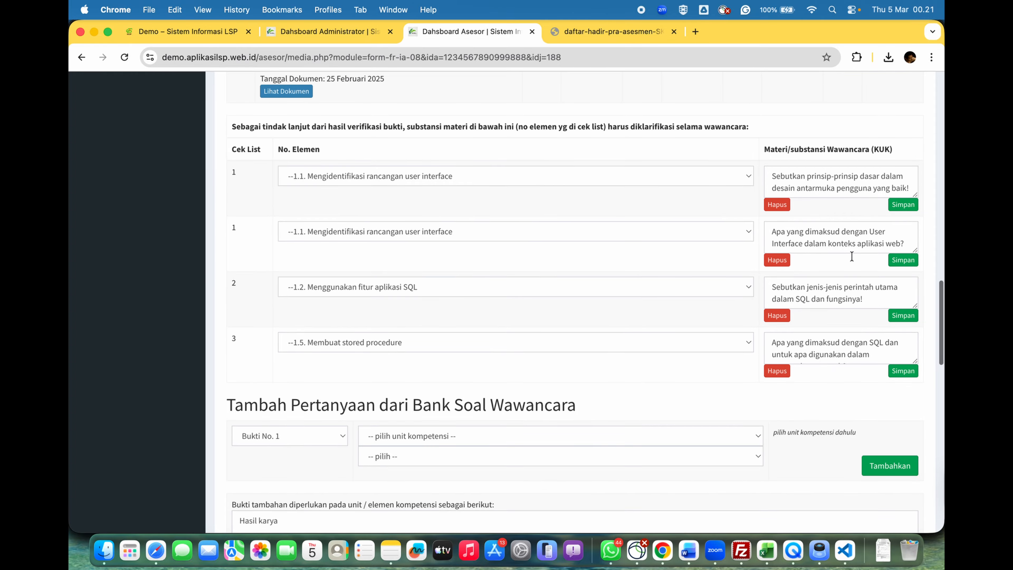
pyautogui.scroll(-8, 637, 266)
pyautogui.scroll(6, 636, 266)
pyautogui.scroll(-1, 637, 262)
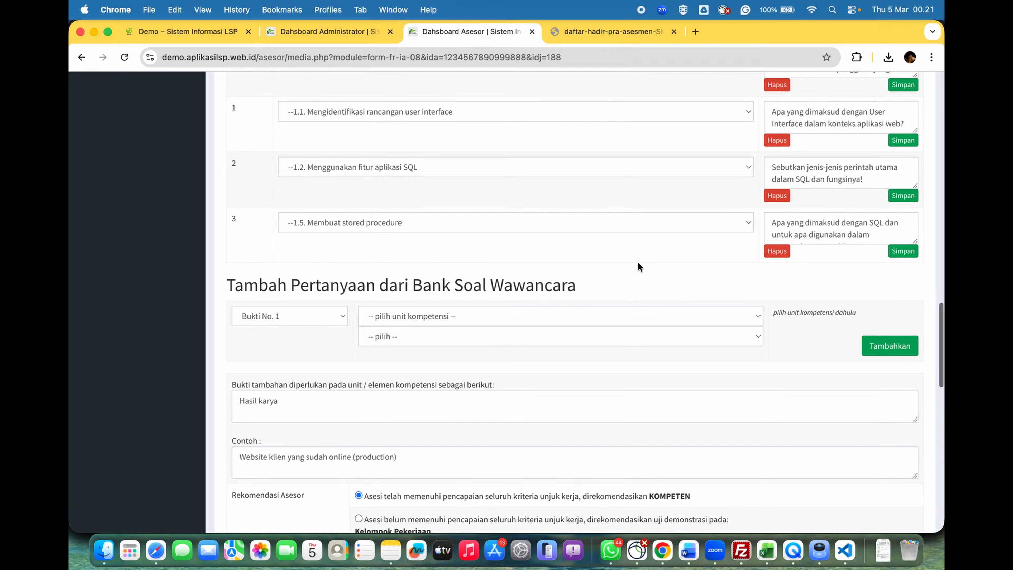
pyautogui.click(331, 310)
pyautogui.click(326, 326)
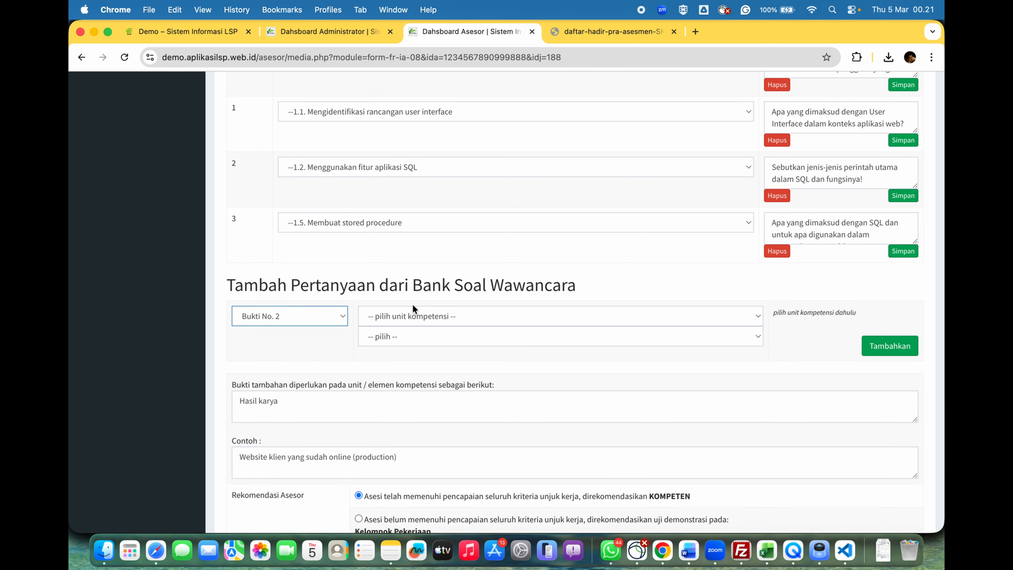
pyautogui.click(425, 313)
pyautogui.click(430, 327)
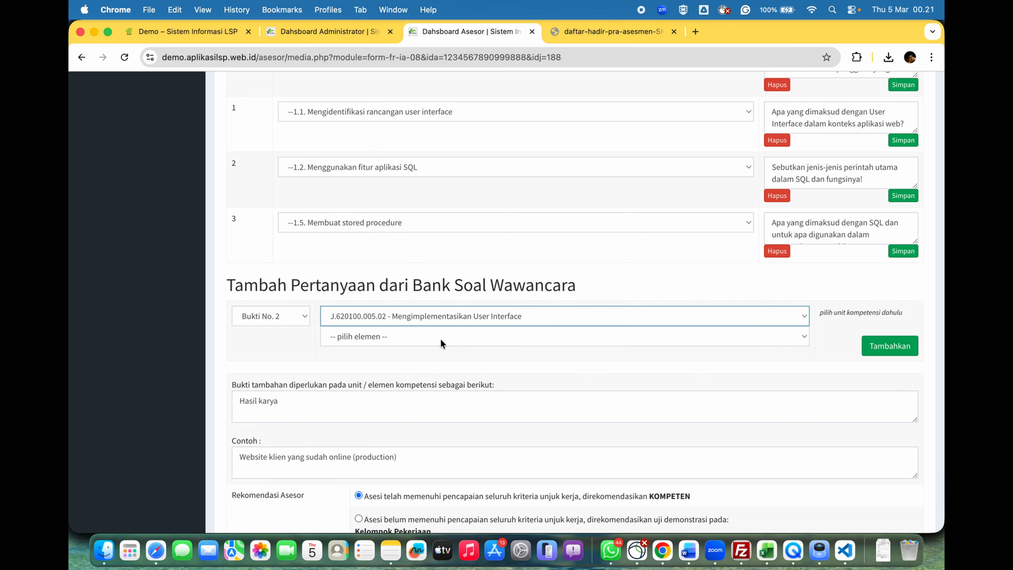
pyautogui.click(440, 338)
pyautogui.click(441, 350)
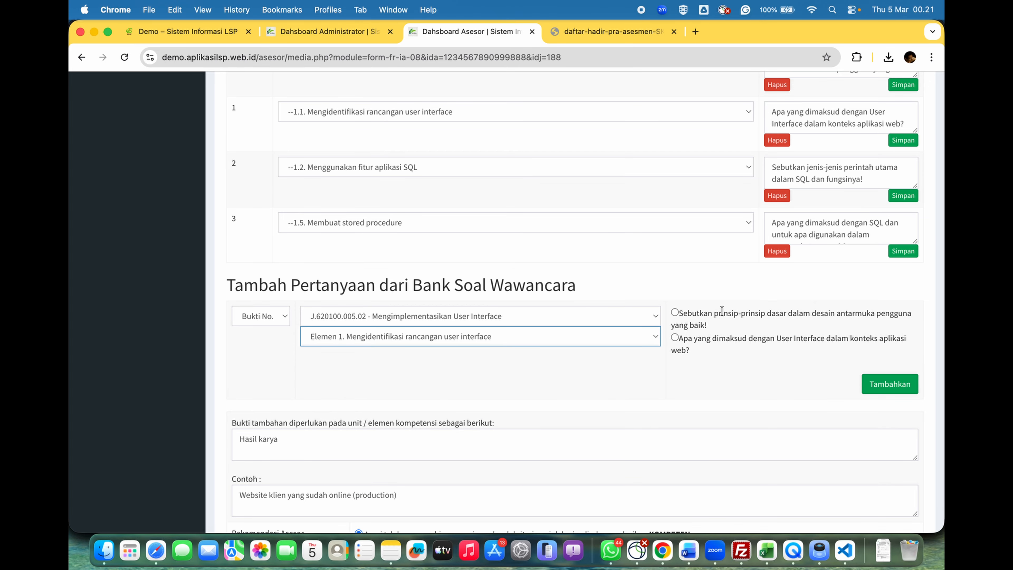
pyautogui.click(675, 338)
pyautogui.click(892, 385)
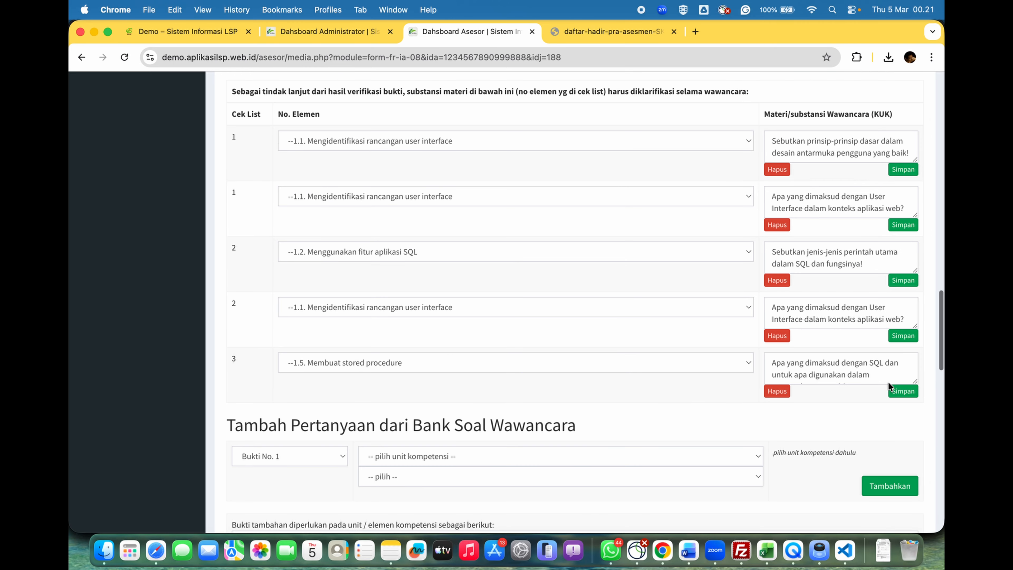
# Choose to sign the FR-IA-08 form with the assessor's existing signature specimen.
pyautogui.scroll(-10, 838, 330)
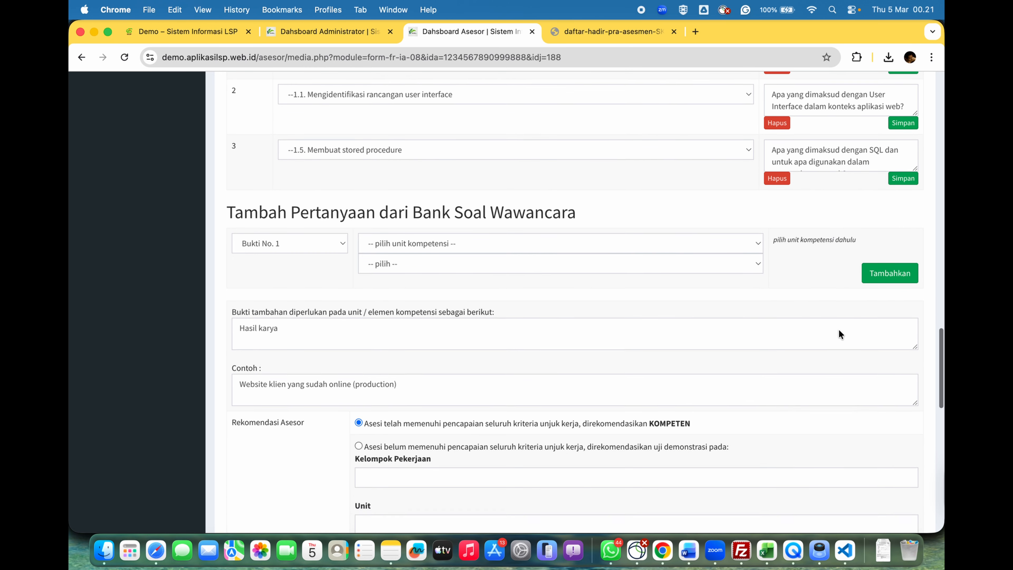
pyautogui.scroll(-8, 838, 330)
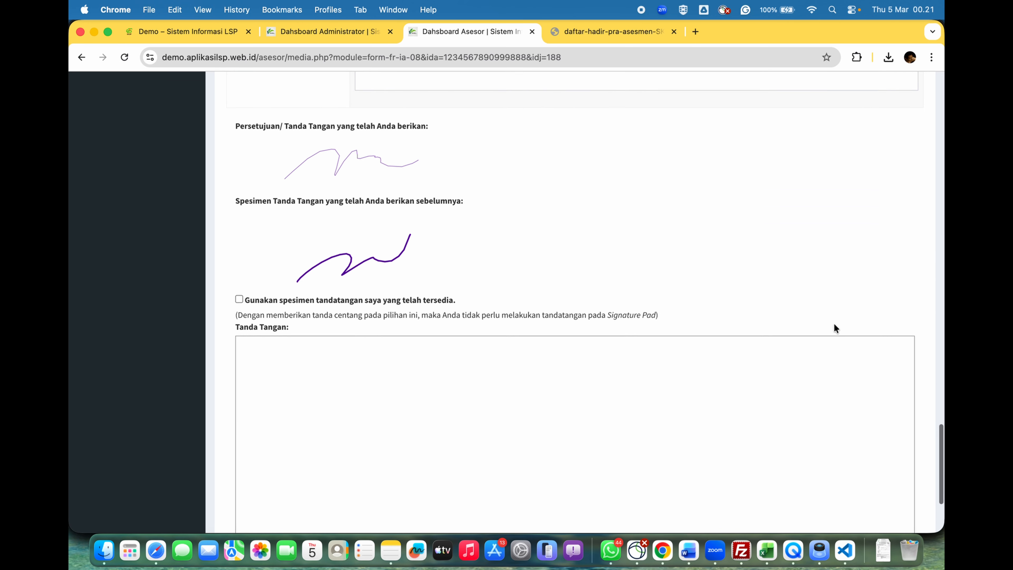
pyautogui.click(239, 225)
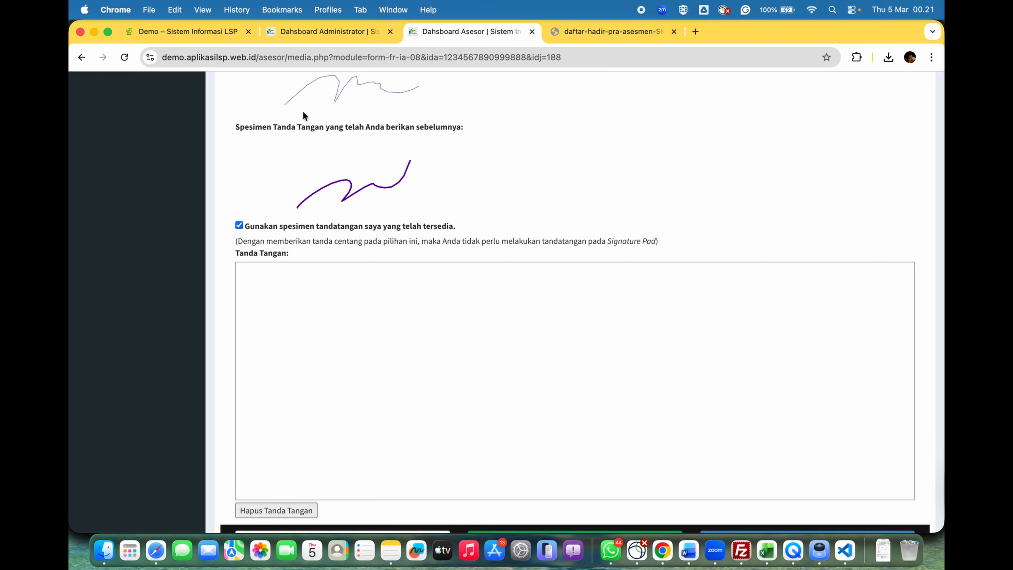
# Try a freehand signature on the FR-IA-08 signature pad and clear it.
pyautogui.scroll(-3, 418, 285)
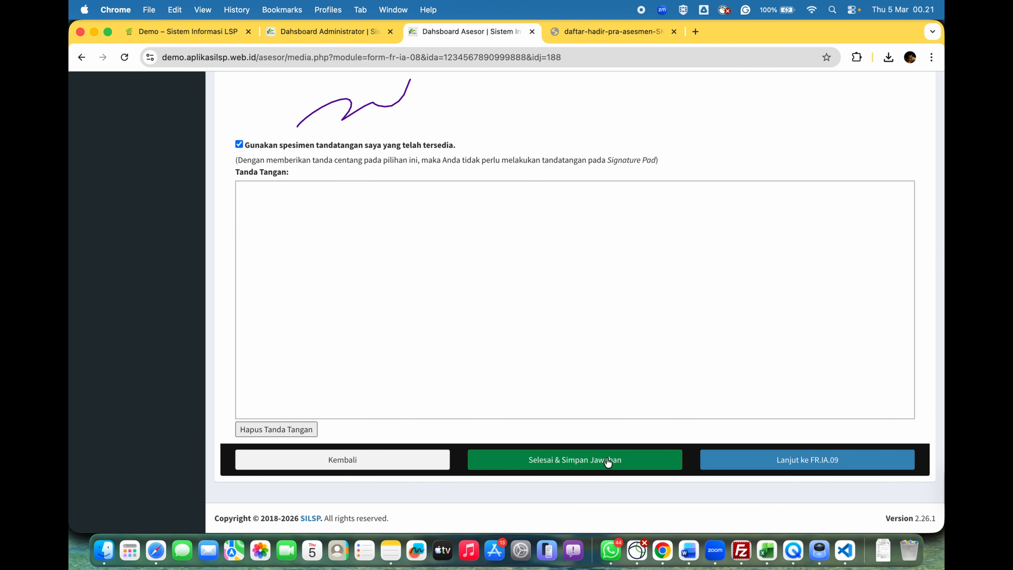
pyautogui.moveTo(464, 317)
pyautogui.mouseDown()
pyautogui.moveTo(550, 265)
pyautogui.moveTo(734, 263)
pyautogui.mouseUp()
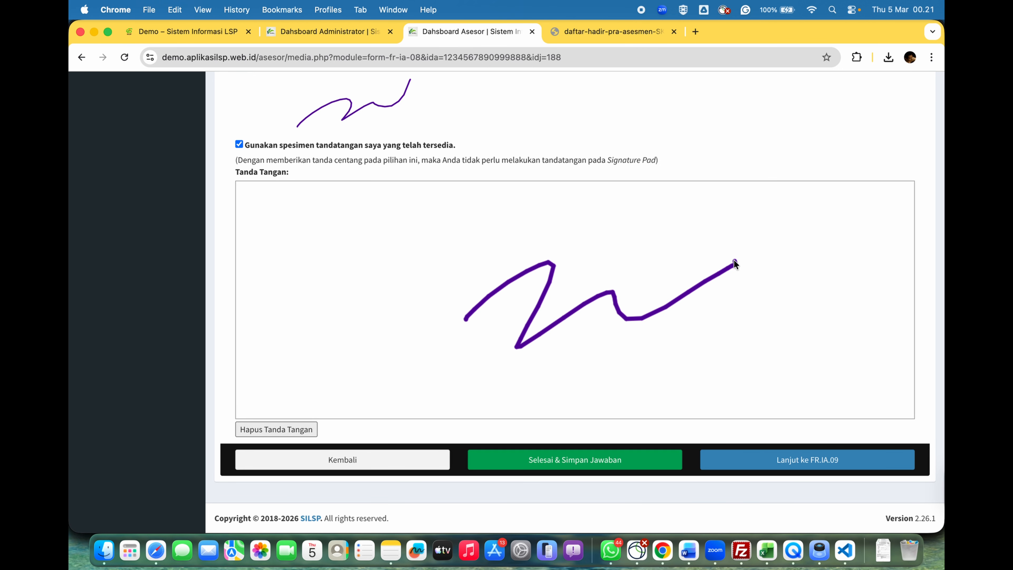
pyautogui.click(307, 429)
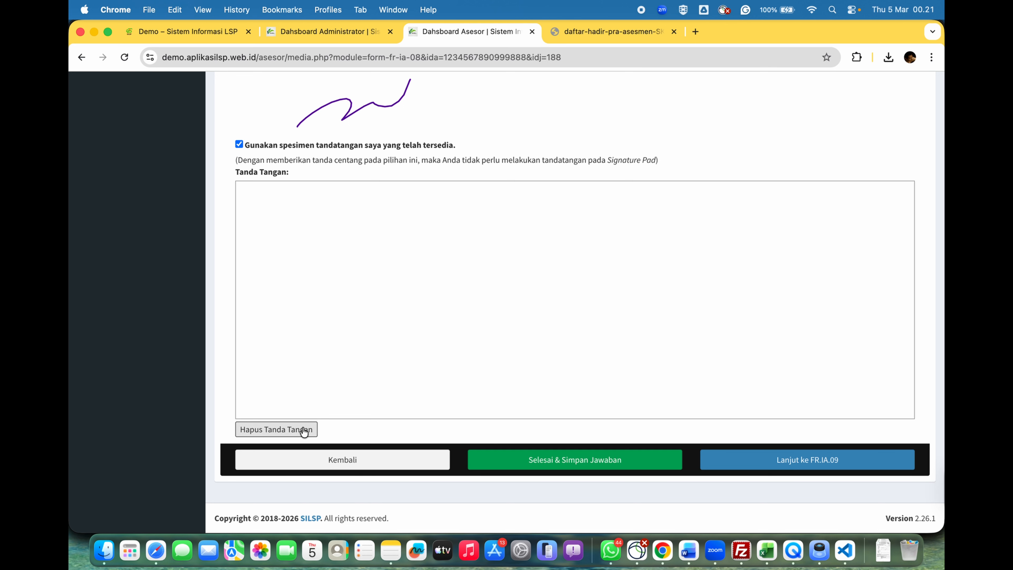
# Leave the FR-IA-08 form without saving and look through the participant's Status MUK list.
pyautogui.click(340, 464)
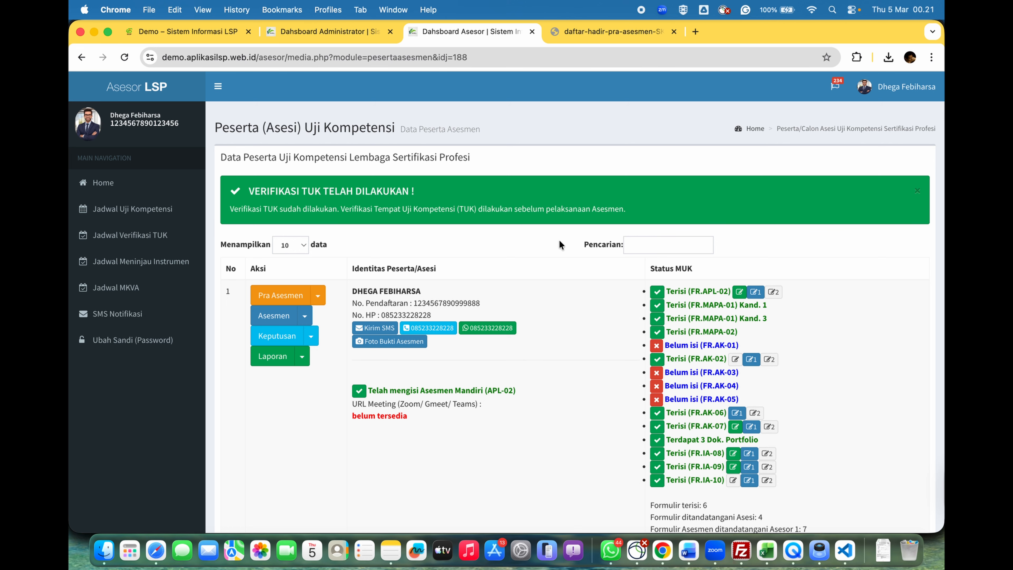
pyautogui.scroll(-10, 560, 240)
pyautogui.scroll(10, 559, 241)
# Switch to the administrator dashboard and review the January monthly certification report per scheme.
pyautogui.click(334, 32)
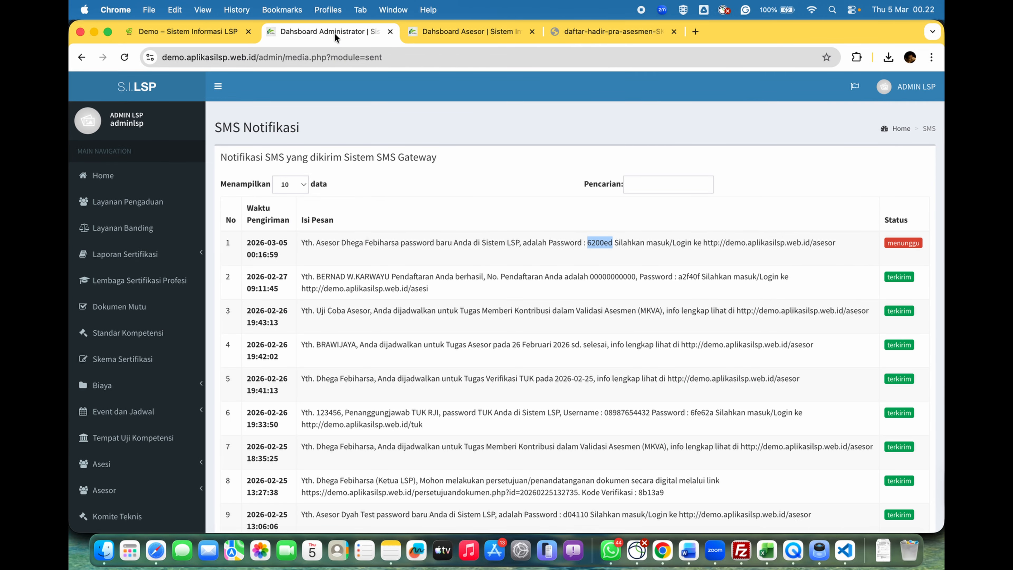
pyautogui.click(163, 255)
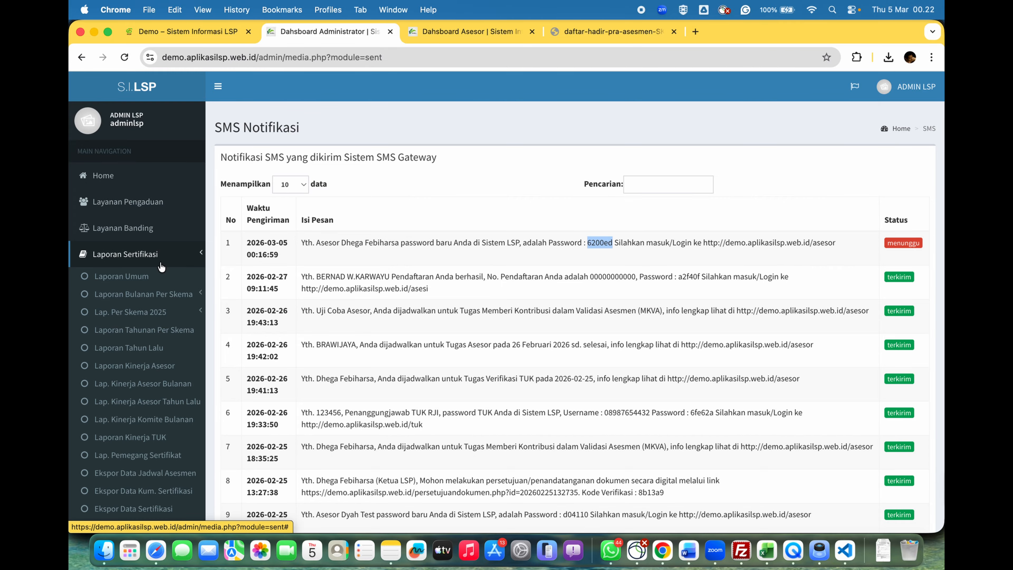
pyautogui.click(160, 294)
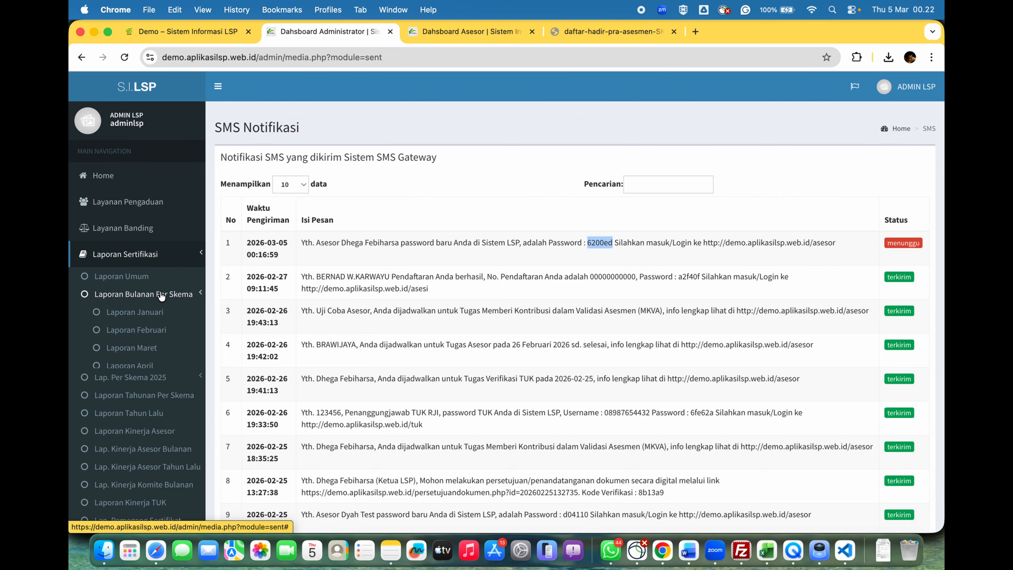
pyautogui.click(149, 314)
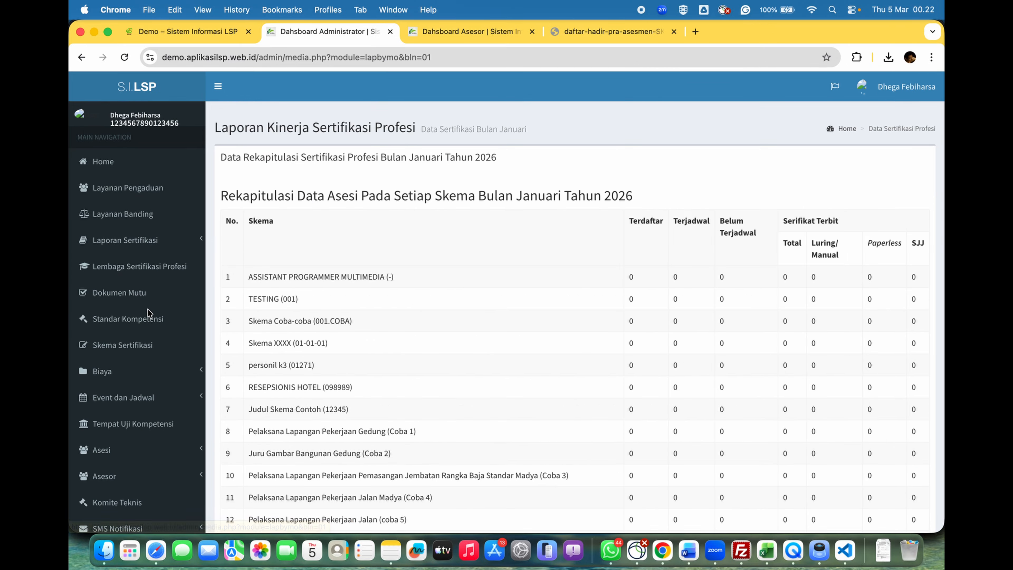
pyautogui.scroll(-10, 525, 324)
pyautogui.scroll(-5, 526, 327)
pyautogui.scroll(20, 525, 326)
pyautogui.scroll(2, 525, 329)
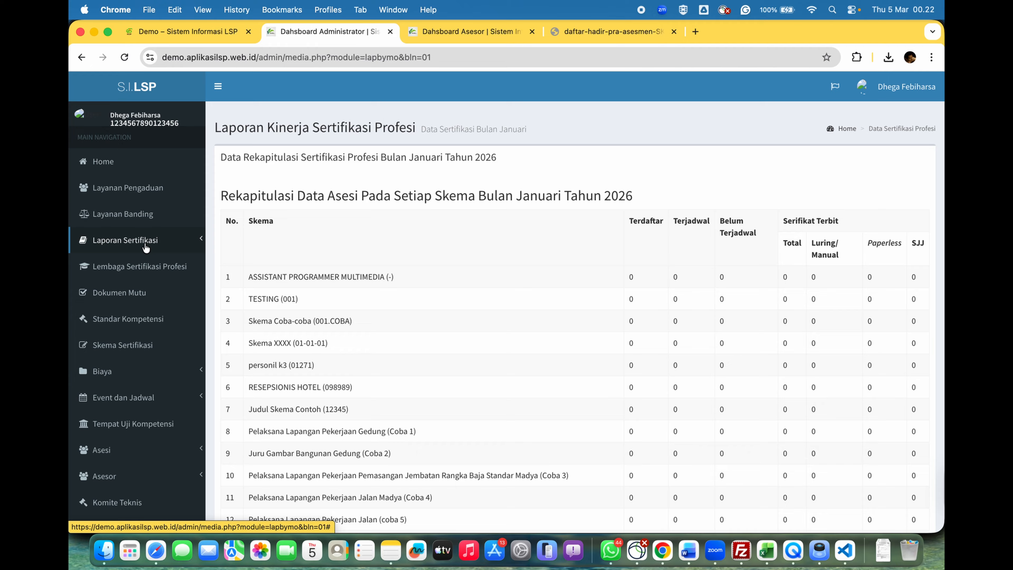
pyautogui.click(155, 399)
pyautogui.scroll(-3, 156, 404)
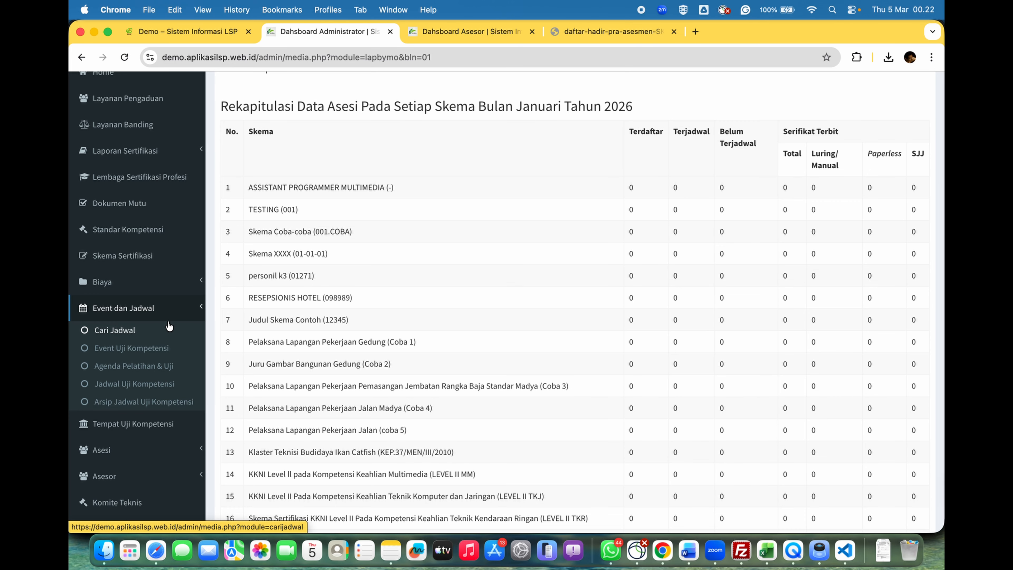
pyautogui.click(184, 308)
pyautogui.scroll(3, 185, 310)
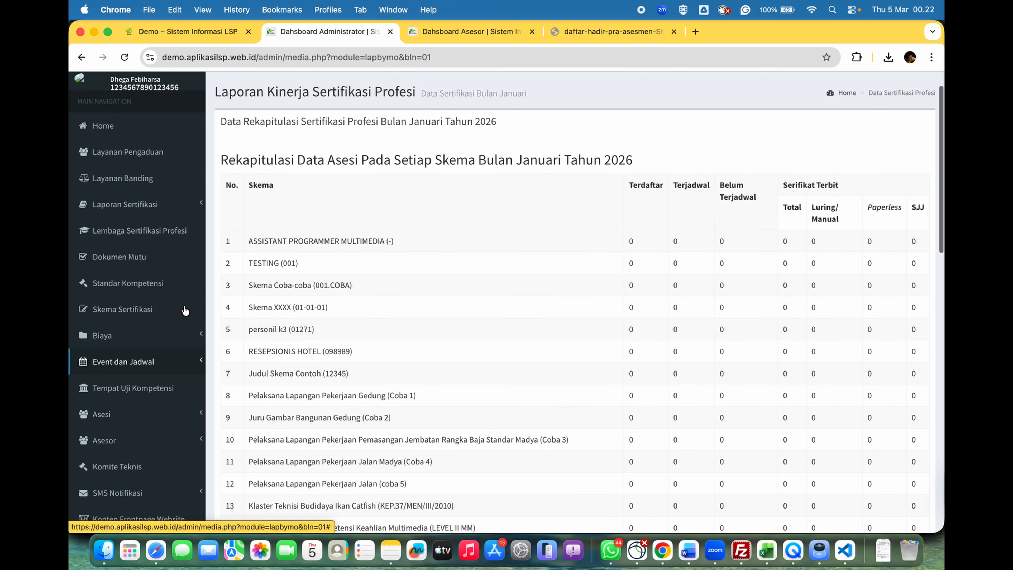
# Open the administrator home page and review its registration, assessment progress, gender and age group charts.
pyautogui.click(104, 163)
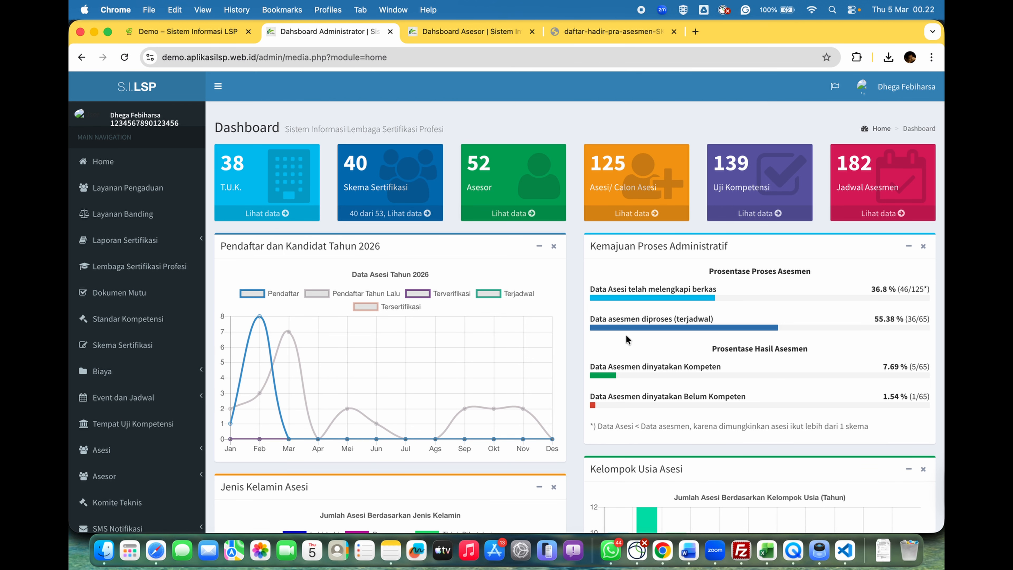
pyautogui.scroll(-3, 626, 337)
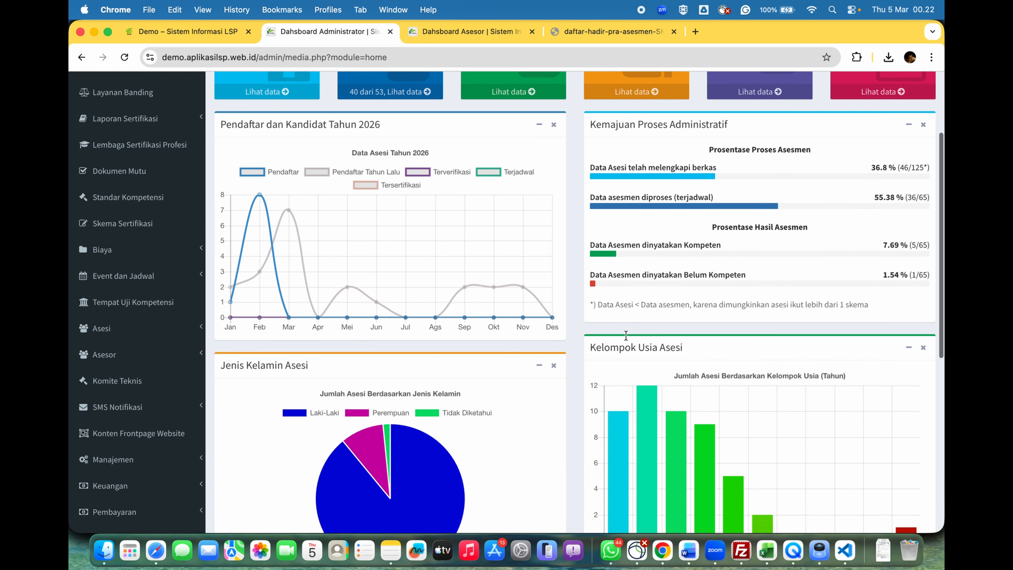
pyautogui.scroll(-9, 626, 334)
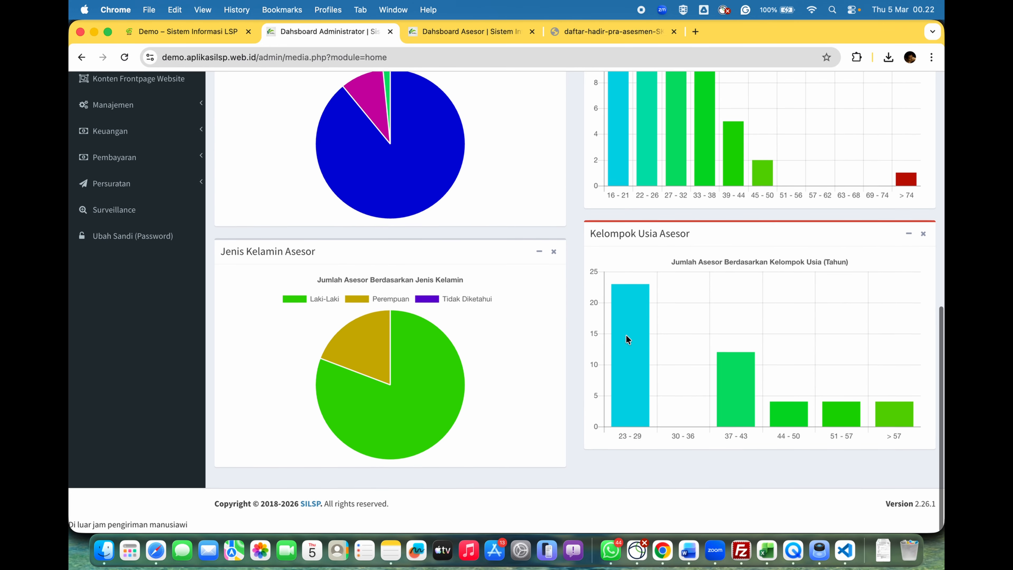
pyautogui.scroll(6, 627, 337)
pyautogui.scroll(2, 626, 335)
pyautogui.scroll(-4, 627, 335)
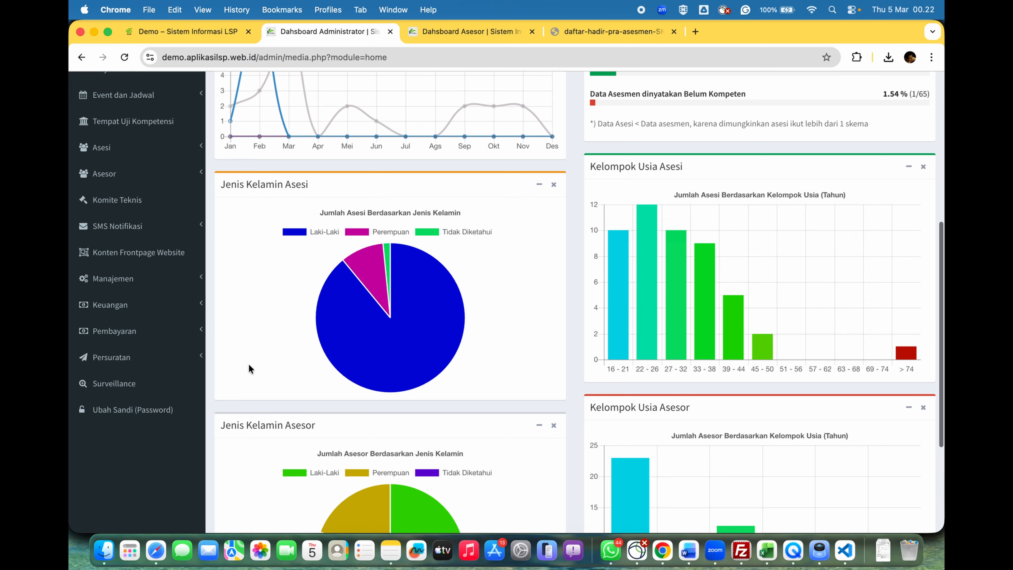
# Open the Data Persuratan overview and review its incoming and outgoing letter statistics.
pyautogui.click(162, 358)
pyautogui.scroll(-4, 163, 362)
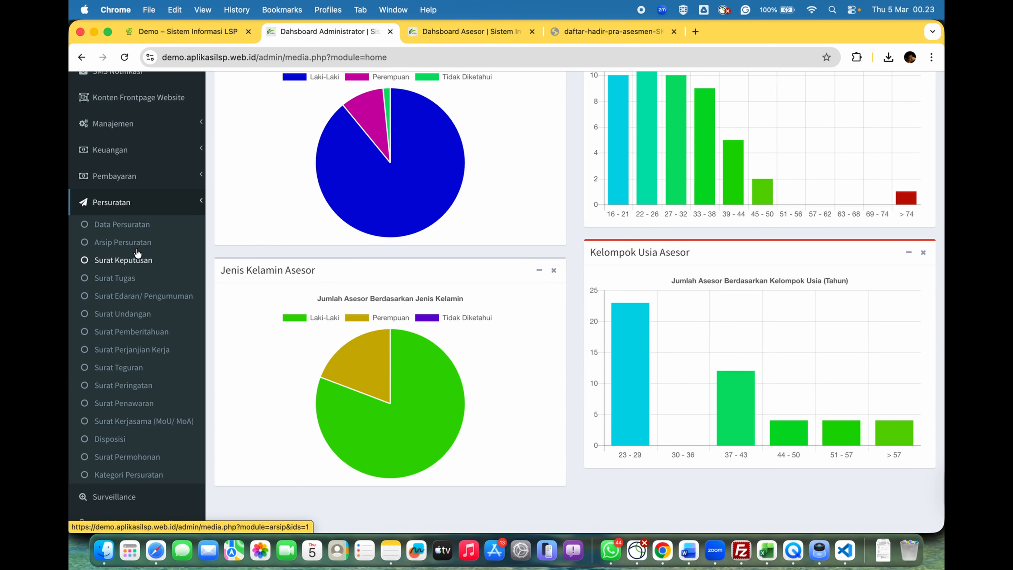
pyautogui.click(123, 225)
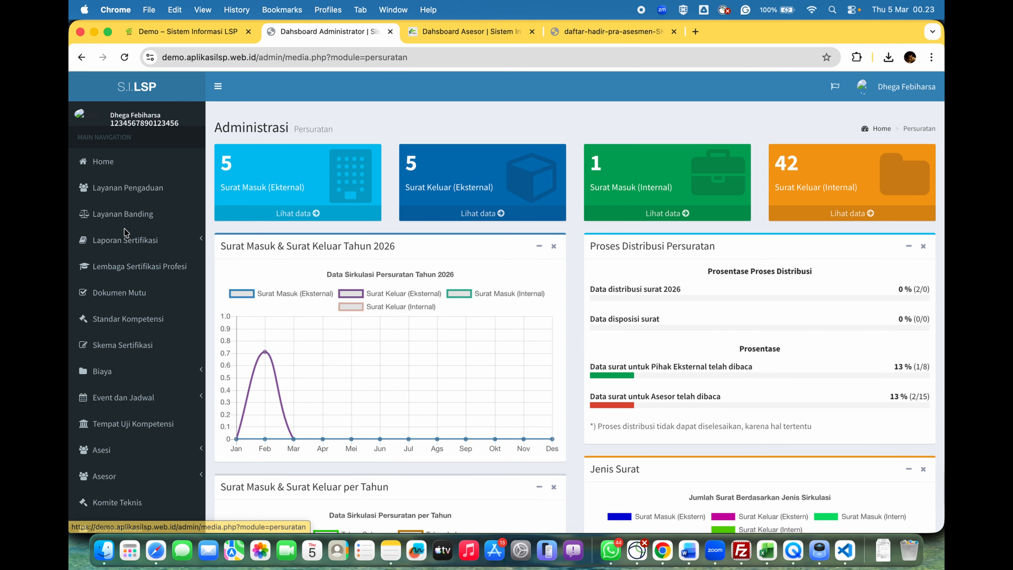
pyautogui.scroll(-9, 236, 337)
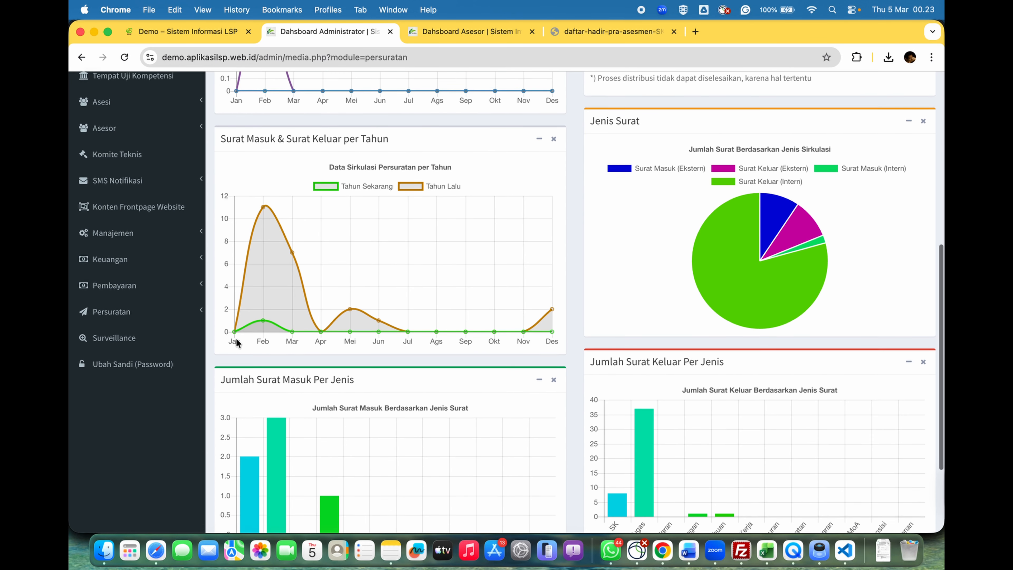
pyautogui.scroll(4, 413, 246)
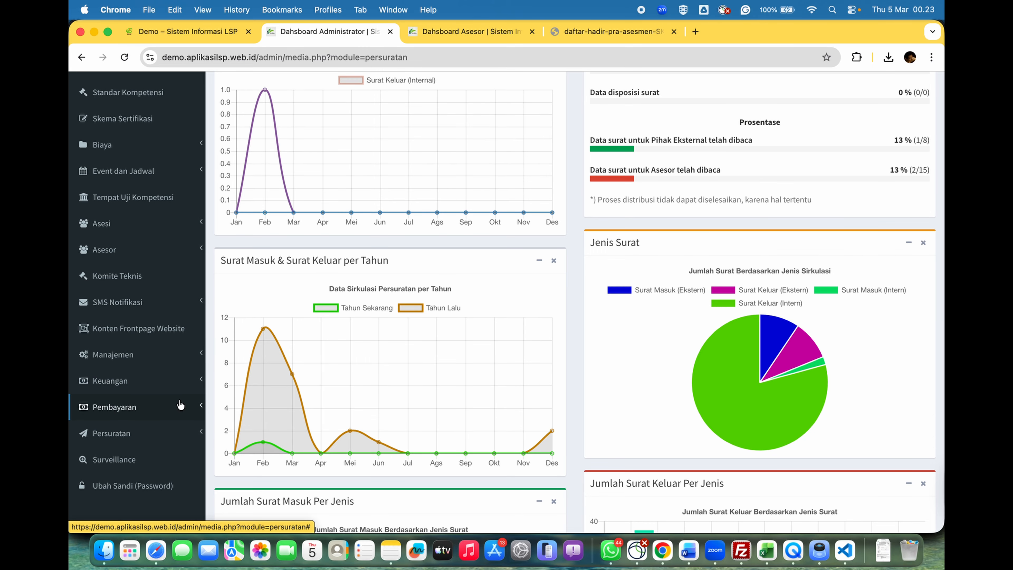
# Search the Arsip Persuratan for "SK" and view the document of the Penetapan Asesor Skema Periode 2021-2024 letter.
pyautogui.click(174, 433)
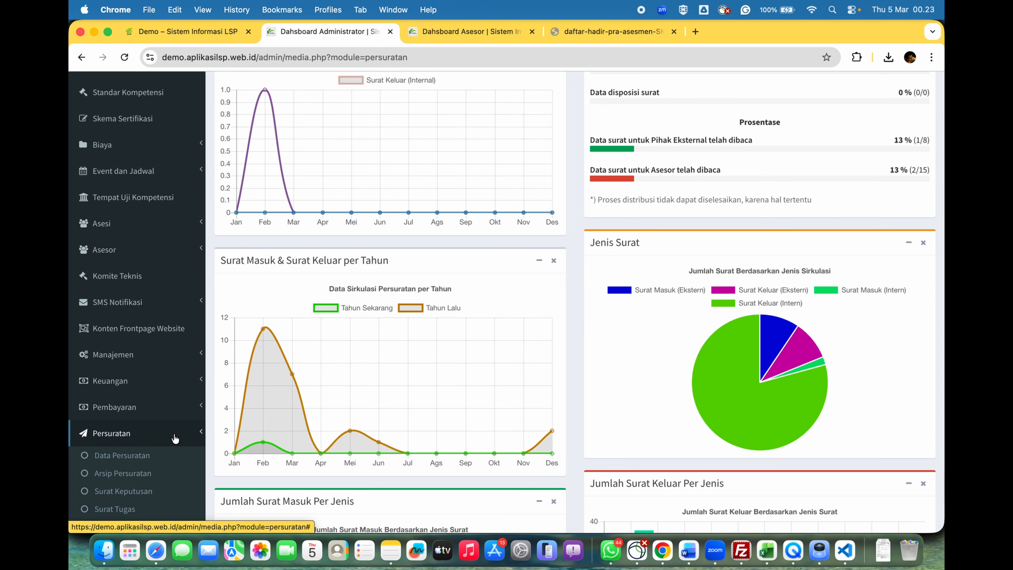
pyautogui.scroll(-1, 137, 453)
pyautogui.click(136, 453)
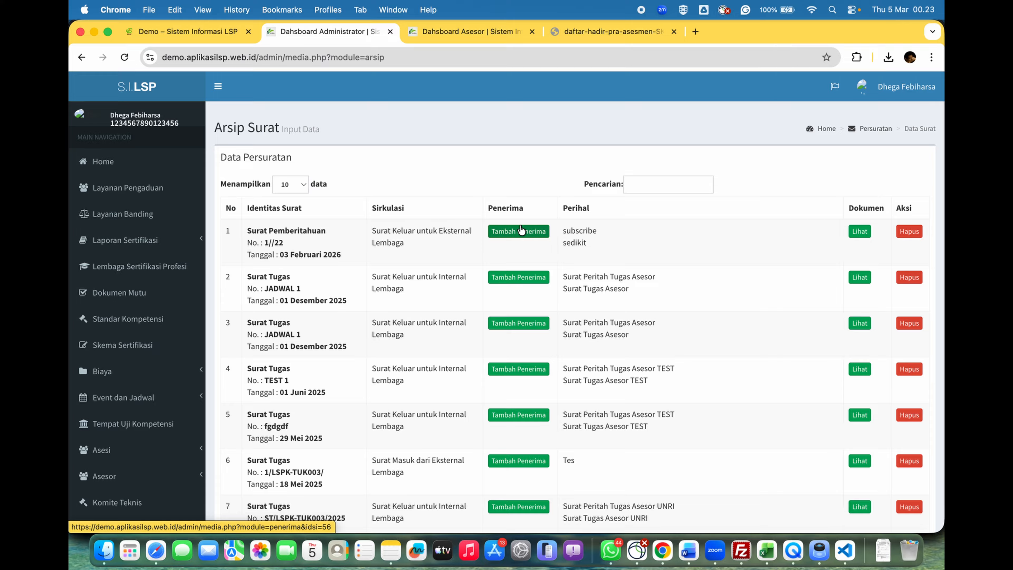
pyautogui.click(672, 189)
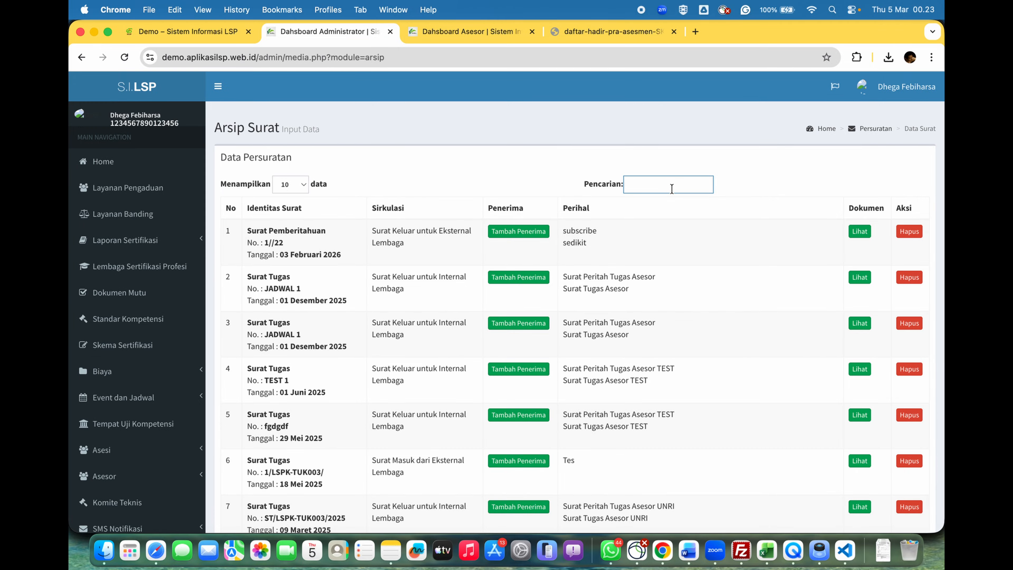
pyautogui.write('SK')
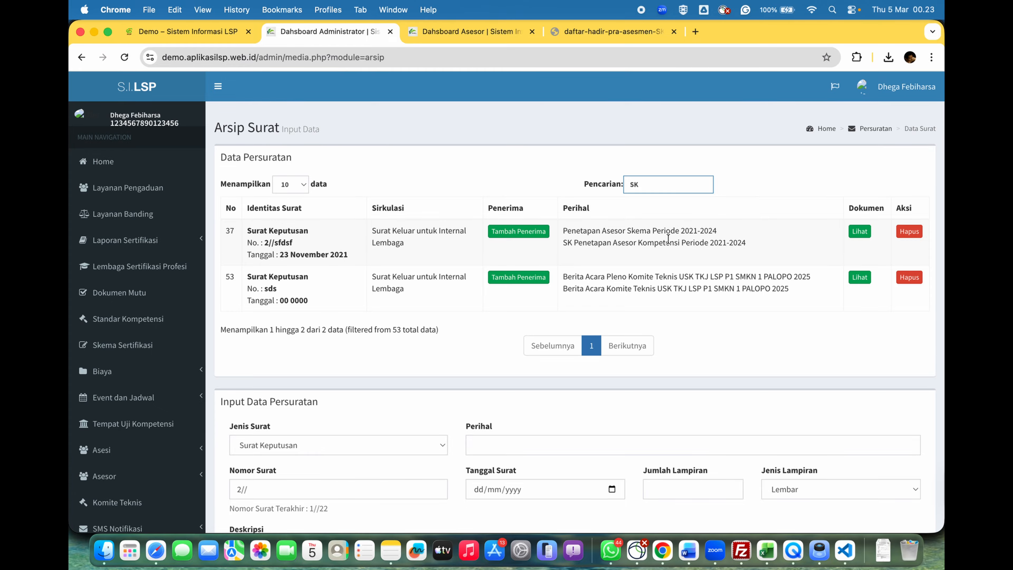
pyautogui.click(860, 232)
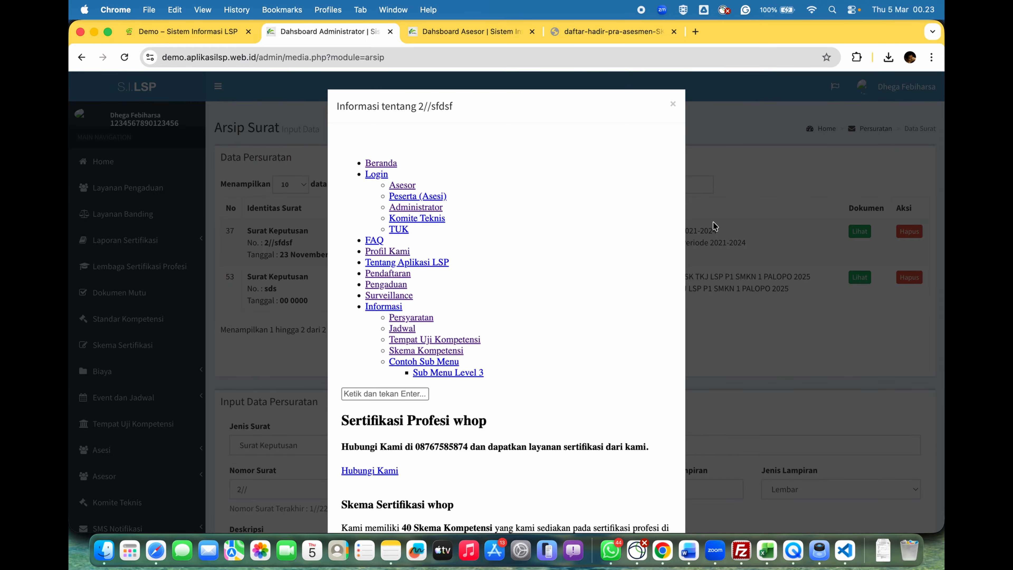
pyautogui.click(673, 103)
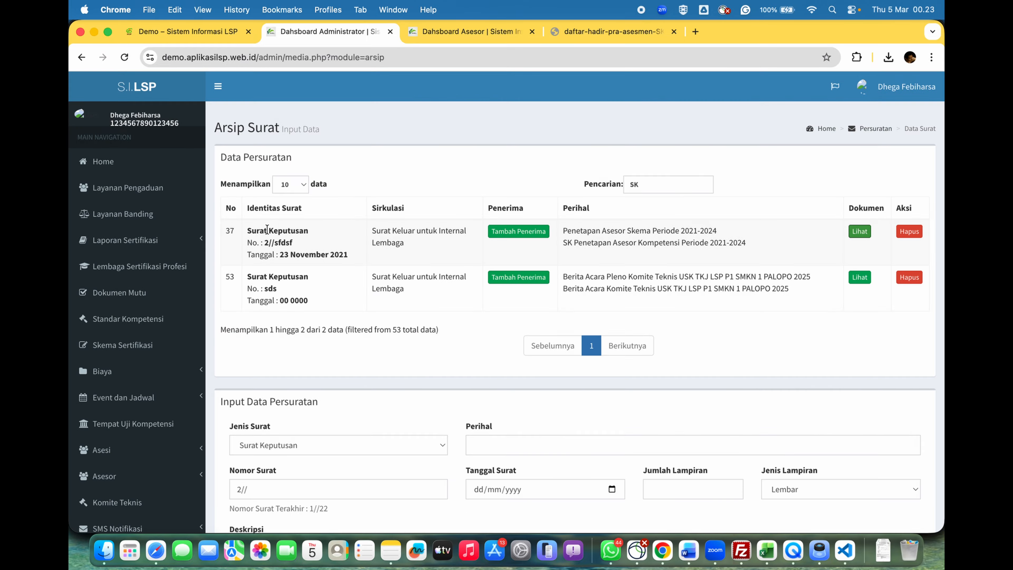
# Open Dokumen Mutu and look through its document tables and the Input Dokumen Mutu form.
pyautogui.click(145, 292)
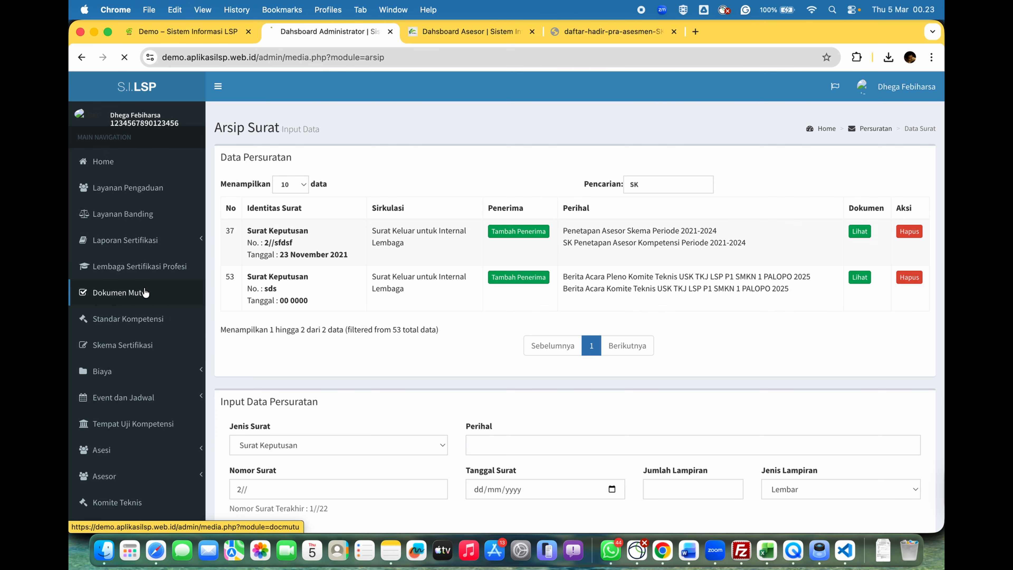
pyautogui.scroll(-15, 389, 223)
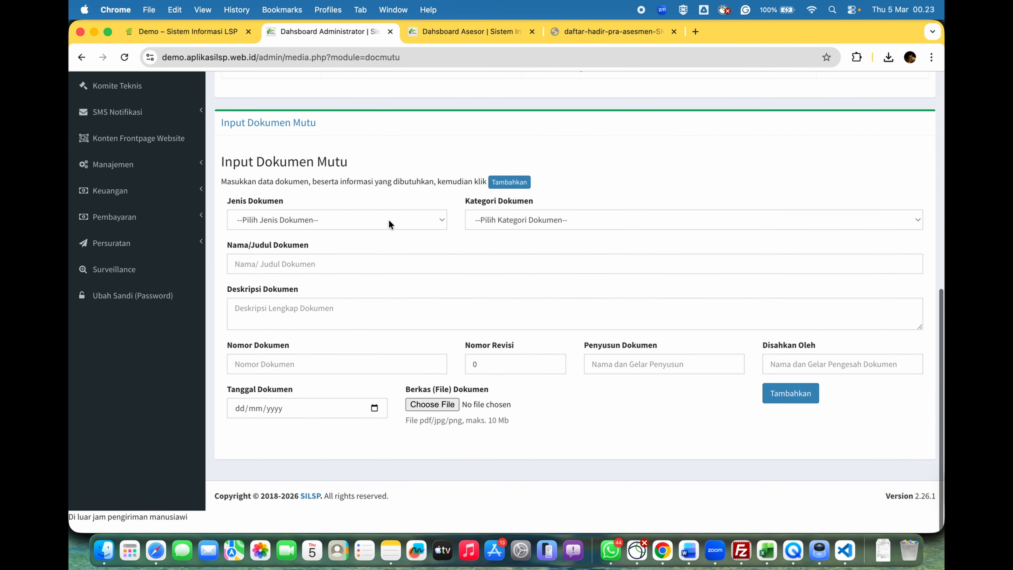
pyautogui.scroll(5, 389, 220)
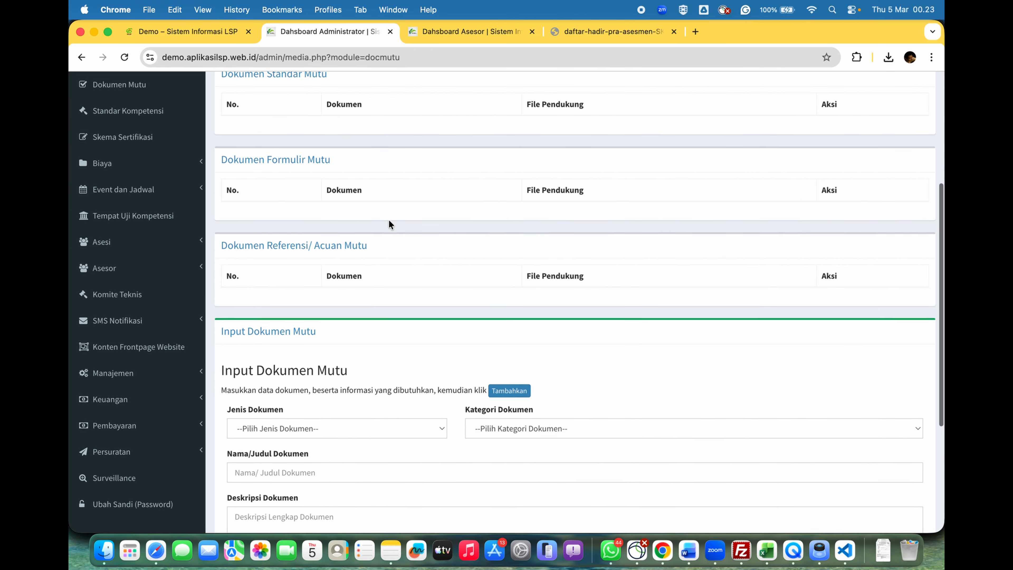
# Open the Asesi/Calon Asesi data search and search by the participant's first name.
pyautogui.click(158, 250)
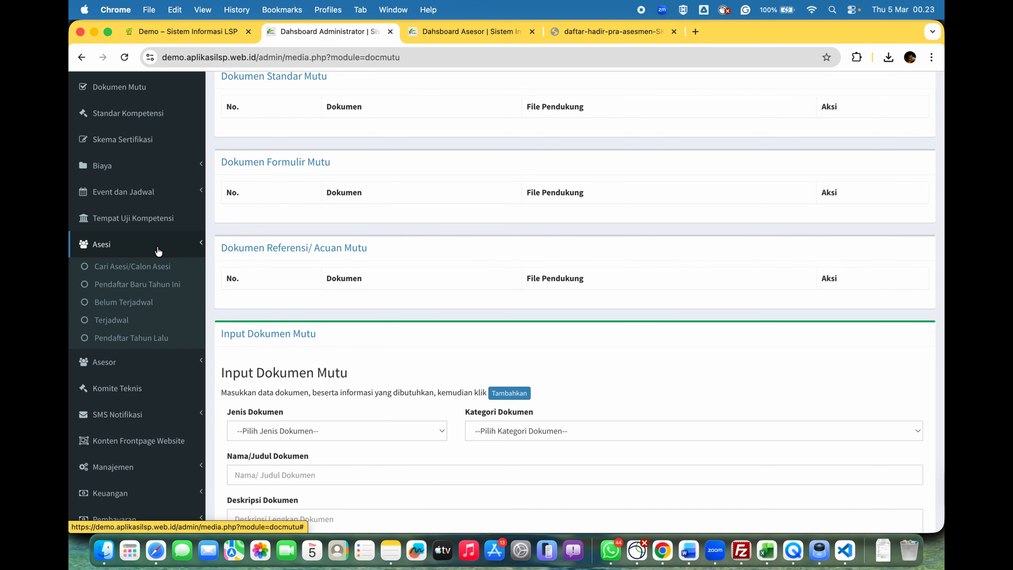
pyautogui.click(155, 266)
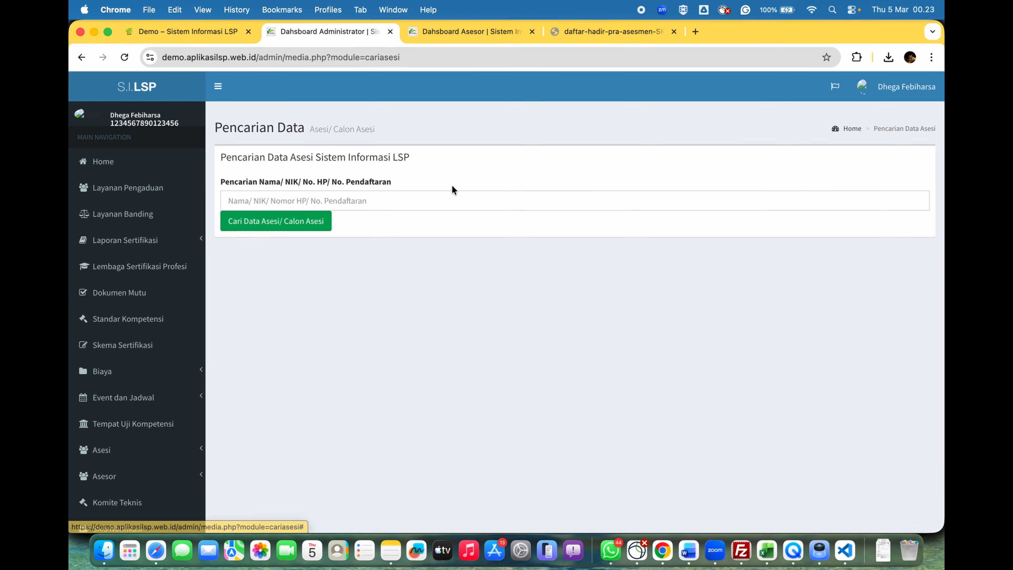
pyautogui.click(439, 196)
pyautogui.write('dhega')
pyautogui.press('Return')
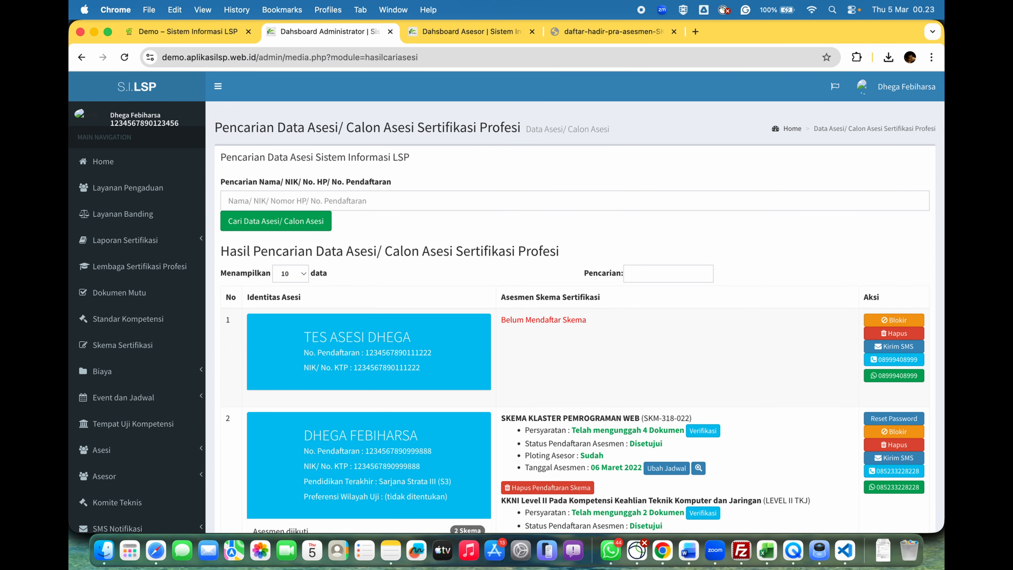
# Rerun the asesi search and examine the scheme assessments and Sertifikat details of the matching participants.
pyautogui.scroll(-5, 576, 240)
pyautogui.press('super+bracketleft')
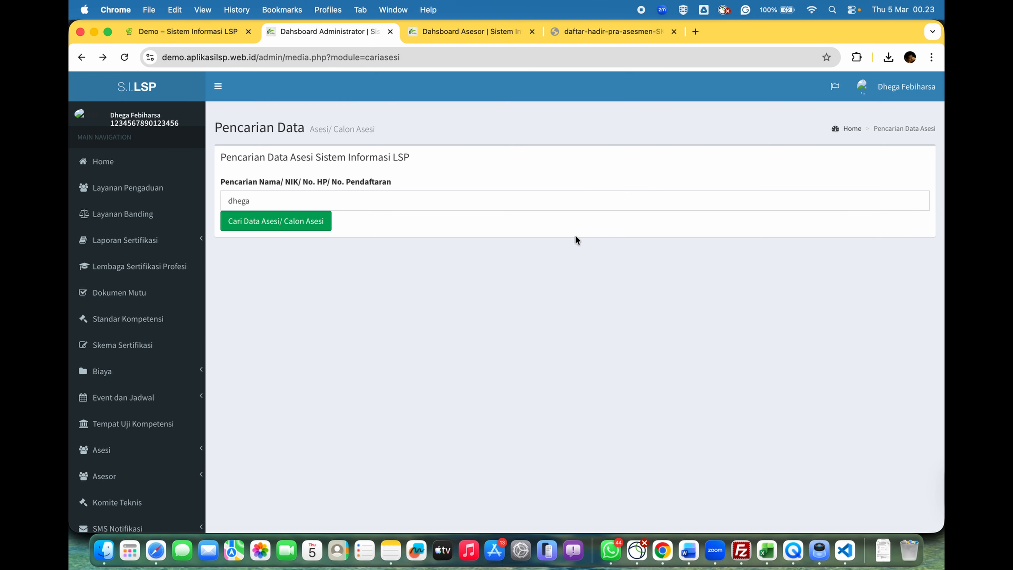
pyautogui.click(315, 221)
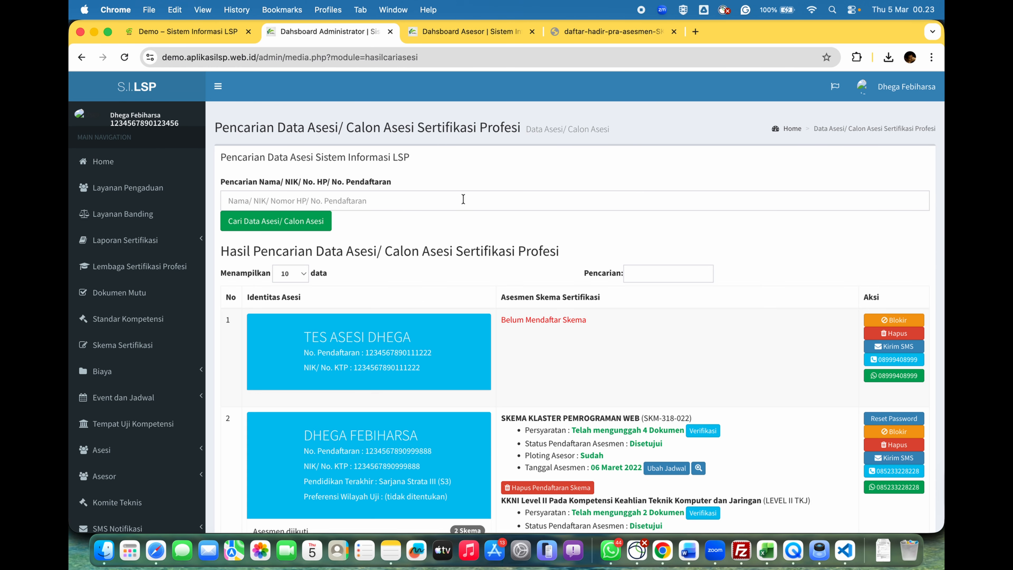
pyautogui.scroll(-8, 672, 295)
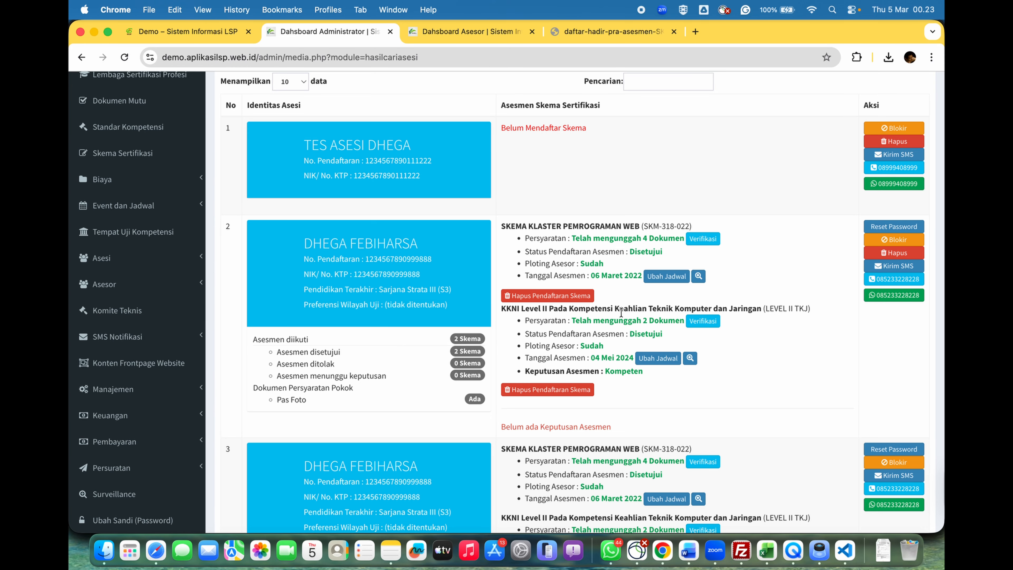
pyautogui.scroll(-2, 745, 297)
pyautogui.scroll(-8, 745, 298)
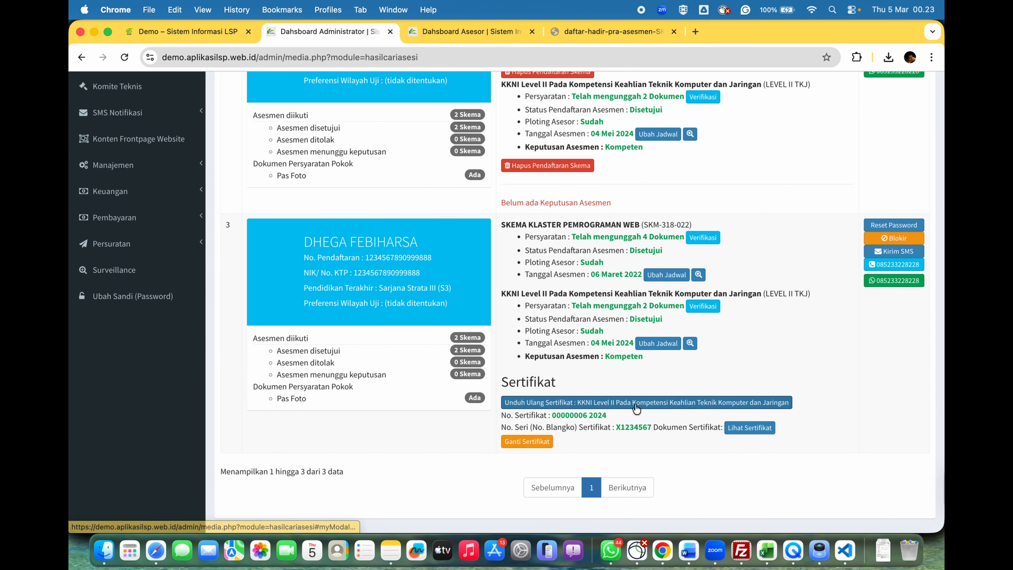
# View the third participant's certificate document for KKNI Level II Teknik Komputer dan Jaringan, close it and return to the administrator dashboard.
pyautogui.click(752, 427)
pyautogui.scroll(-10, 586, 334)
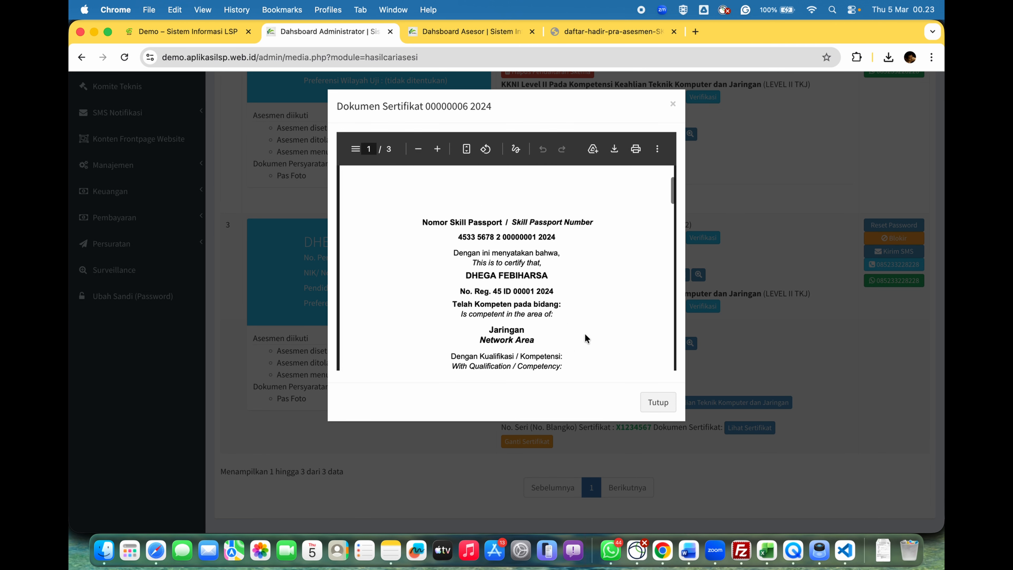
pyautogui.scroll(8, 585, 339)
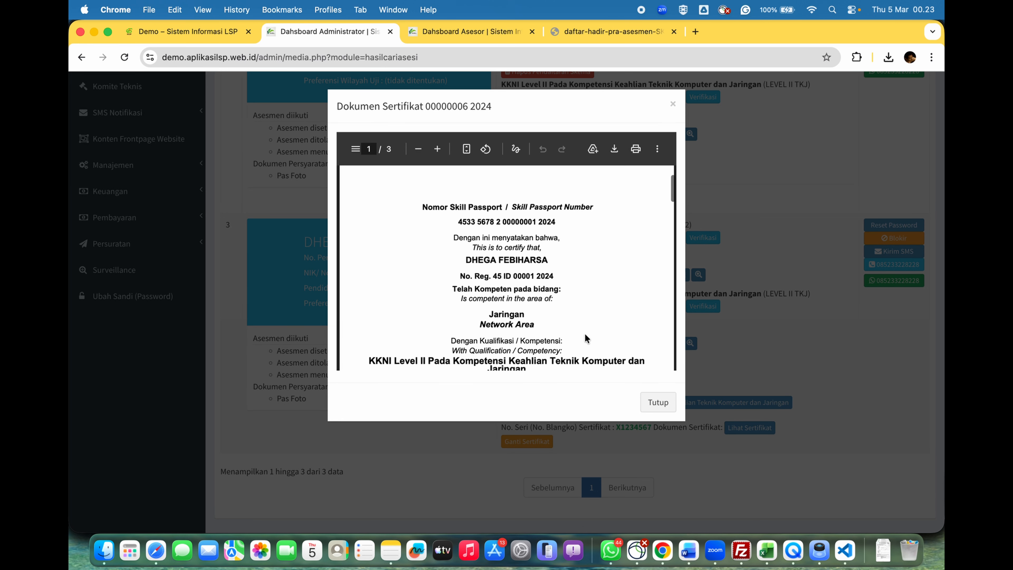
pyautogui.click(673, 106)
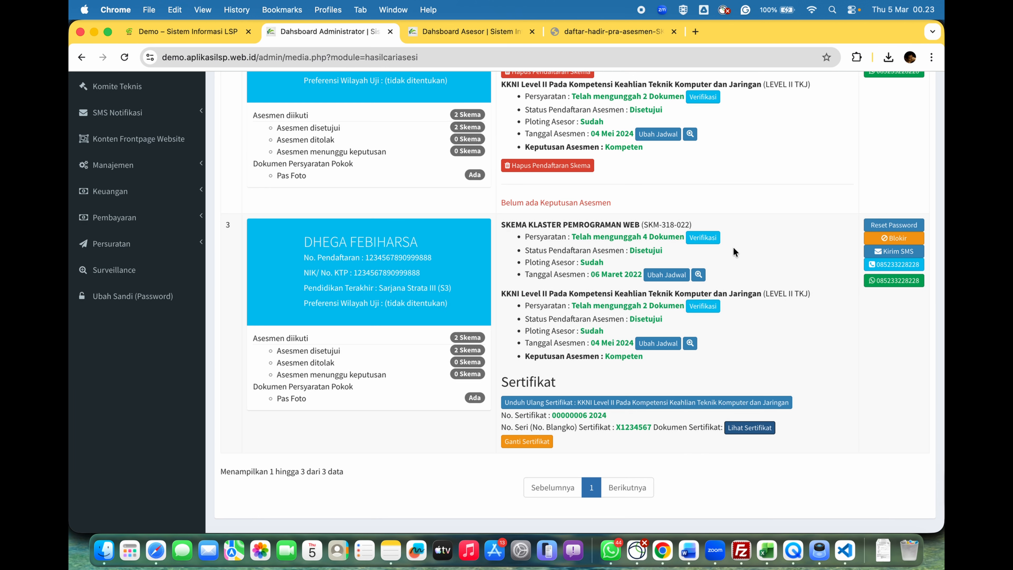
pyautogui.scroll(15, 770, 206)
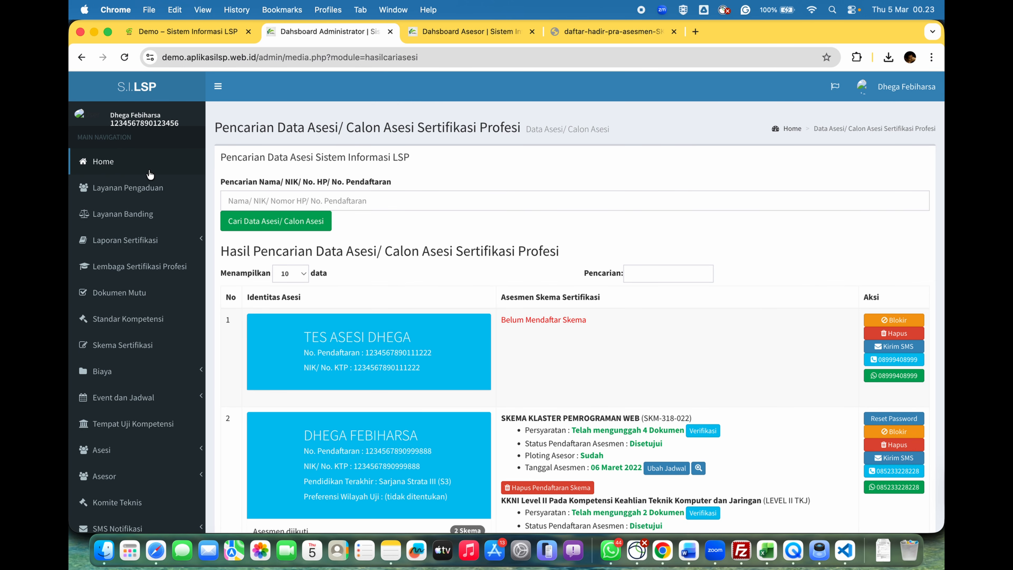
pyautogui.click(115, 163)
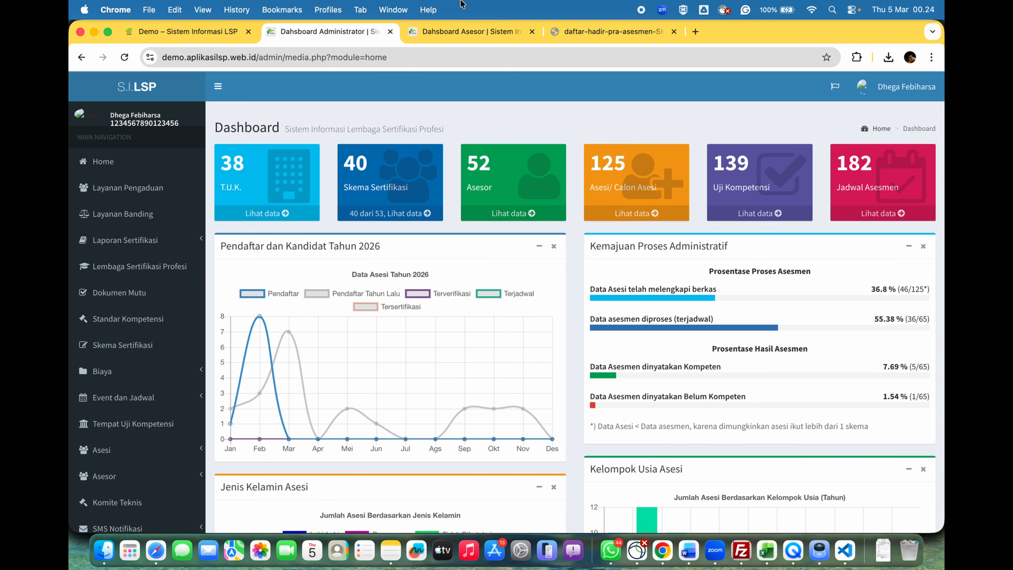
# Review the demo access information on the Sistem Informasi LSP website's Demo page and go to the site's home page.
pyautogui.click(186, 31)
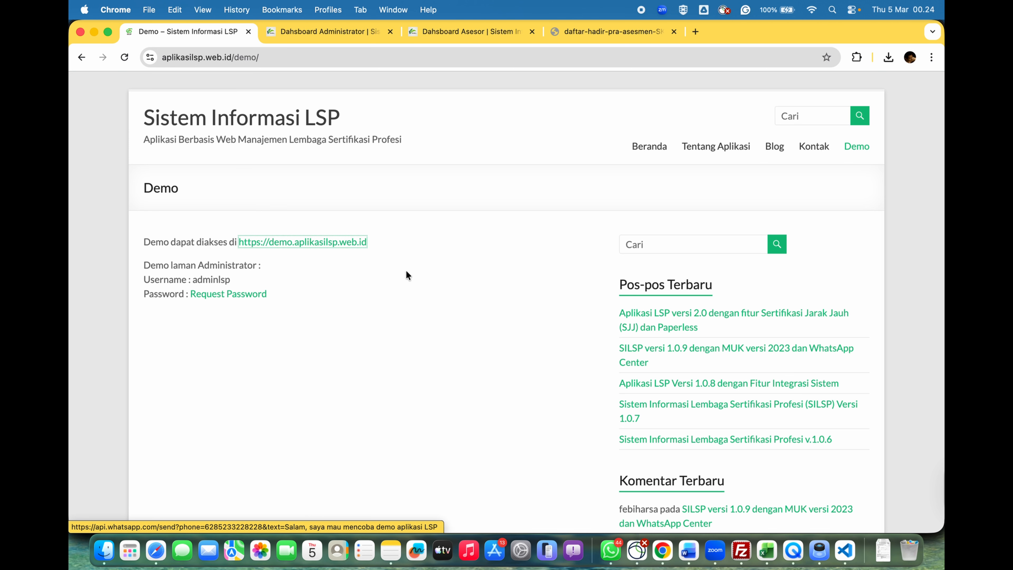
pyautogui.scroll(-2, 501, 280)
pyautogui.scroll(3, 501, 279)
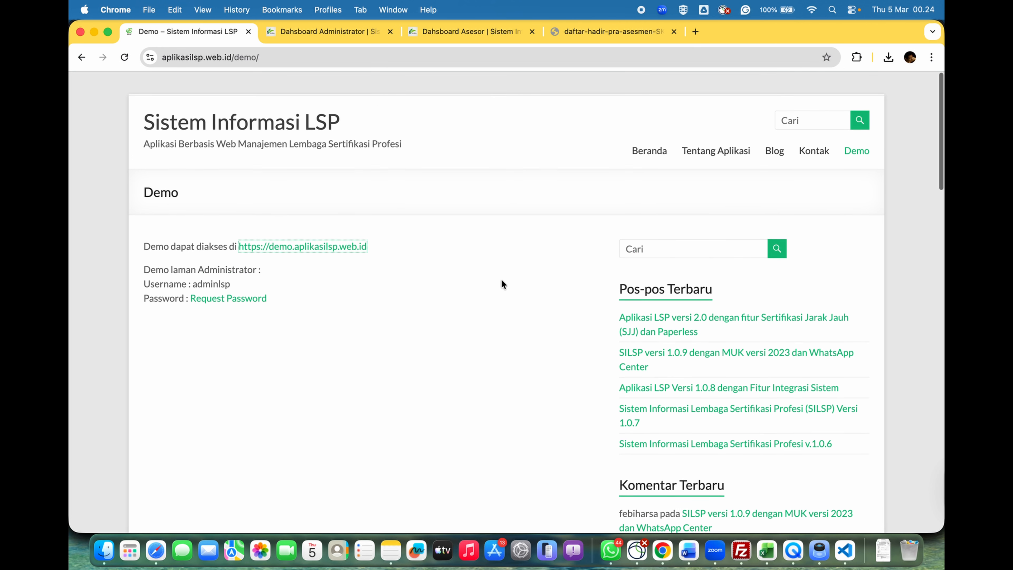
pyautogui.scroll(-1, 501, 279)
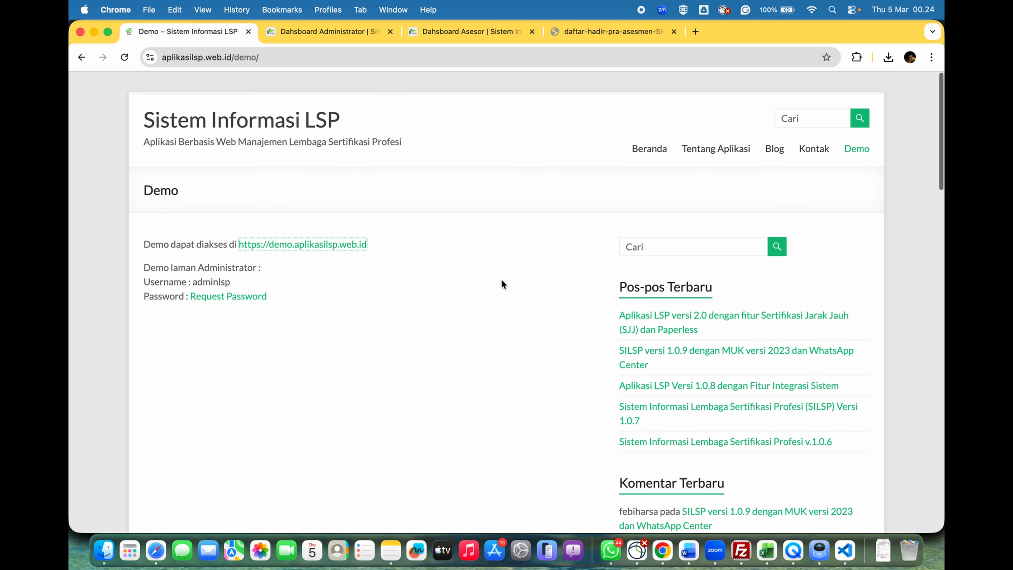
pyautogui.scroll(-1, 501, 285)
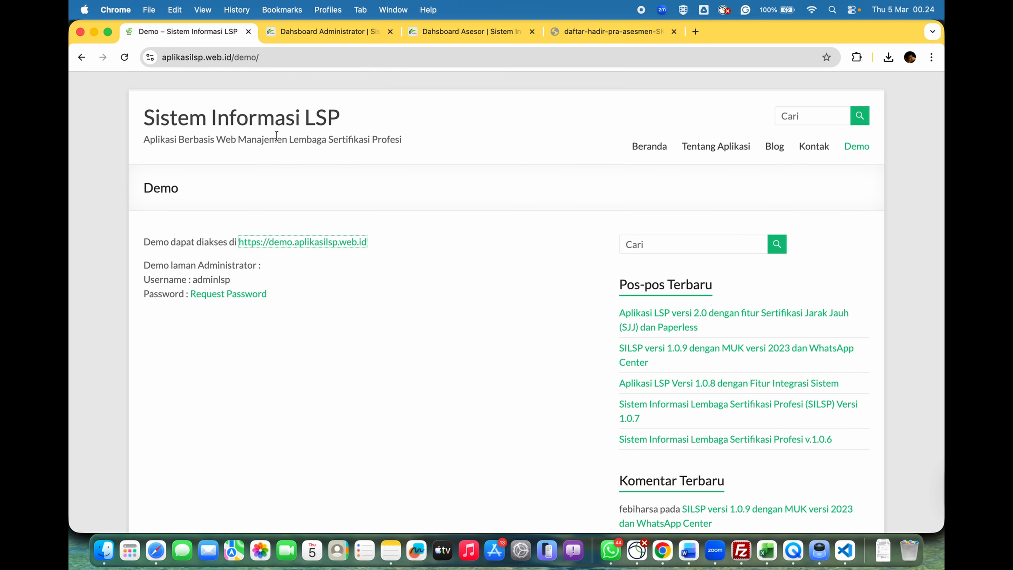
pyautogui.click(266, 119)
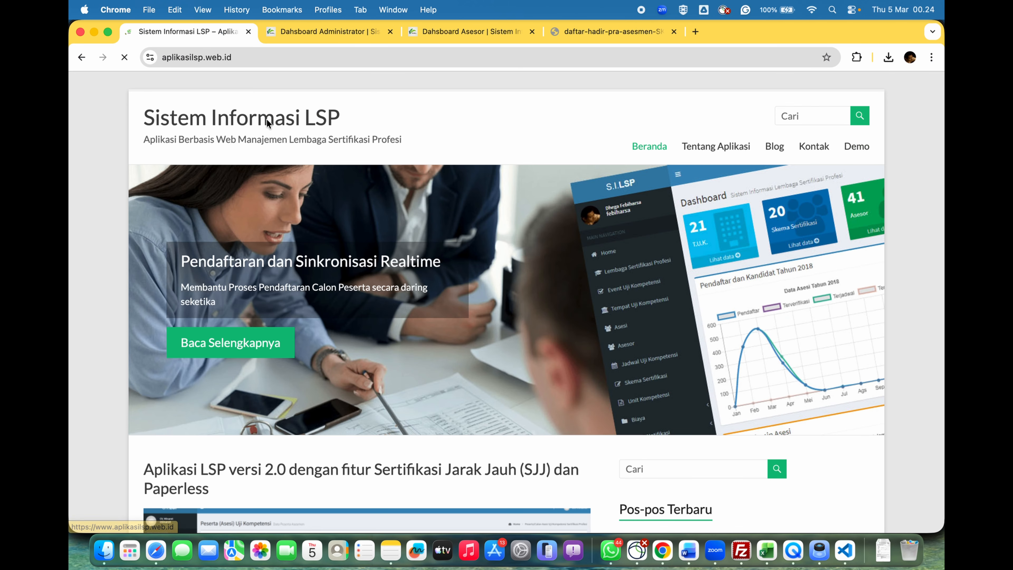